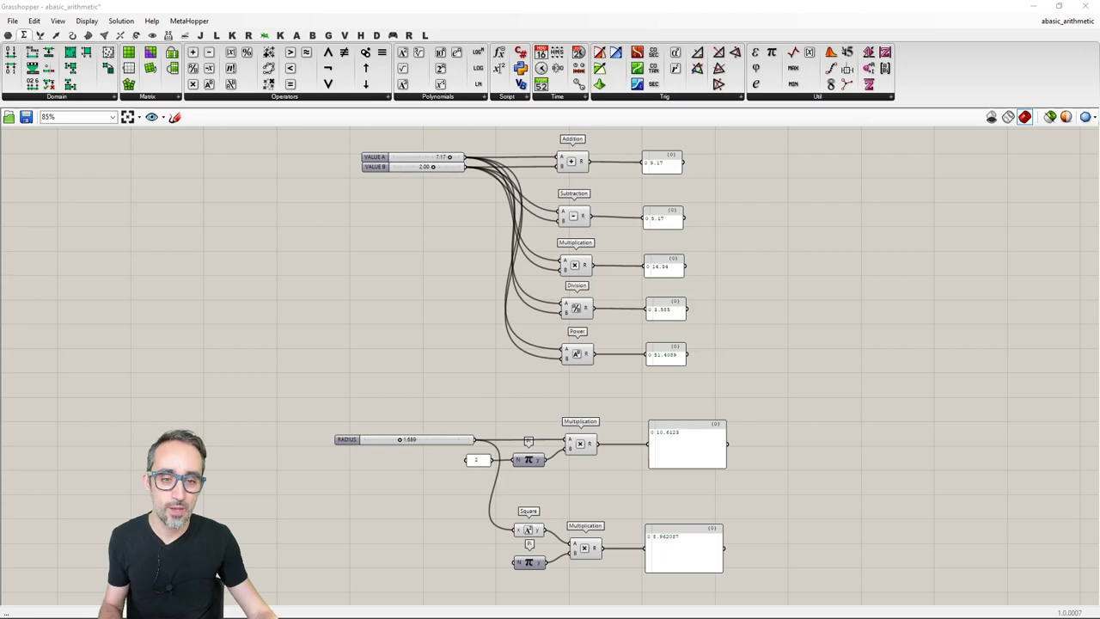
{"action": "right_click", "coordinate": [867, 322]}
{"action": "right_click_drag", "start_coordinate": [835, 336], "coordinate": [776, 329]}
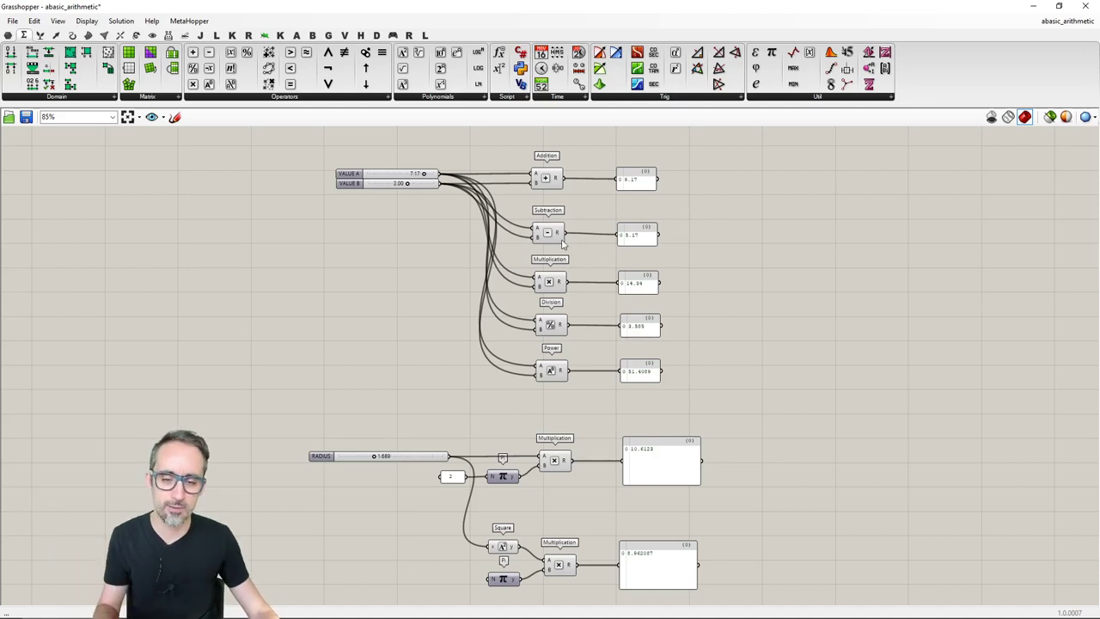
{"action": "left_click_drag", "start_coordinate": [469, 147], "coordinate": [413, 256]}
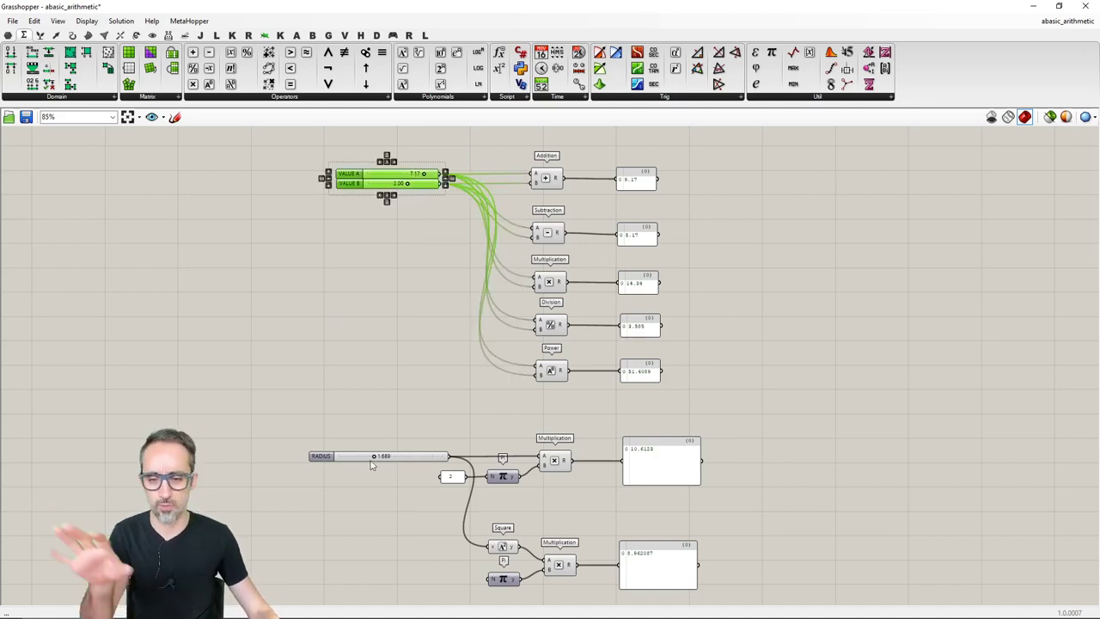
{"action": "left_click", "coordinate": [756, 258]}
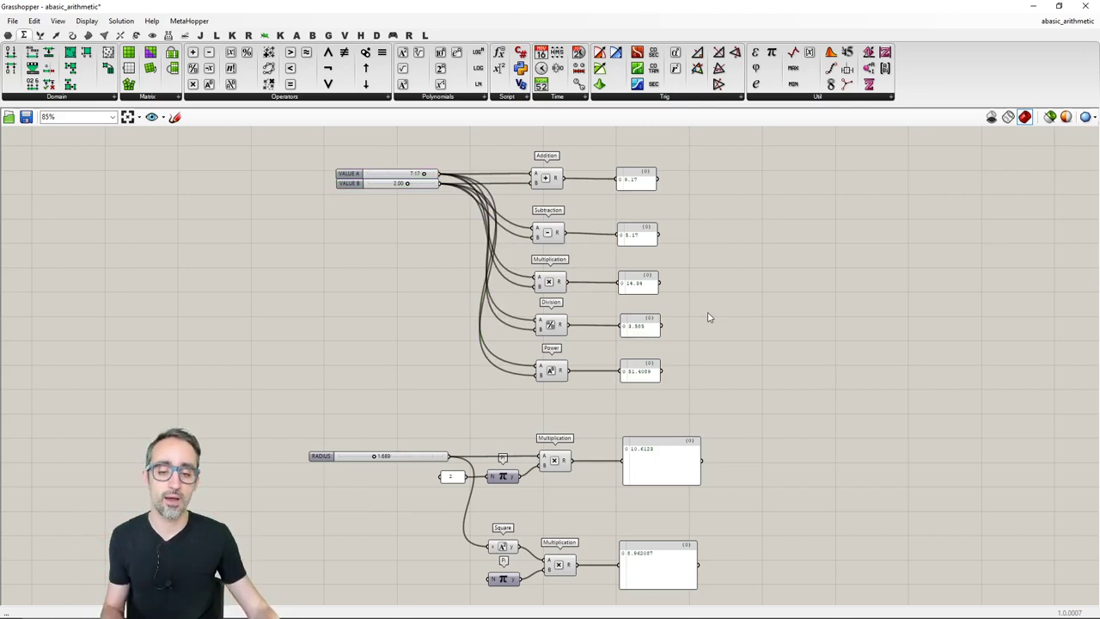
Group the VALUE A and VALUE B sliders.
{"action": "scroll", "coordinate": [705, 316], "scroll_direction": "up", "scroll_amount": 3}
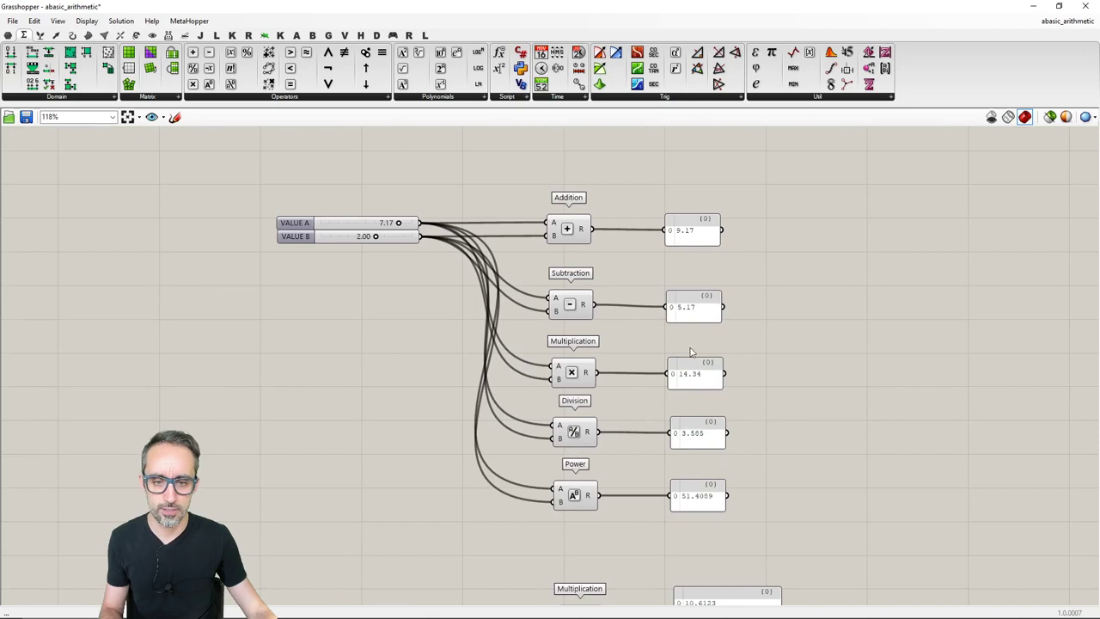
{"action": "scroll", "coordinate": [658, 305], "scroll_direction": "up", "scroll_amount": 2}
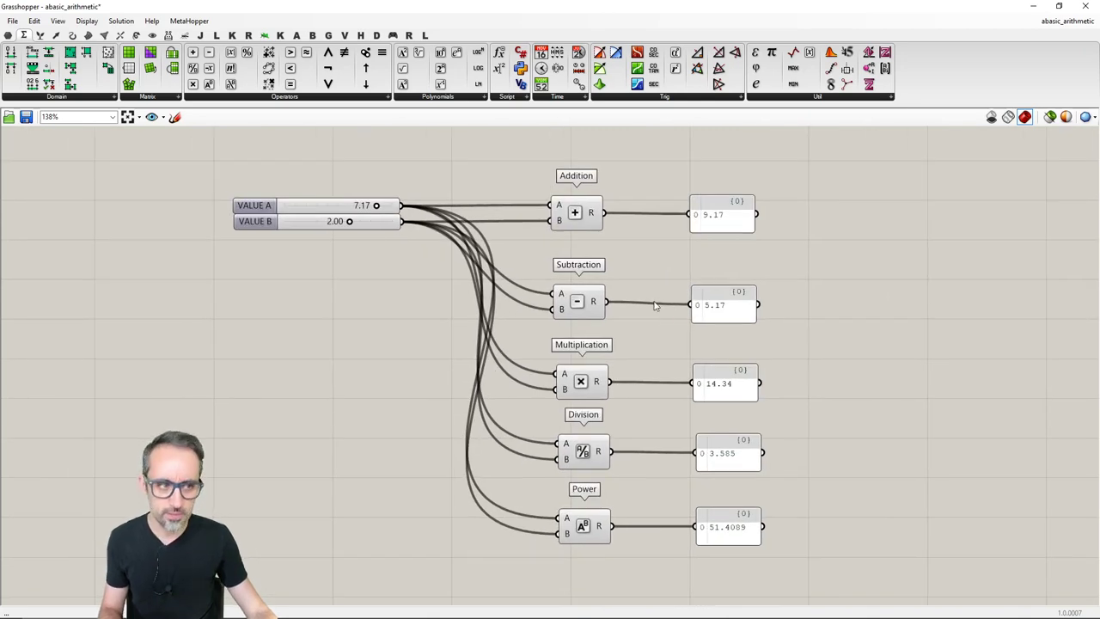
{"action": "right_click_drag", "start_coordinate": [651, 289], "coordinate": [648, 265]}
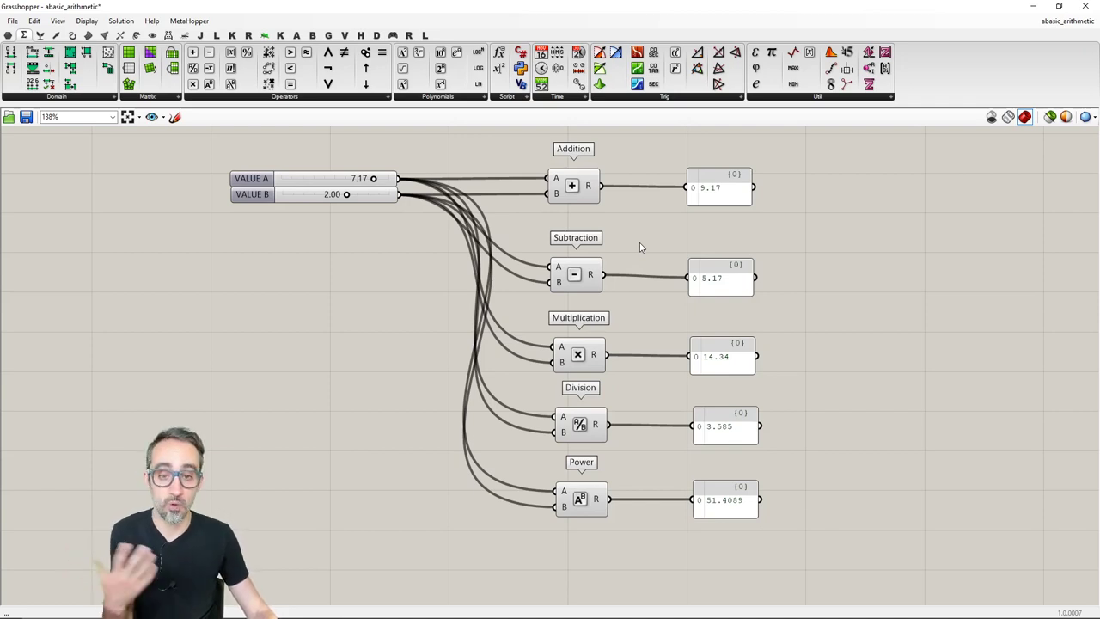
{"action": "right_click_drag", "start_coordinate": [639, 248], "coordinate": [665, 282]}
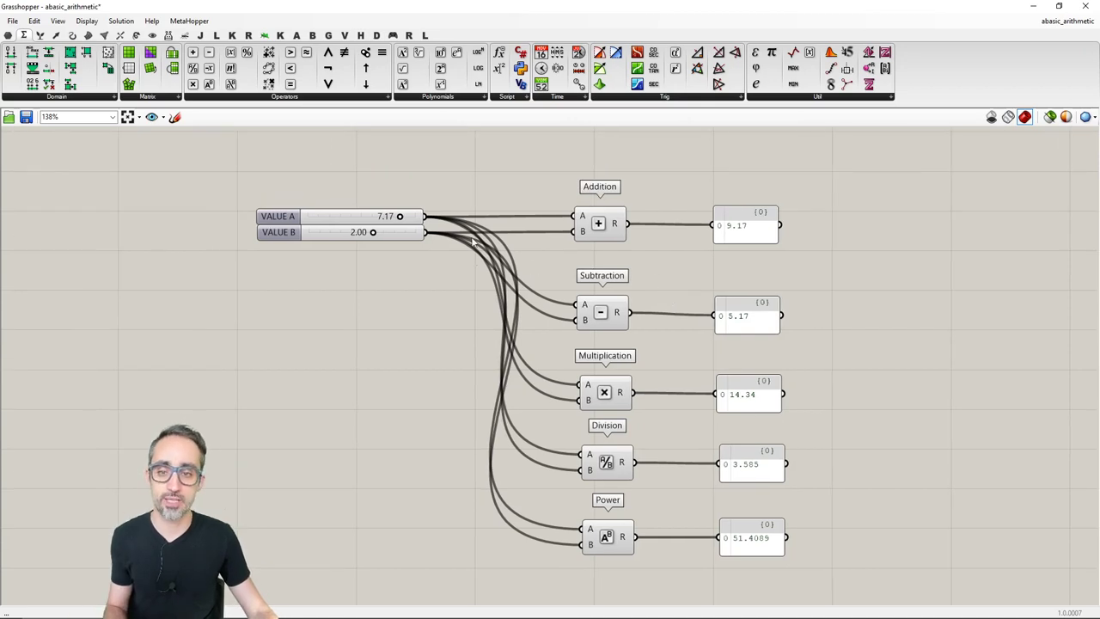
{"action": "left_click_drag", "start_coordinate": [472, 162], "coordinate": [240, 334]}
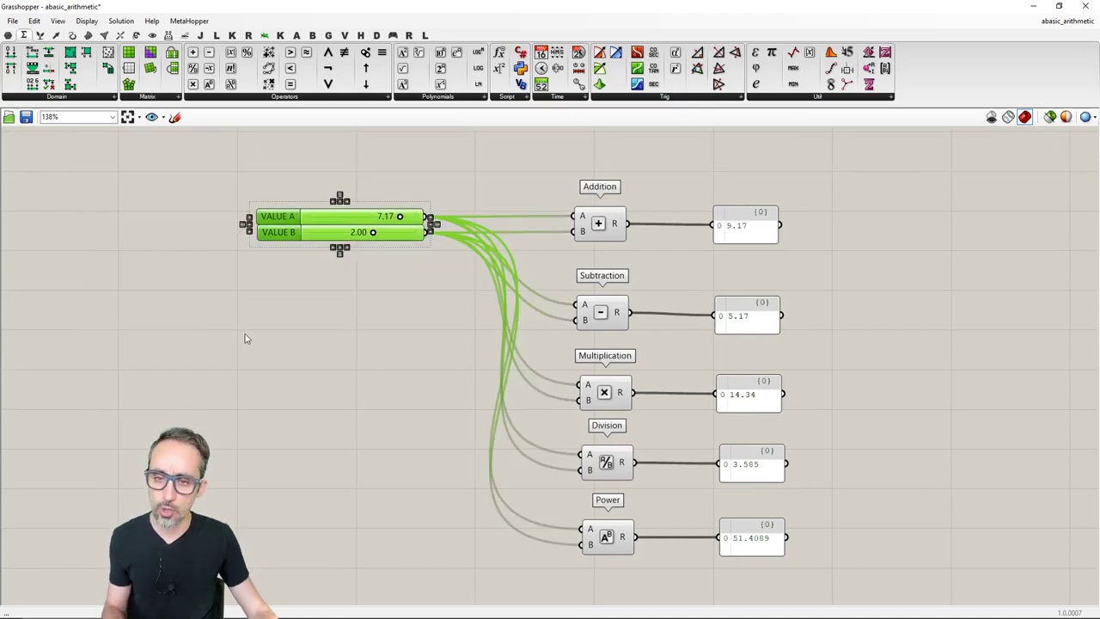
{"action": "middle_click", "coordinate": [349, 226]}
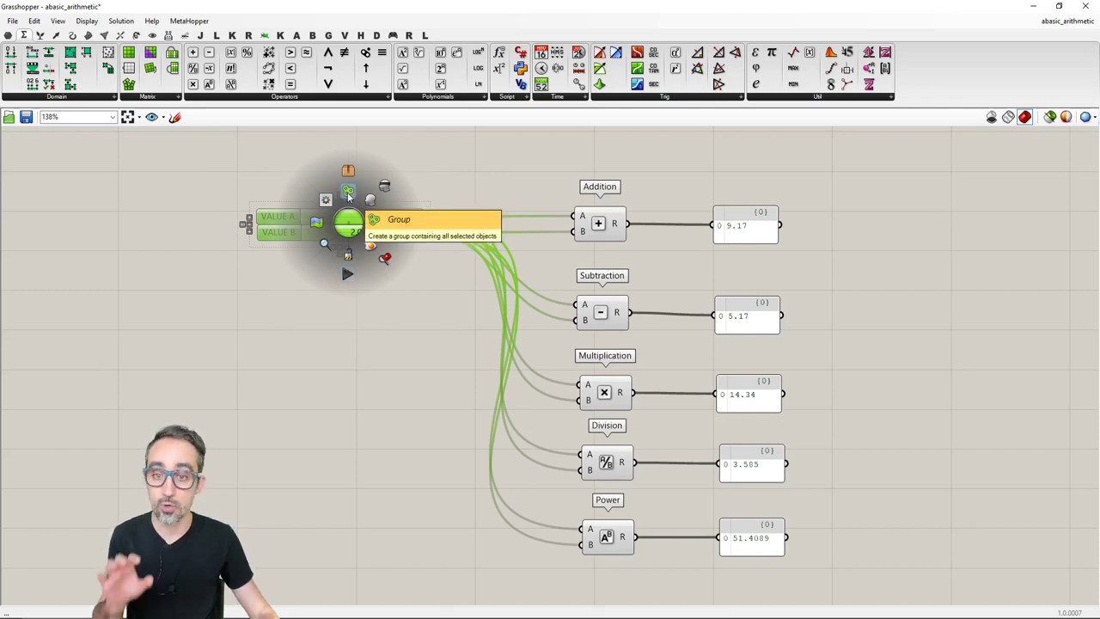
{"action": "left_click", "coordinate": [348, 196]}
{"action": "left_click", "coordinate": [374, 317]}
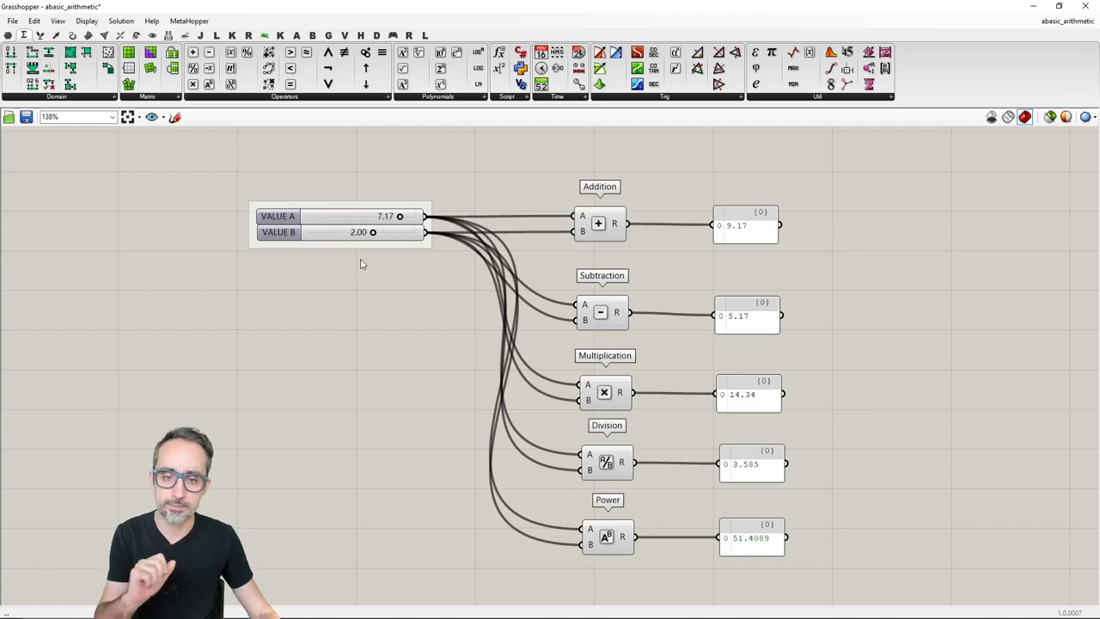
Try moving the VALUE B slider down within the group and moving the whole group, and undo these moves.
{"action": "mouse_move", "coordinate": [380, 235]}
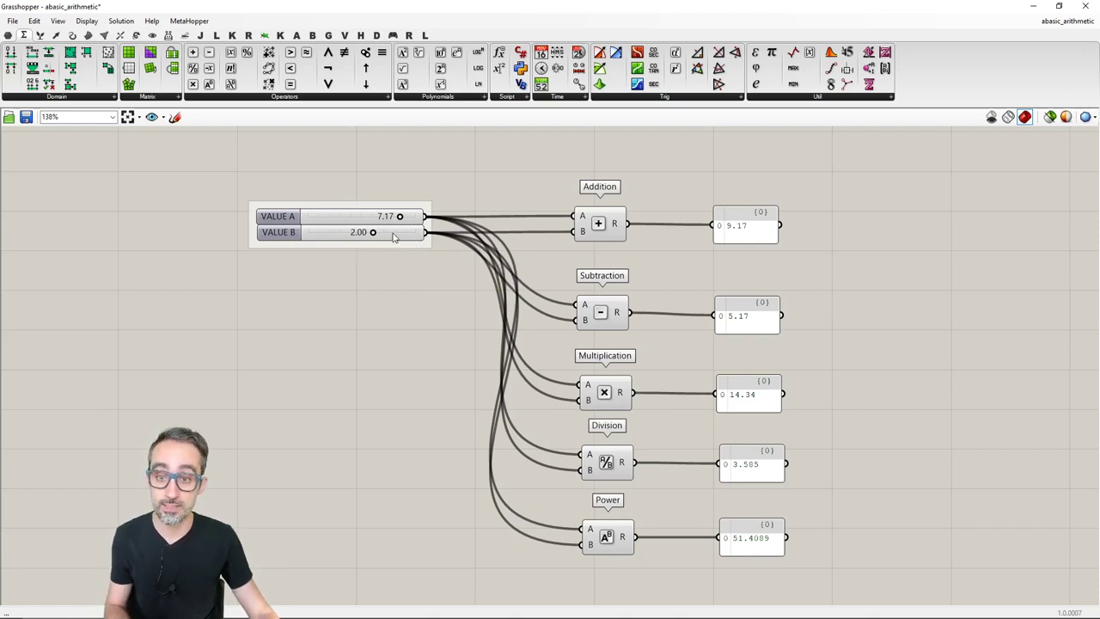
{"action": "left_click_drag", "start_coordinate": [391, 238], "coordinate": [406, 327]}
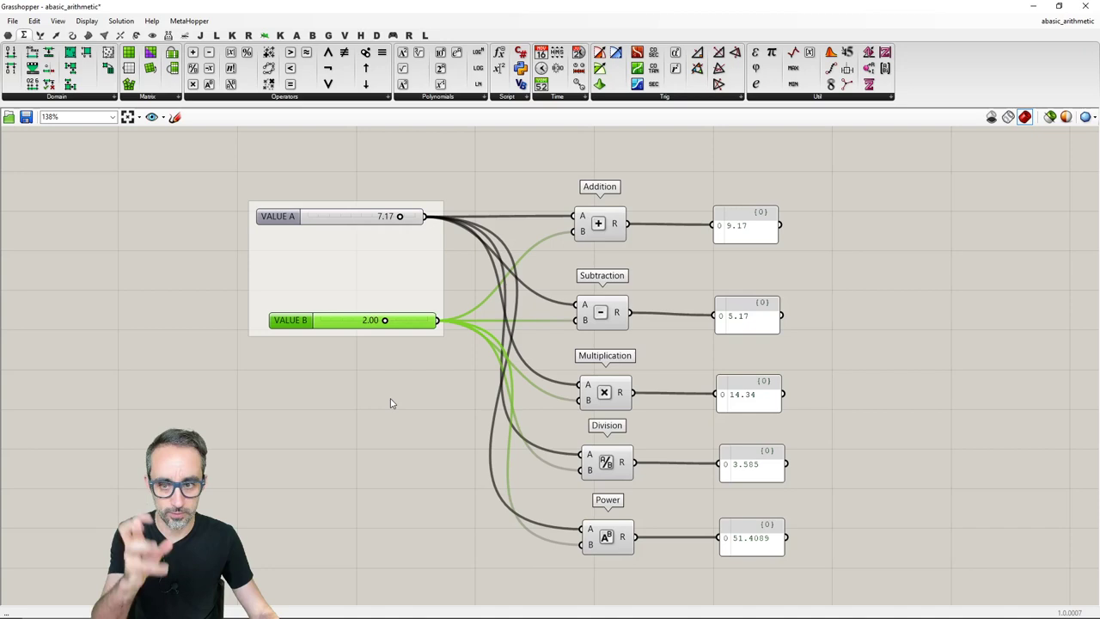
{"action": "left_click", "coordinate": [391, 403]}
{"action": "left_click", "coordinate": [359, 269]}
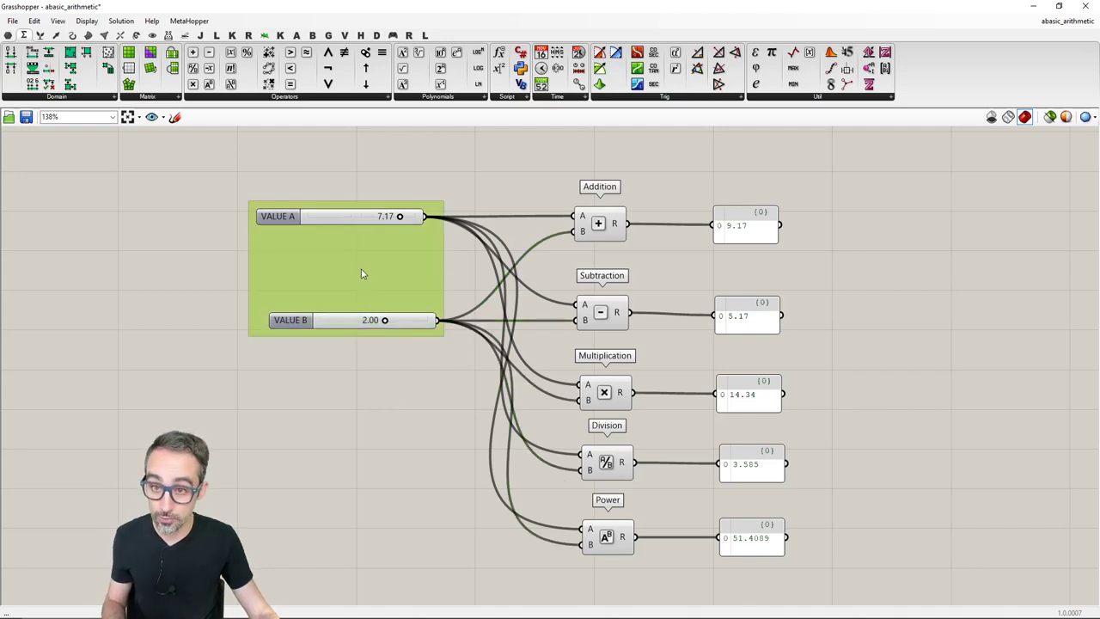
{"action": "left_click_drag", "start_coordinate": [370, 269], "coordinate": [343, 286]}
{"action": "key", "text": "ctrl+z"}
{"action": "key", "text": "ctrl+z"}
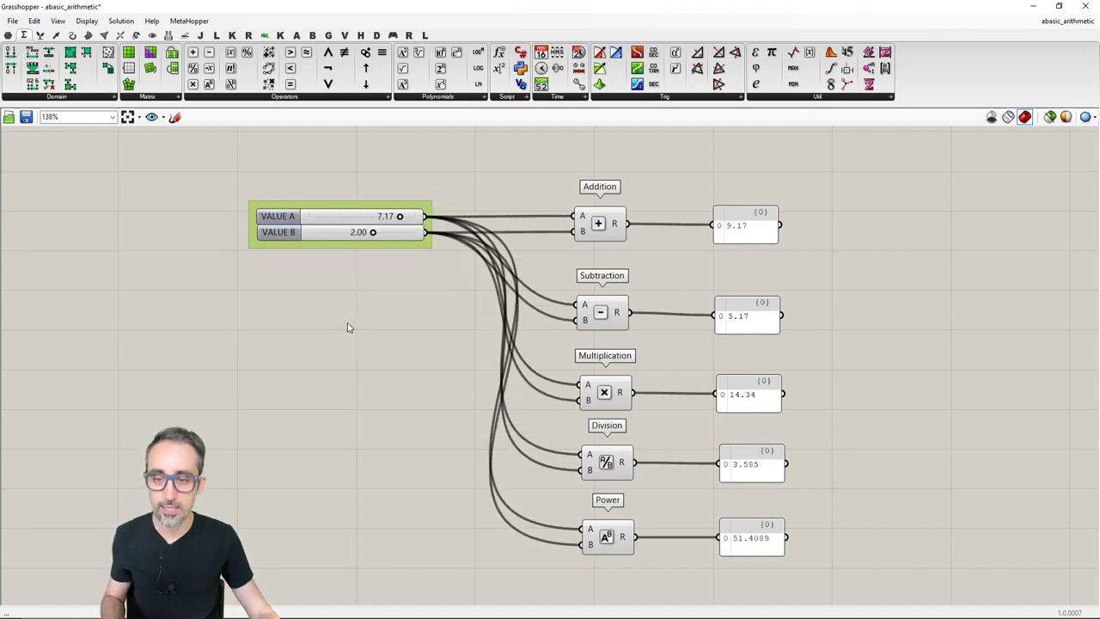
{"action": "key", "text": "ctrl+z"}
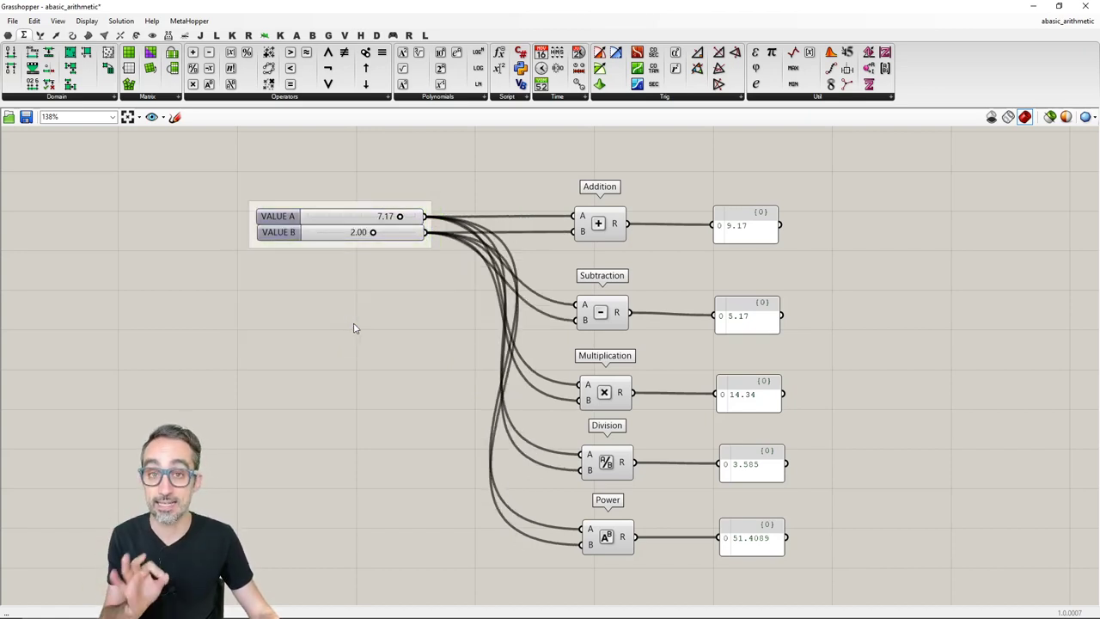
Move the VALUE B slider slightly further below VALUE A and label their group INPUT PARAMETERS.
{"action": "left_click_drag", "start_coordinate": [369, 232], "coordinate": [378, 249]}
{"action": "right_click", "coordinate": [363, 238]}
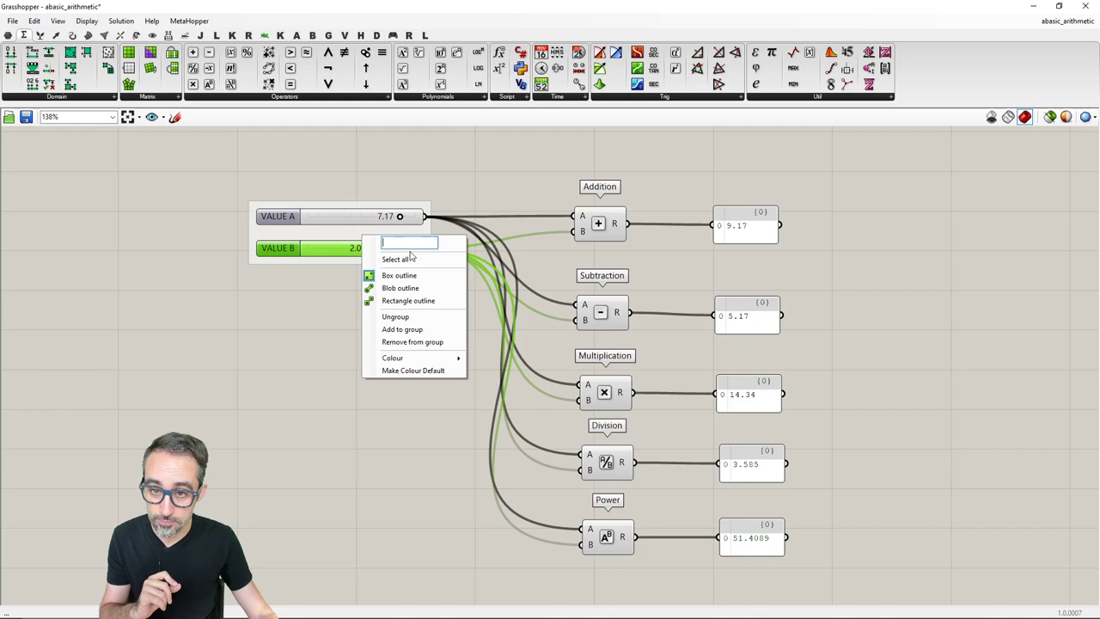
{"action": "type", "text": "IN"}
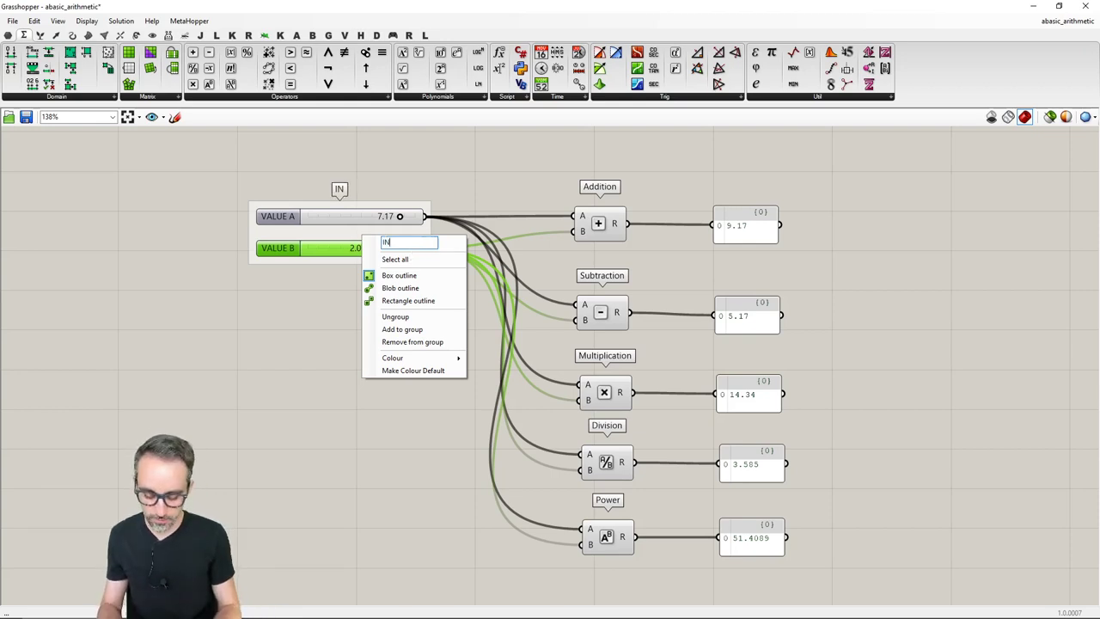
{"action": "type", "text": "PUT PARAMETERS"}
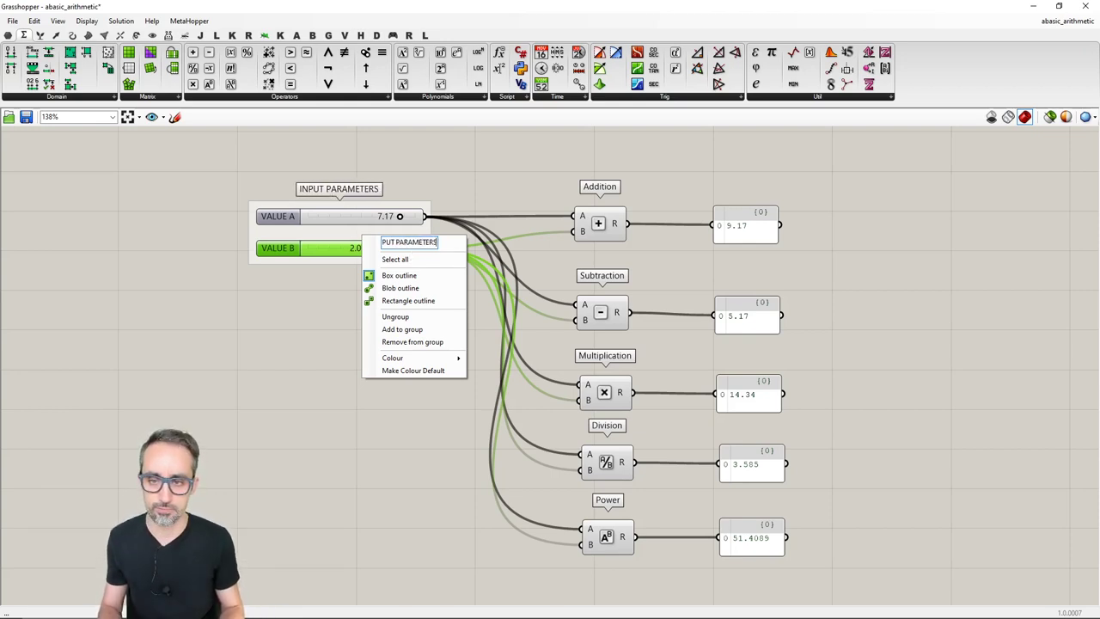
{"action": "key", "text": "Return"}
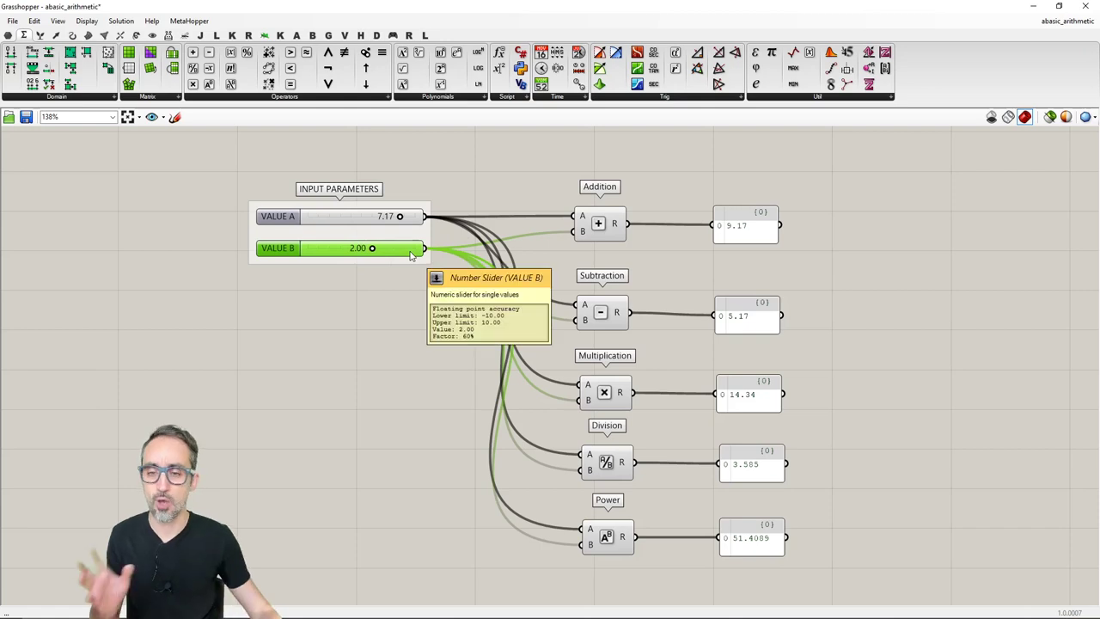
{"action": "left_click", "coordinate": [420, 300]}
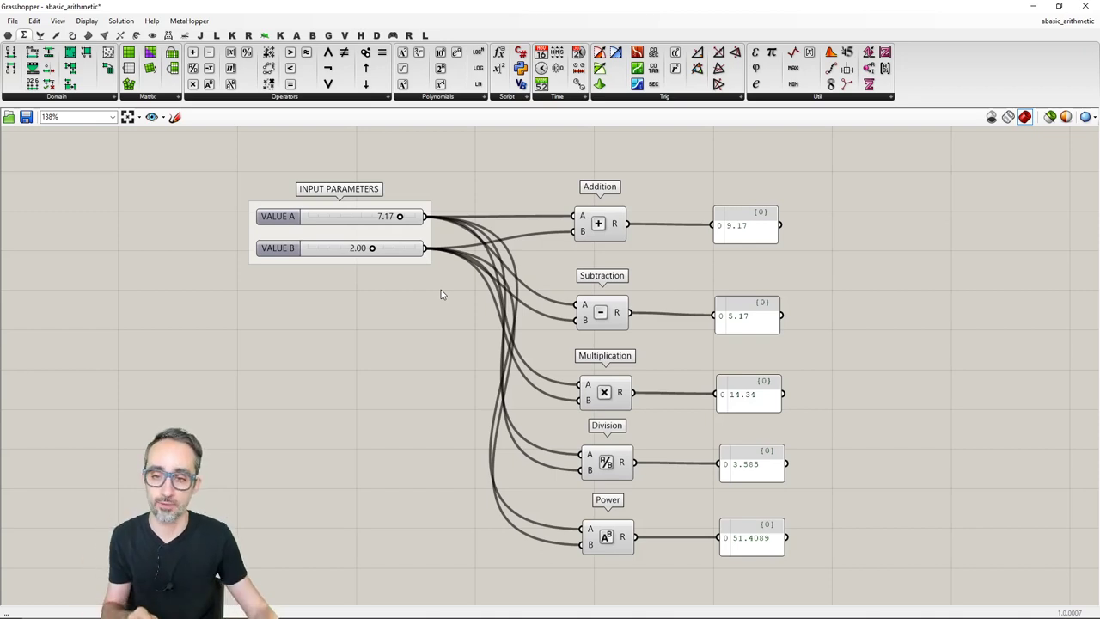
Try the blob outline on the INPUT PARAMETERS group while moving VALUE B away, and undo both changes.
{"action": "right_click", "coordinate": [376, 233]}
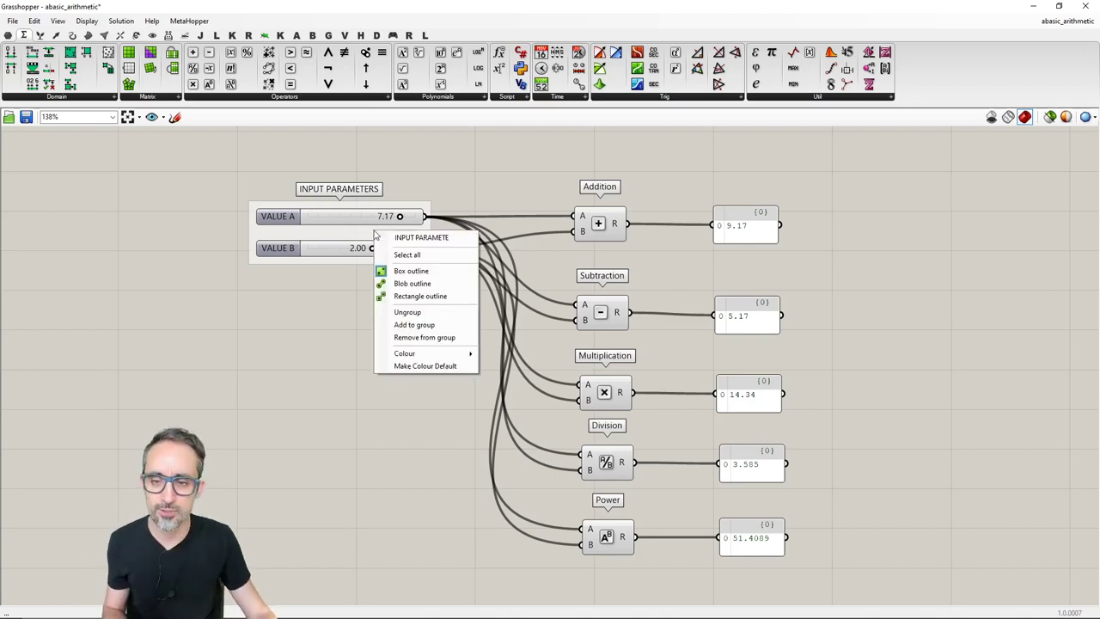
{"action": "left_click", "coordinate": [412, 283]}
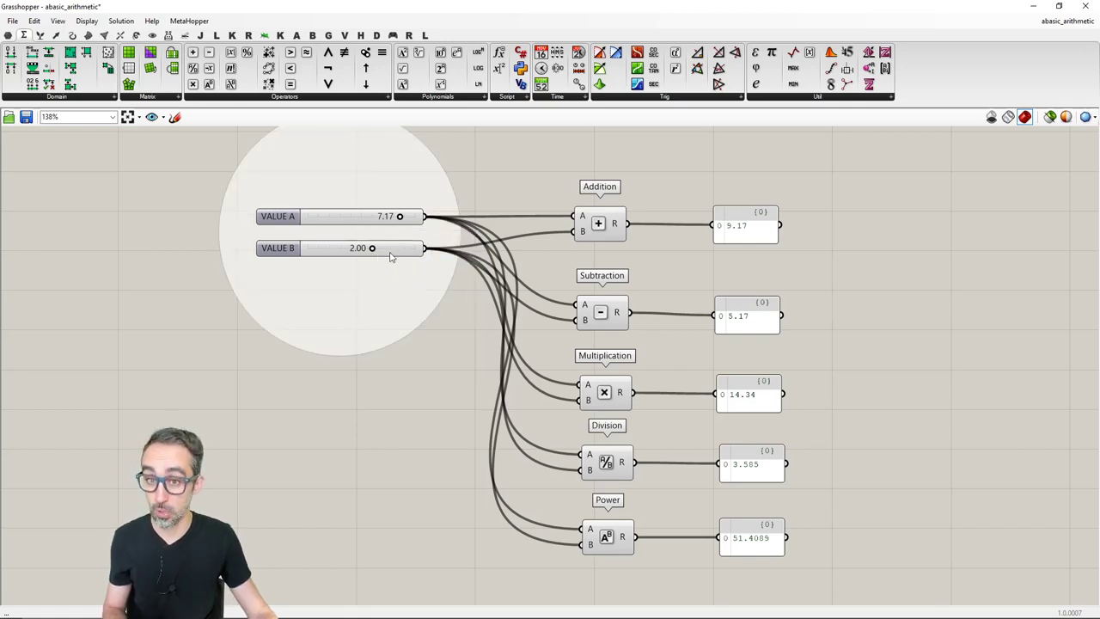
{"action": "left_click_drag", "start_coordinate": [371, 254], "coordinate": [237, 338]}
{"action": "key", "text": "ctrl+z"}
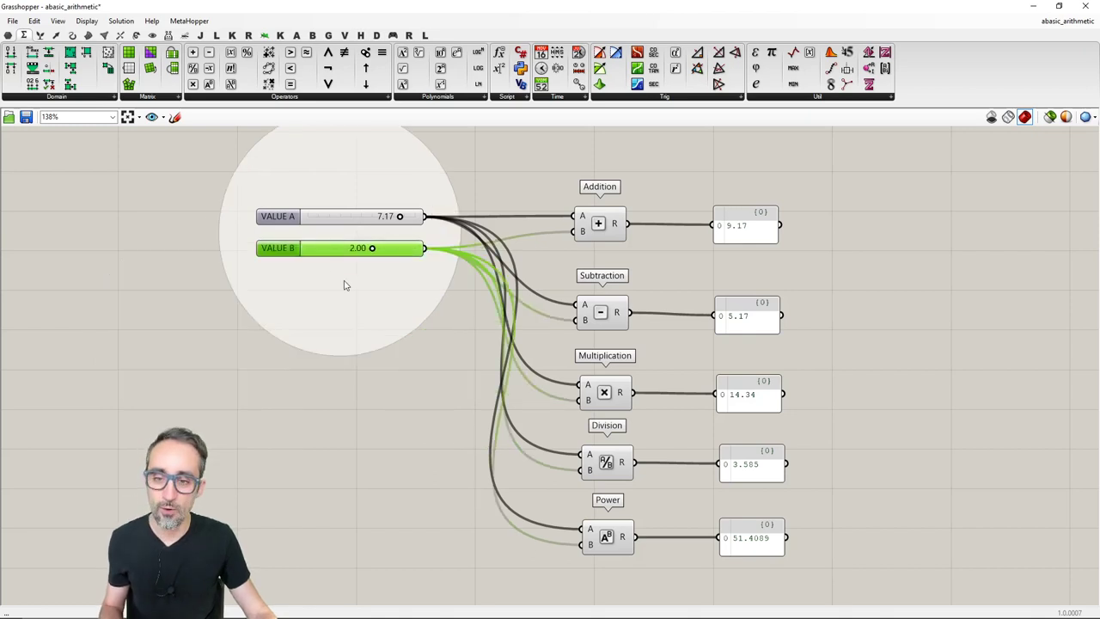
{"action": "key", "text": "ctrl+z"}
Try the rectangle outline on the INPUT PARAMETERS group, moving VALUE B away from VALUE A and undoing that slider move.
{"action": "right_click", "coordinate": [346, 234]}
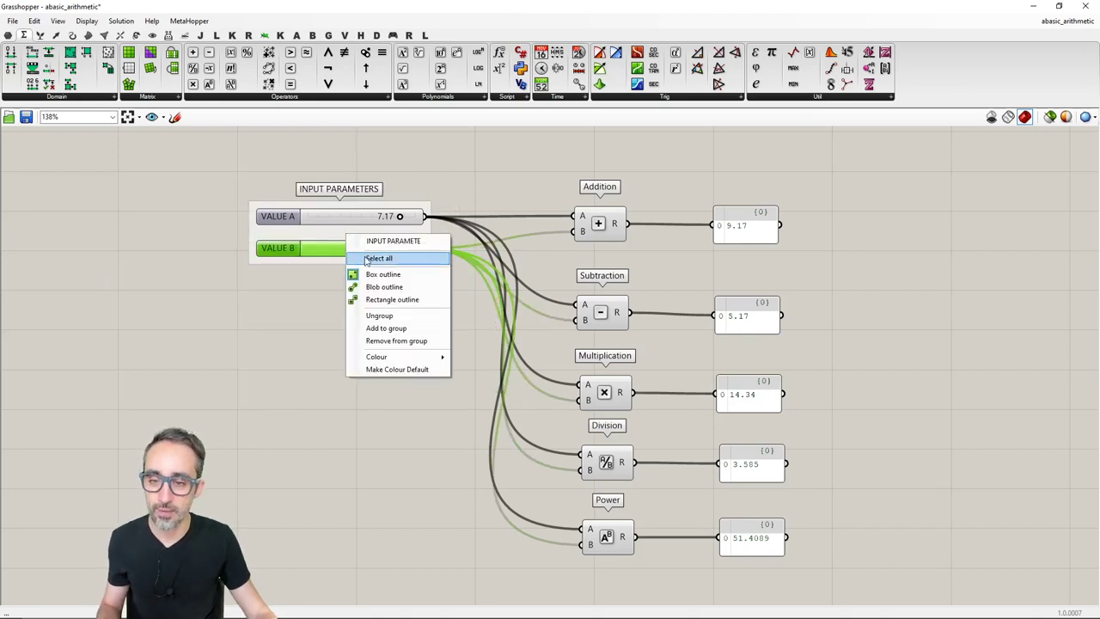
{"action": "left_click", "coordinate": [393, 300]}
{"action": "left_click_drag", "start_coordinate": [381, 268], "coordinate": [190, 342]}
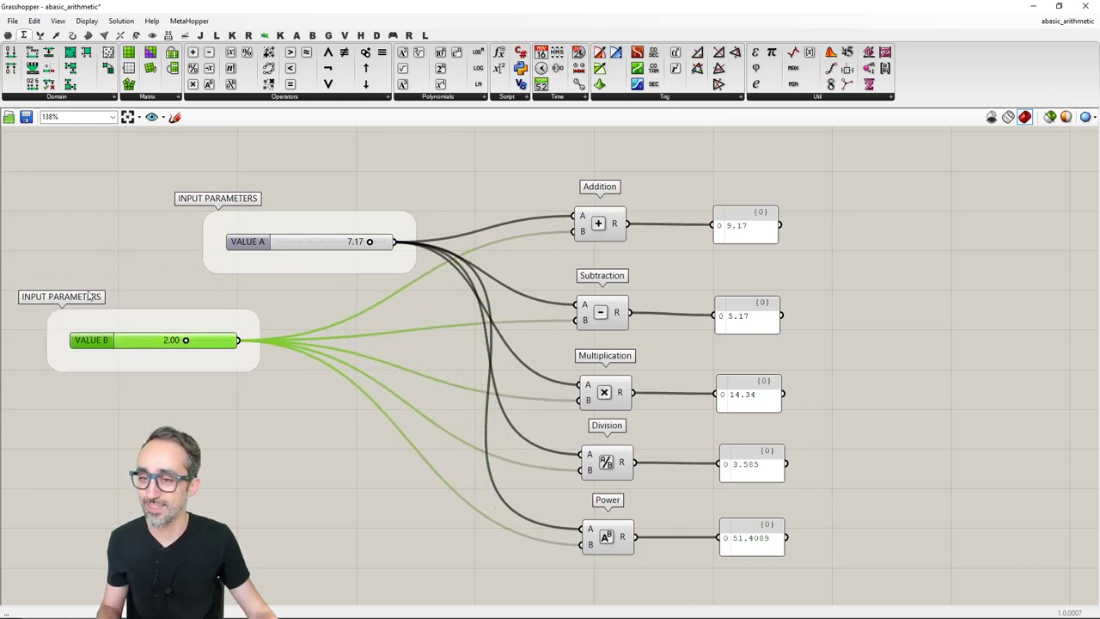
{"action": "left_click", "coordinate": [262, 302]}
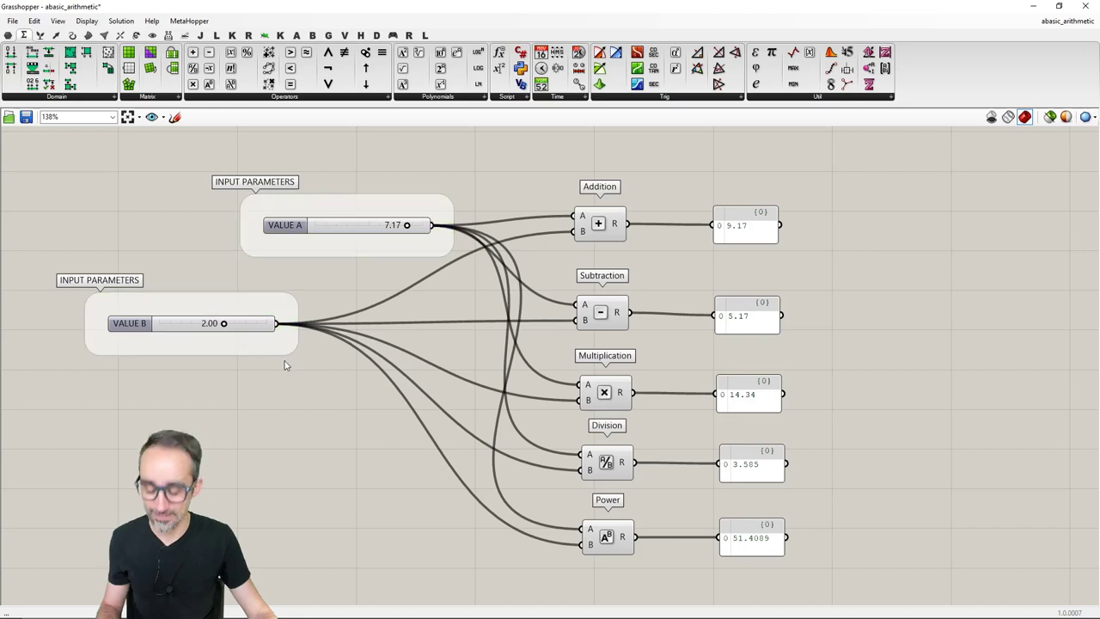
{"action": "key", "text": "ctrl+z"}
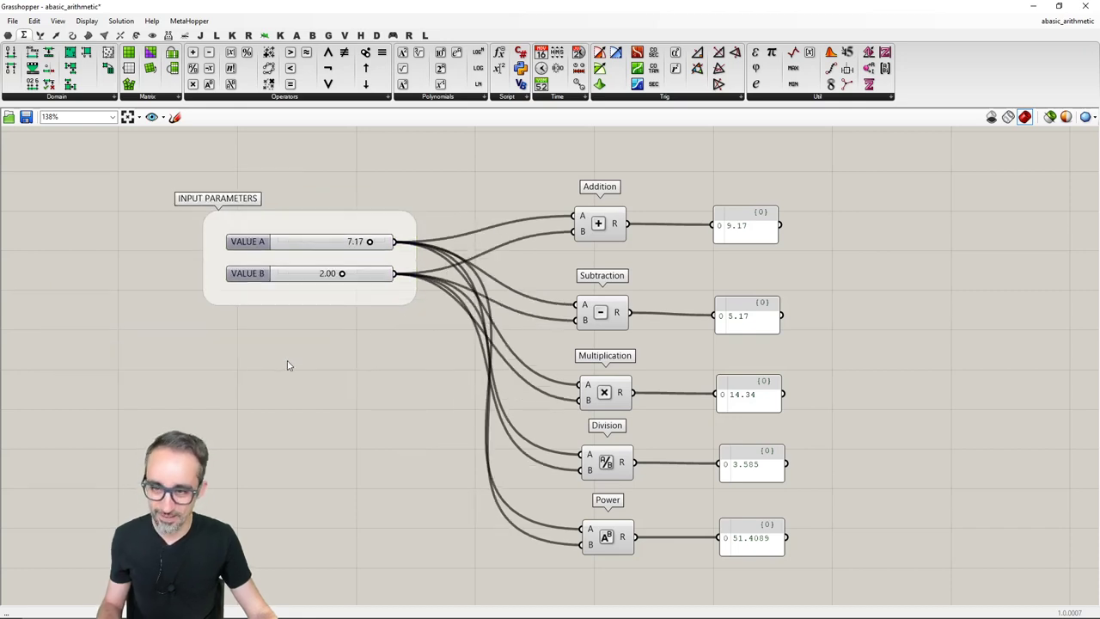
Set the INPUT PARAMETERS group to a box outline and move the whole group slightly up, level with the Addition component.
{"action": "double_click", "coordinate": [312, 227]}
{"action": "scroll", "coordinate": [348, 264], "scroll_direction": "up", "scroll_amount": 1}
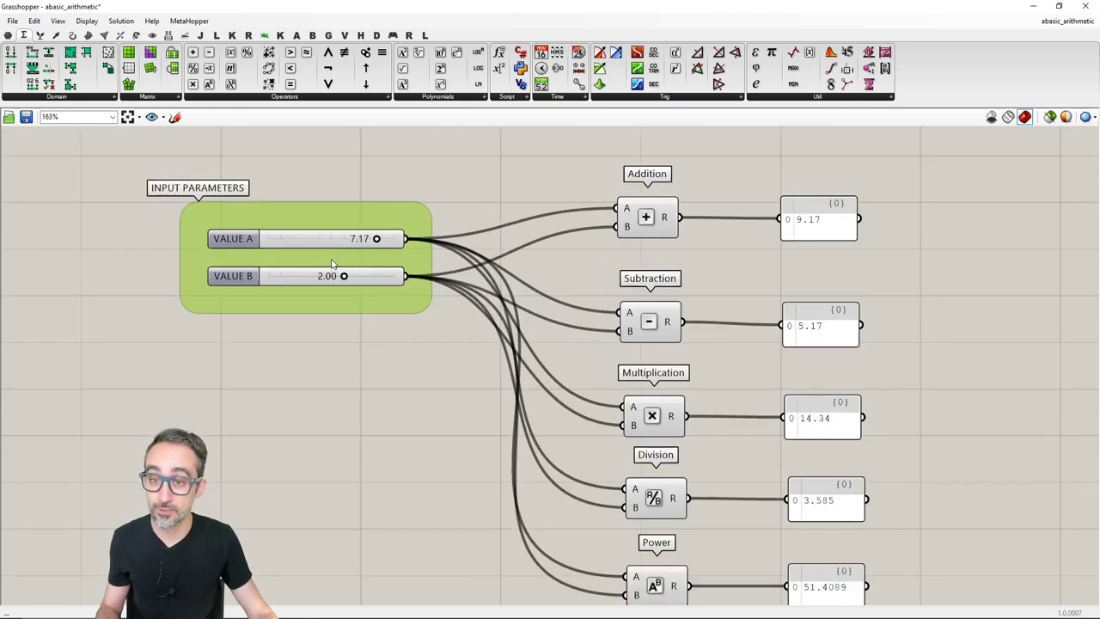
{"action": "right_click", "coordinate": [328, 266]}
{"action": "left_click", "coordinate": [355, 309]}
{"action": "scroll", "coordinate": [355, 310], "scroll_direction": "down", "scroll_amount": 1}
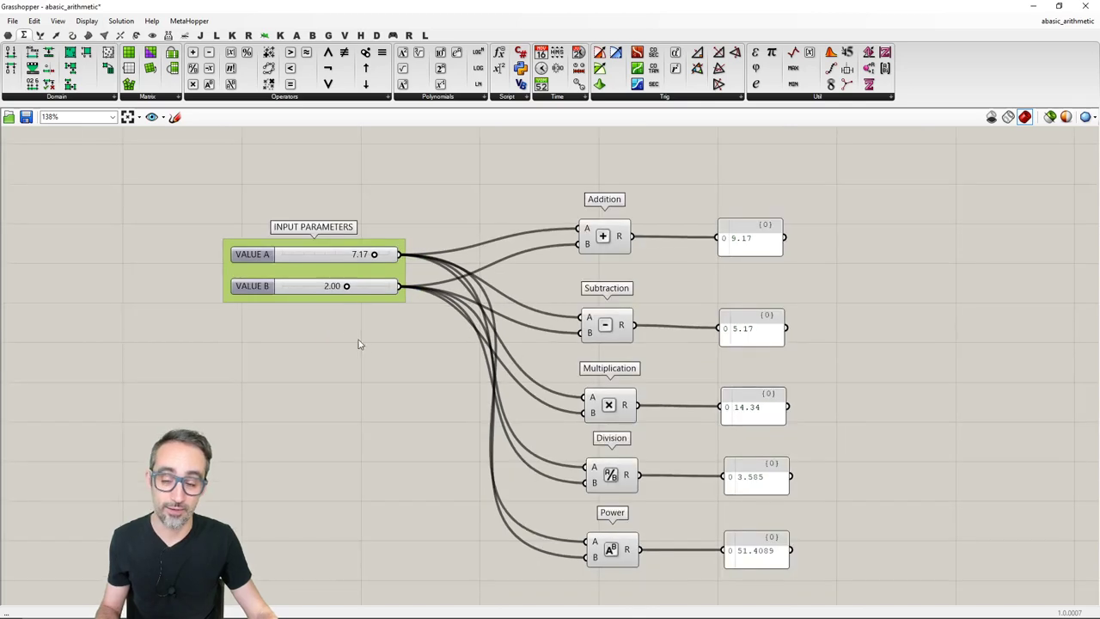
{"action": "left_click", "coordinate": [344, 302]}
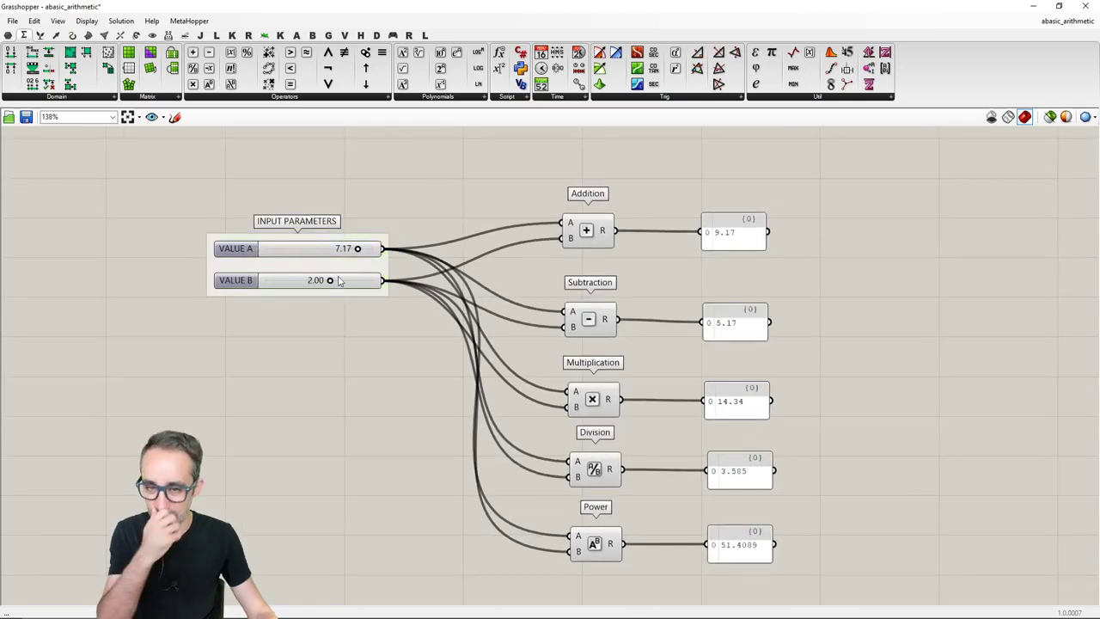
{"action": "left_click", "coordinate": [339, 281]}
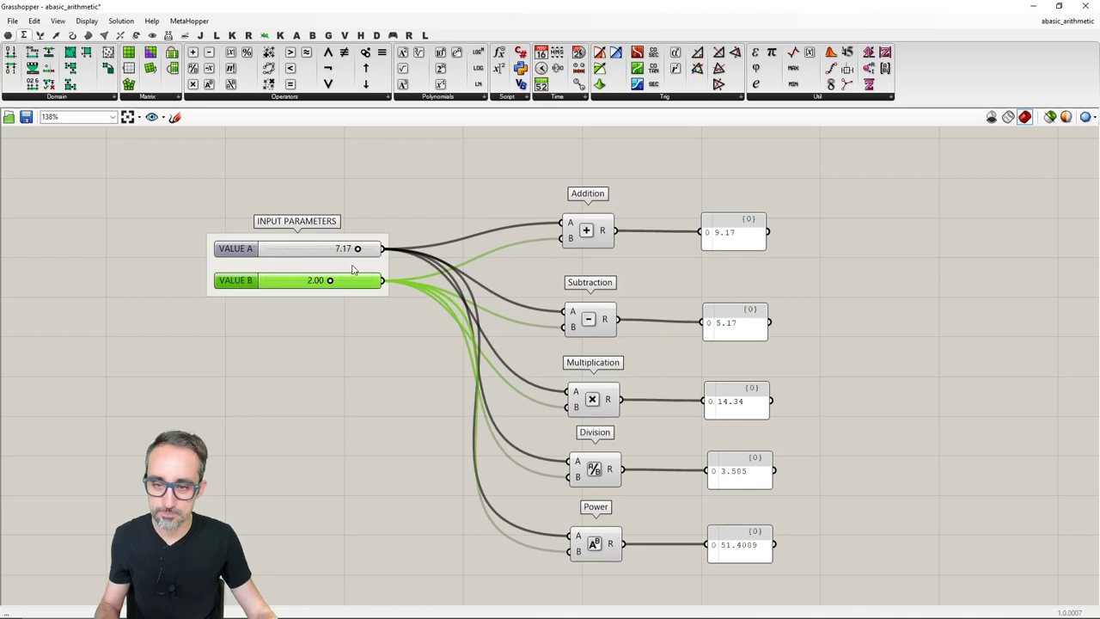
{"action": "left_click_drag", "start_coordinate": [351, 270], "coordinate": [336, 244]}
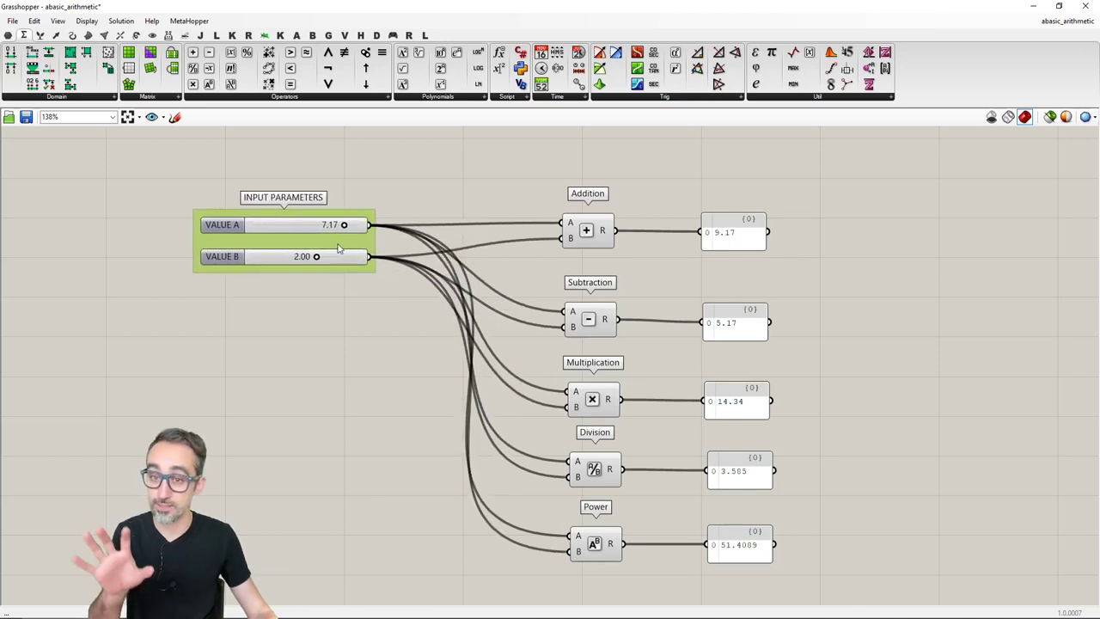
{"action": "left_click", "coordinate": [341, 322]}
Colour the INPUT PARAMETERS group red, with hue 0°, saturation about 91 and value about 98.
{"action": "right_click", "coordinate": [326, 243]}
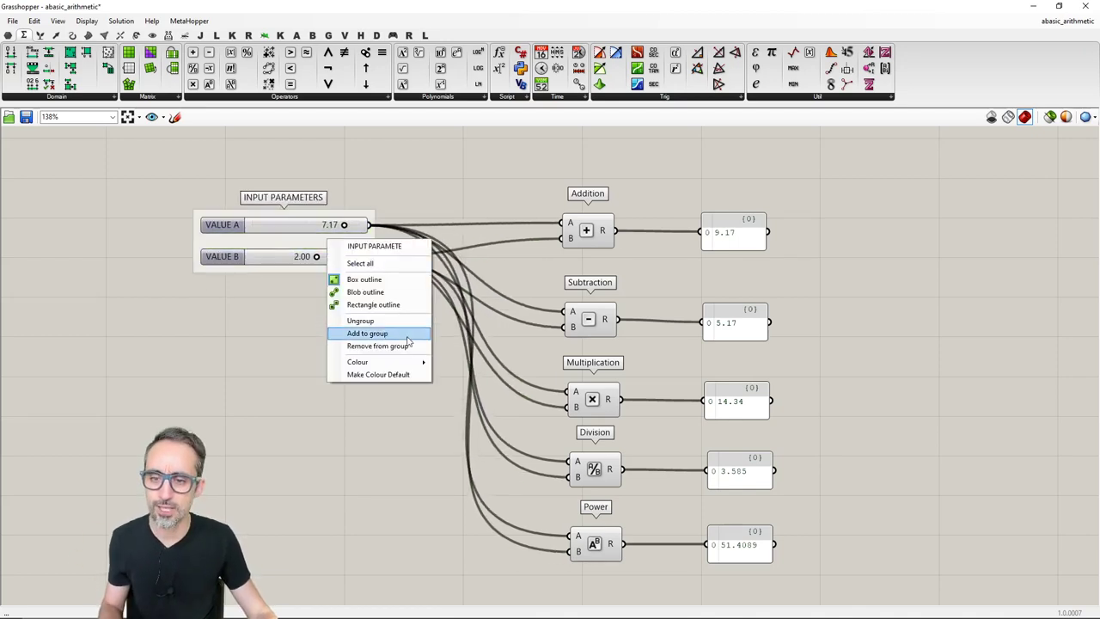
{"action": "mouse_move", "coordinate": [404, 364]}
{"action": "left_click_drag", "start_coordinate": [504, 396], "coordinate": [464, 392]}
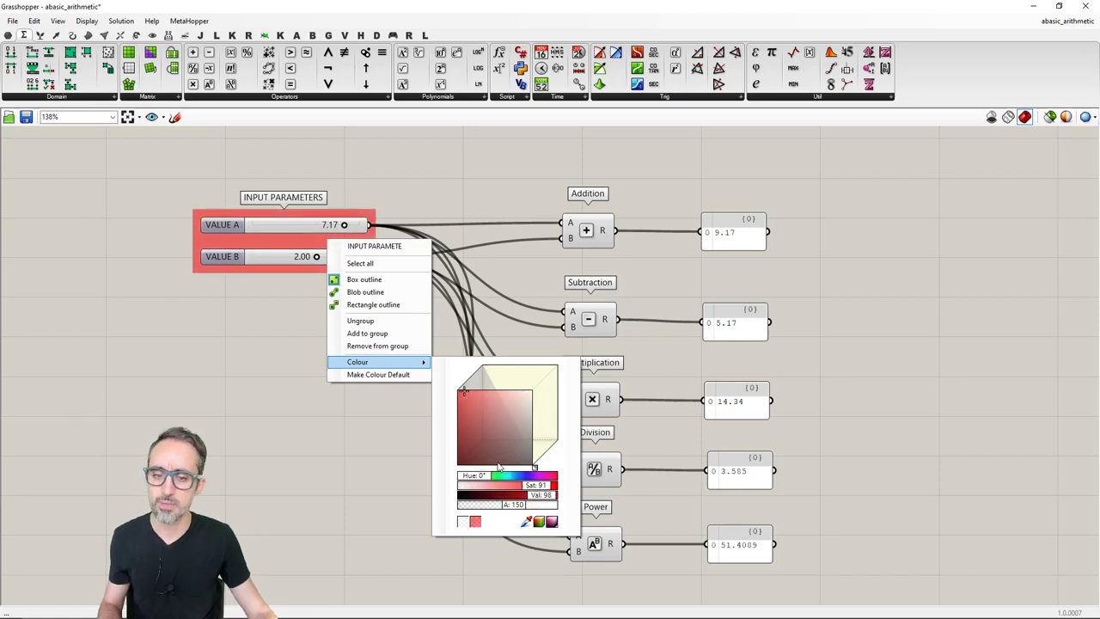
{"action": "left_click", "coordinate": [323, 436]}
{"action": "scroll", "coordinate": [323, 436], "scroll_direction": "down", "scroll_amount": 2}
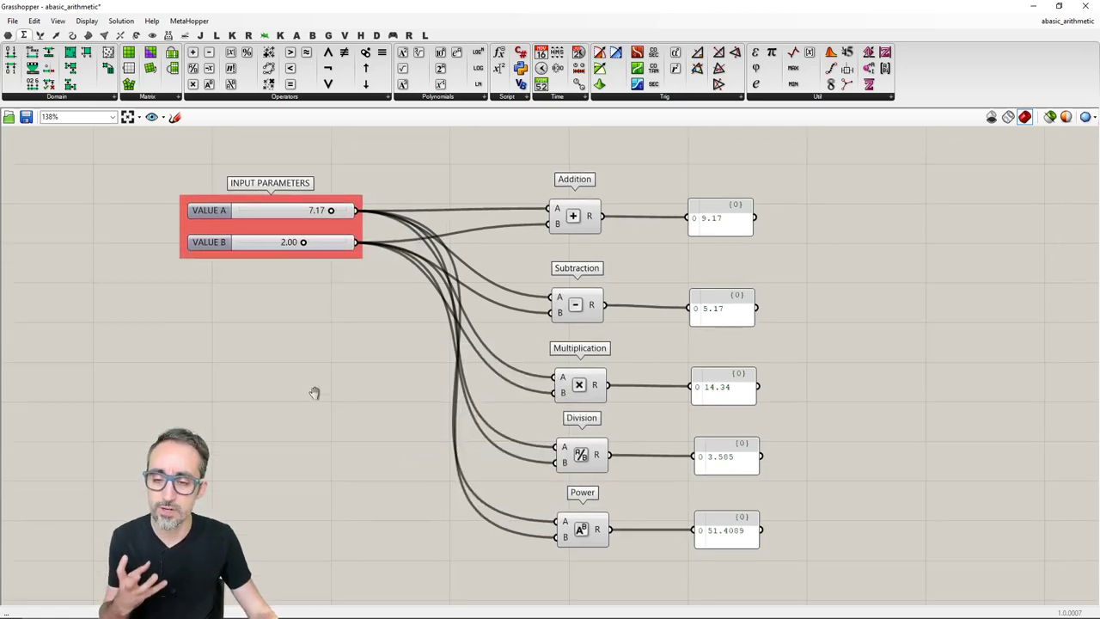
Group the Addition, Subtraction, Multiplication, Division and Power components together.
{"action": "left_click_drag", "start_coordinate": [443, 163], "coordinate": [572, 523]}
{"action": "key", "text": "ctrl+g"}
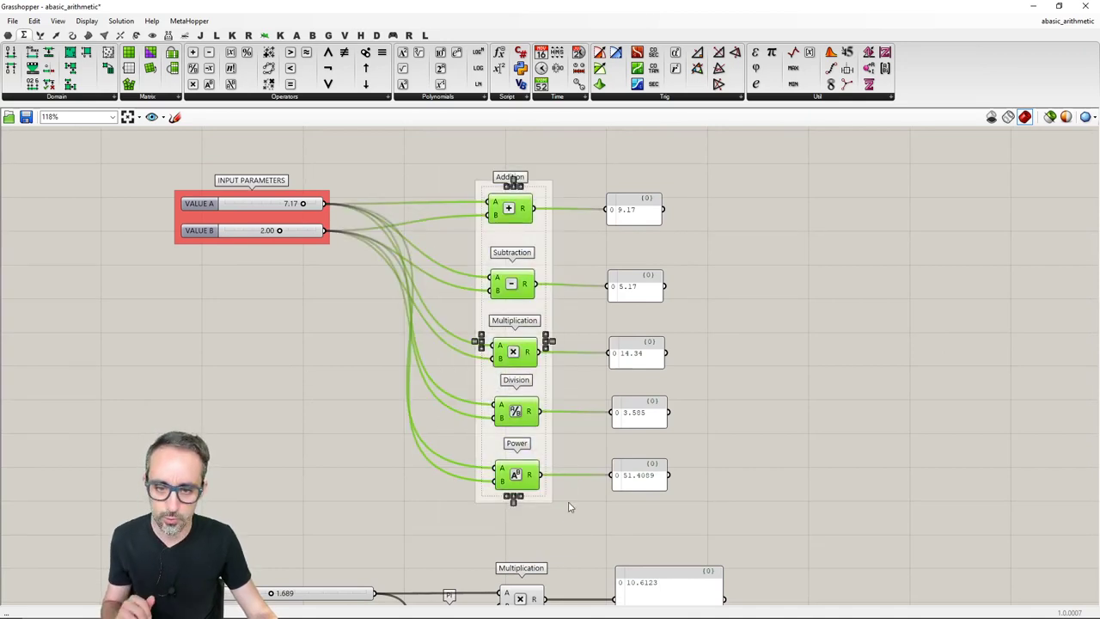
{"action": "left_click", "coordinate": [570, 509]}
{"action": "middle_click", "coordinate": [522, 287]}
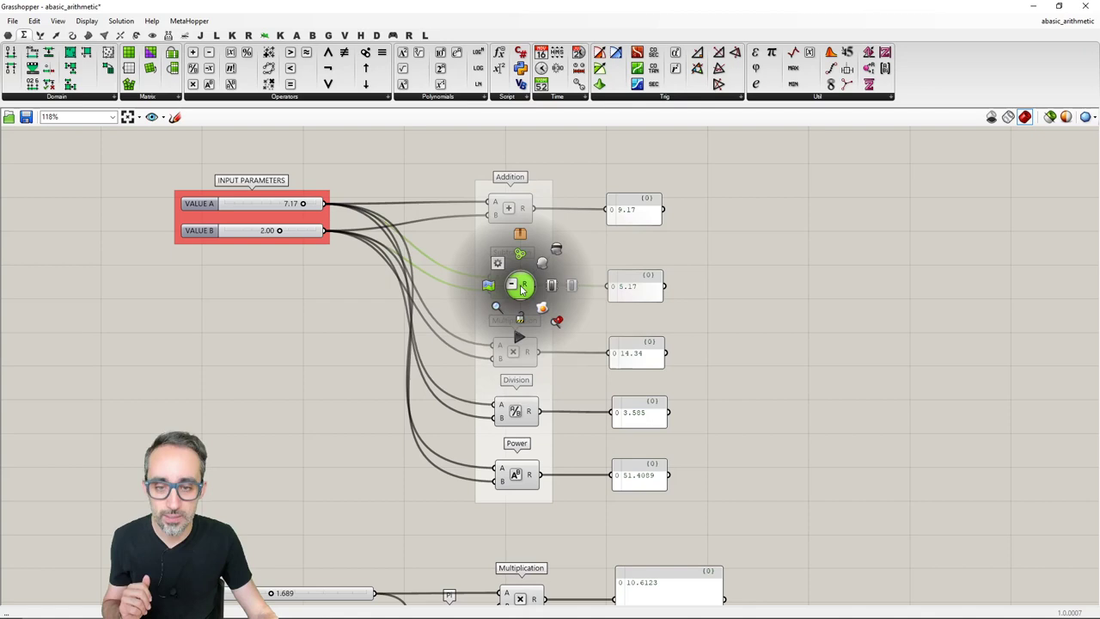
{"action": "left_click", "coordinate": [521, 255]}
{"action": "left_click_drag", "start_coordinate": [565, 162], "coordinate": [557, 187]}
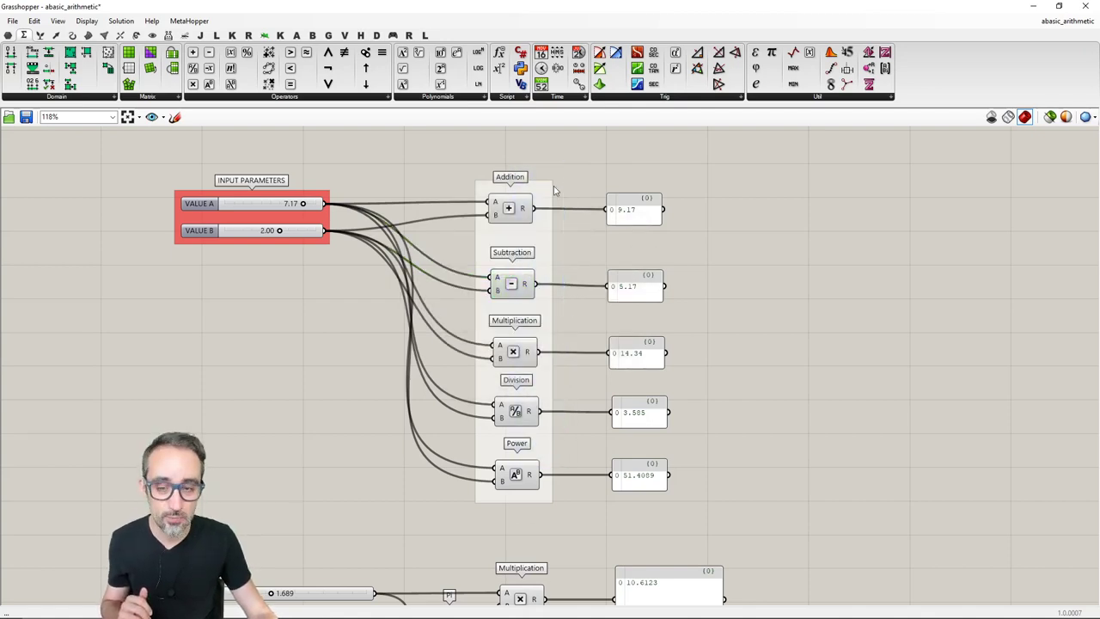
{"action": "left_click_drag", "start_coordinate": [465, 166], "coordinate": [566, 518]}
{"action": "left_click", "coordinate": [676, 511]}
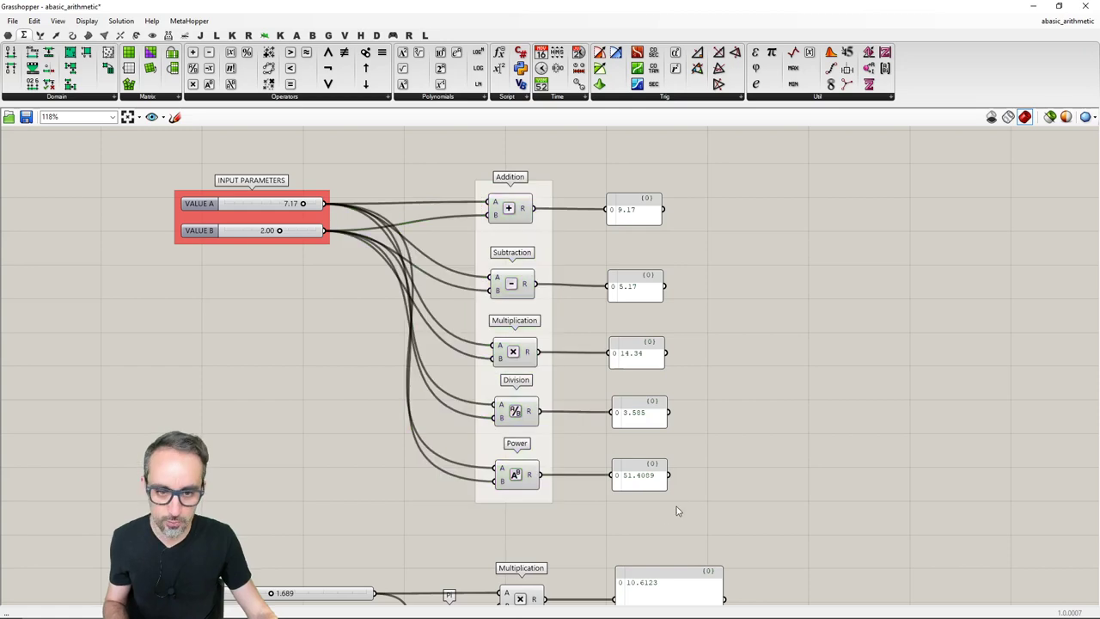
Colour the operator components' group pale green, with hue 99°, saturation about 21 and value about 83.
{"action": "right_click", "coordinate": [527, 311]}
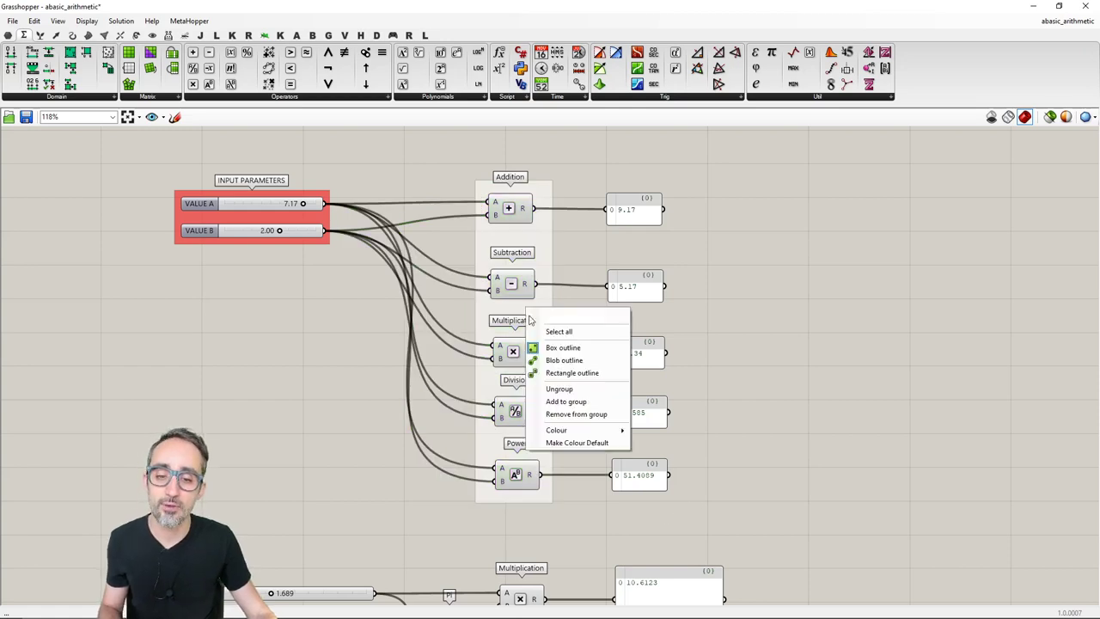
{"action": "mouse_move", "coordinate": [607, 434]}
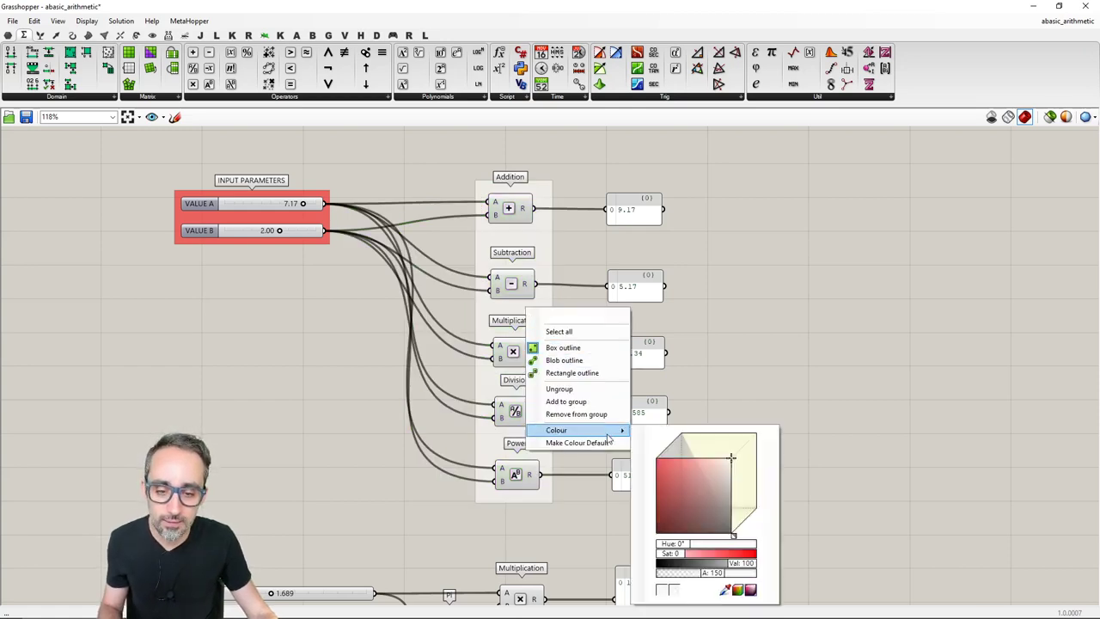
{"action": "left_click", "coordinate": [708, 473]}
{"action": "left_click", "coordinate": [686, 546]}
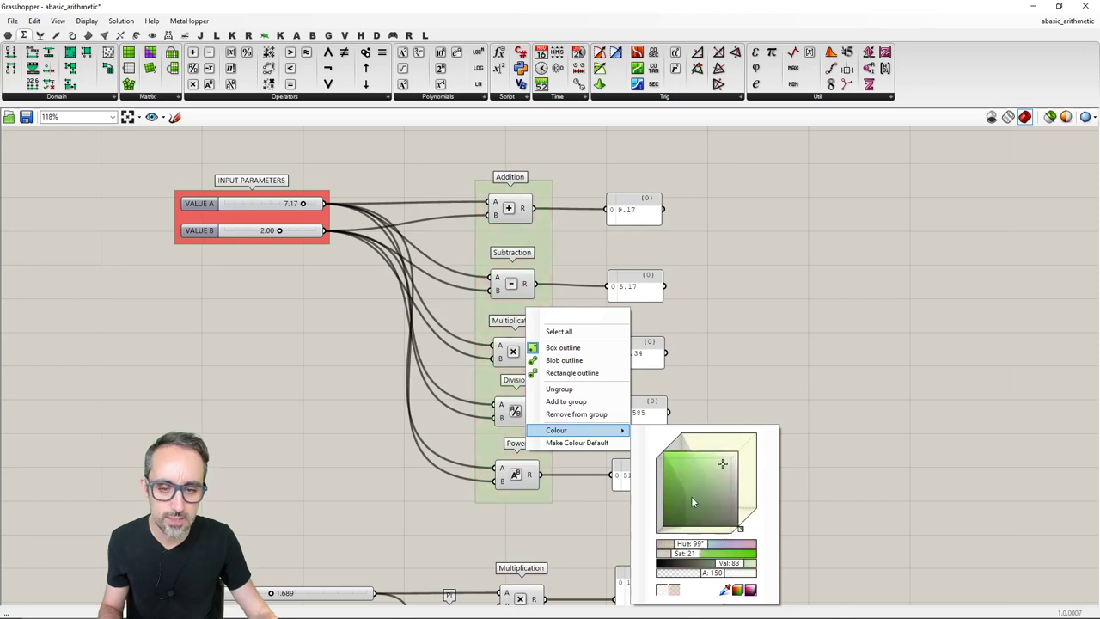
Name the green group MAIN OPERATIONS and nudge its Addition component slightly down and to the right.
{"action": "right_click", "coordinate": [541, 189]}
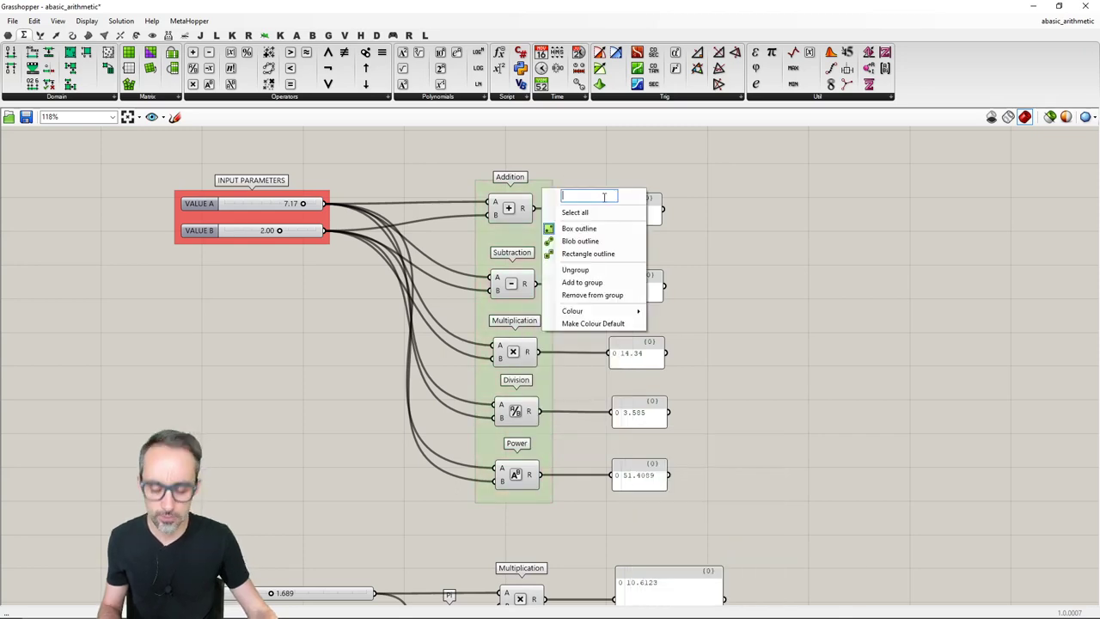
{"action": "type", "text": "math"}
{"action": "key", "text": "BackSpace"}
{"action": "key", "text": "BackSpace"}
{"action": "key", "text": "BackSpace"}
{"action": "key", "text": "BackSpace"}
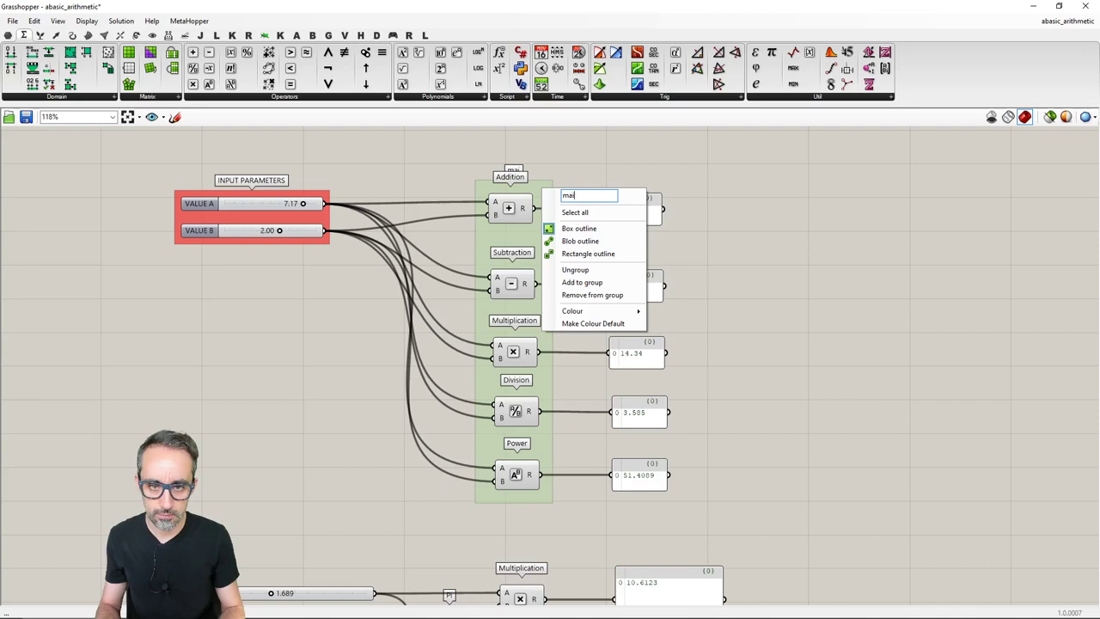
{"action": "type", "text": "MAIN OPERATIONS"}
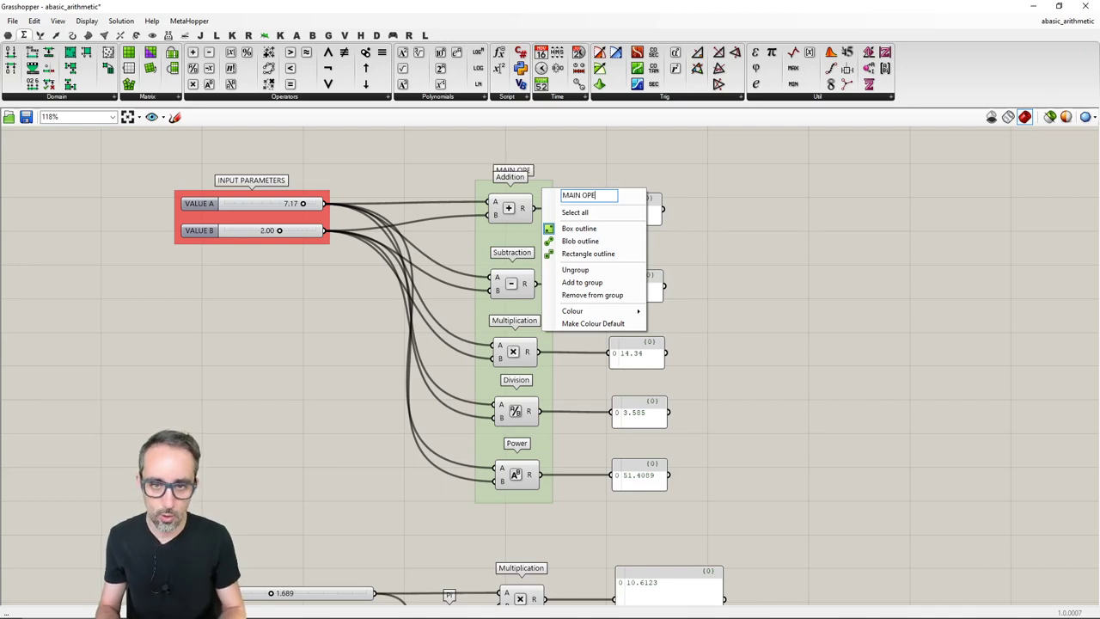
{"action": "key", "text": "Return"}
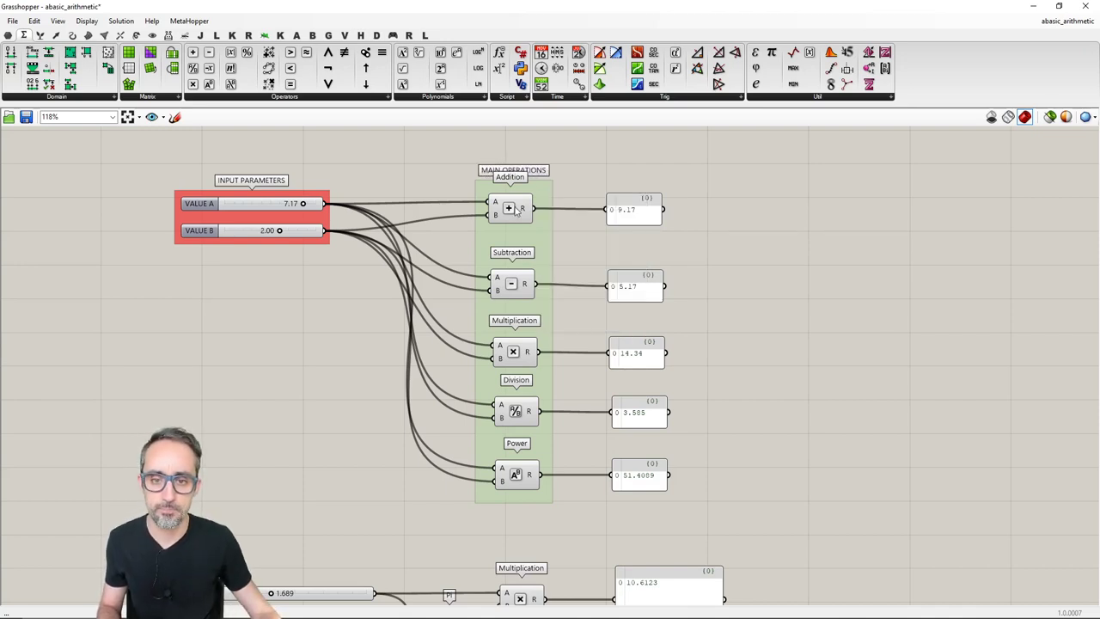
{"action": "mouse_move", "coordinate": [516, 212]}
{"action": "left_mouse_down"}
{"action": "mouse_move", "coordinate": [518, 244]}
{"action": "mouse_move", "coordinate": [518, 204]}
{"action": "mouse_move", "coordinate": [541, 228]}
{"action": "mouse_move", "coordinate": [519, 211]}
{"action": "left_mouse_up"}
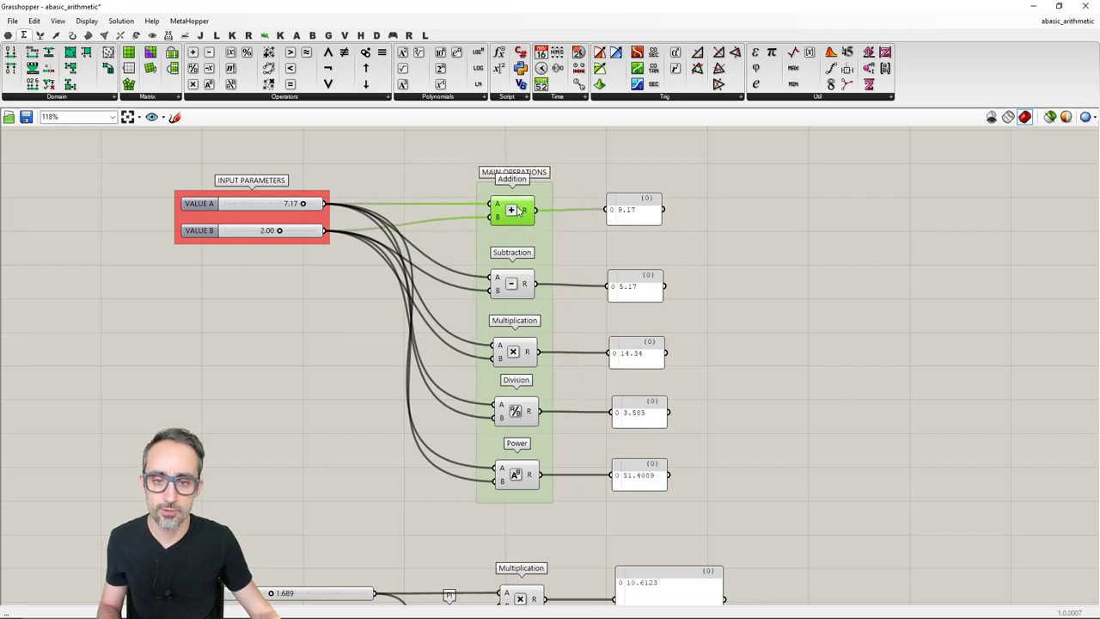
{"action": "left_click", "coordinate": [578, 241]}
Group the five result panels and move the group slightly right, away from the operator components.
{"action": "left_click_drag", "start_coordinate": [593, 179], "coordinate": [737, 520]}
{"action": "key", "text": "ctrl+g"}
{"action": "left_click", "coordinate": [656, 326]}
{"action": "left_click_drag", "start_coordinate": [656, 326], "coordinate": [683, 322]}
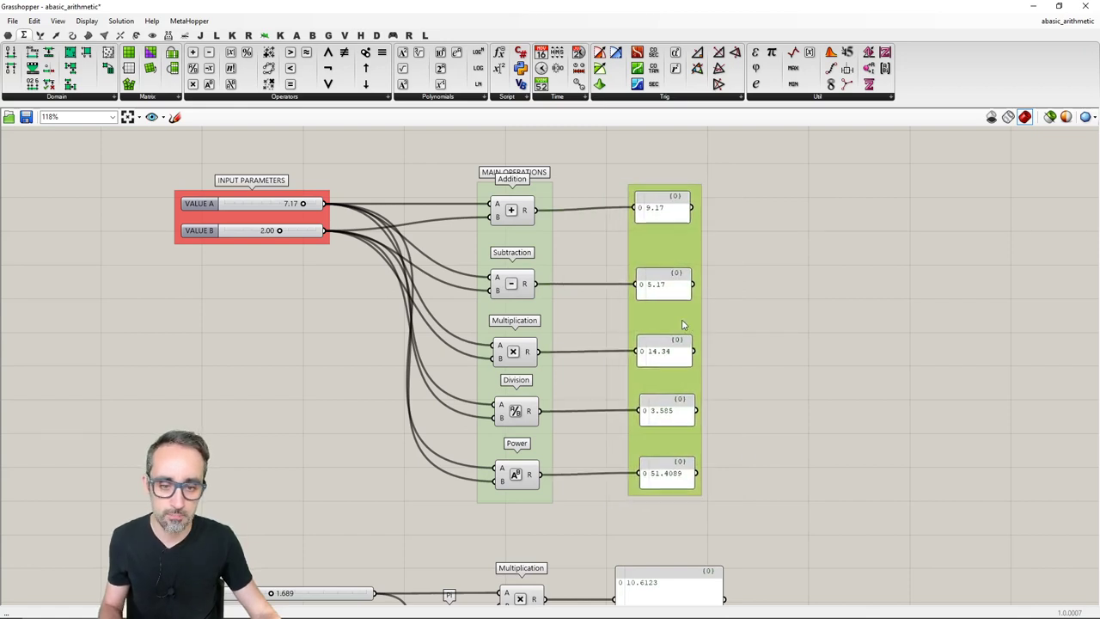
Colour the result panels' group bright cyan, with a hue of 183°.
{"action": "right_click", "coordinate": [683, 322]}
{"action": "mouse_move", "coordinate": [731, 442]}
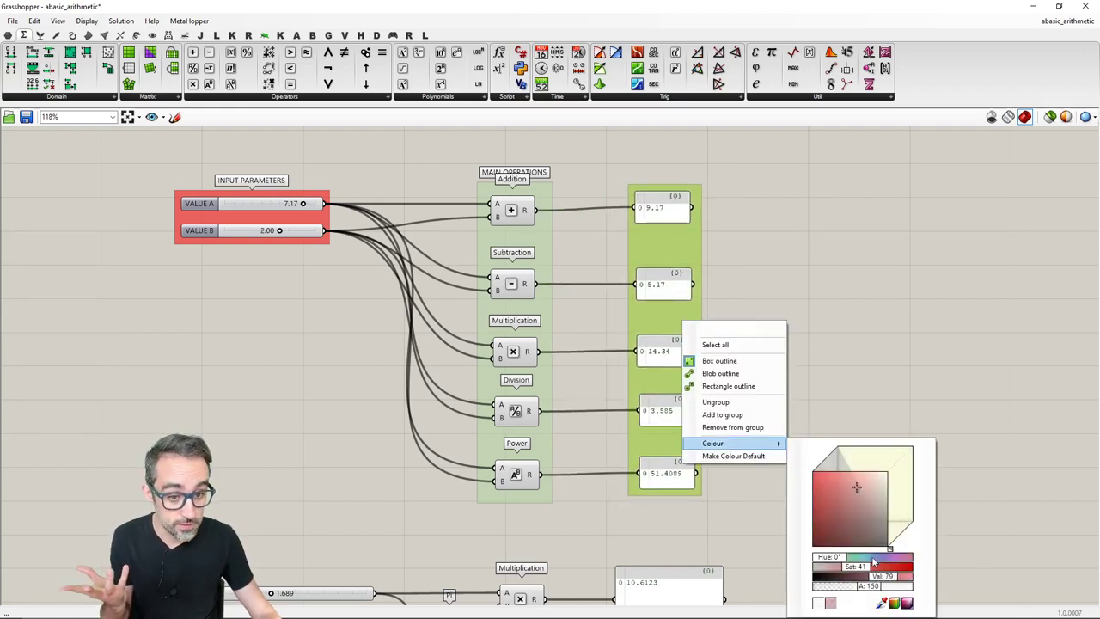
{"action": "left_click_drag", "start_coordinate": [863, 559], "coordinate": [863, 559]}
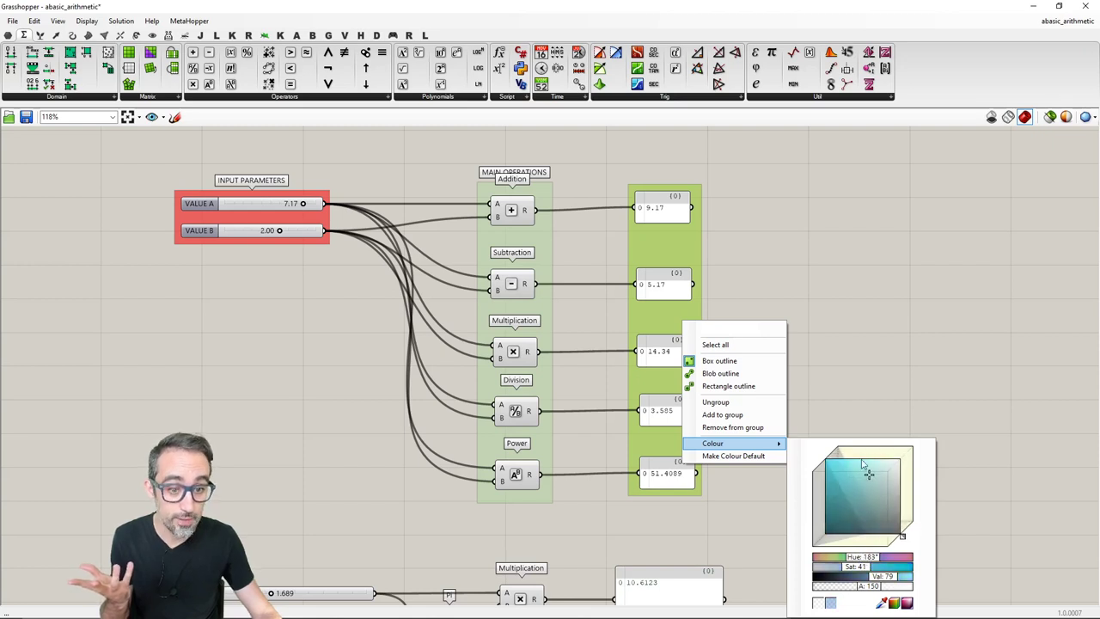
{"action": "left_click_drag", "start_coordinate": [863, 465], "coordinate": [838, 463]}
{"action": "left_click", "coordinate": [1004, 496]}
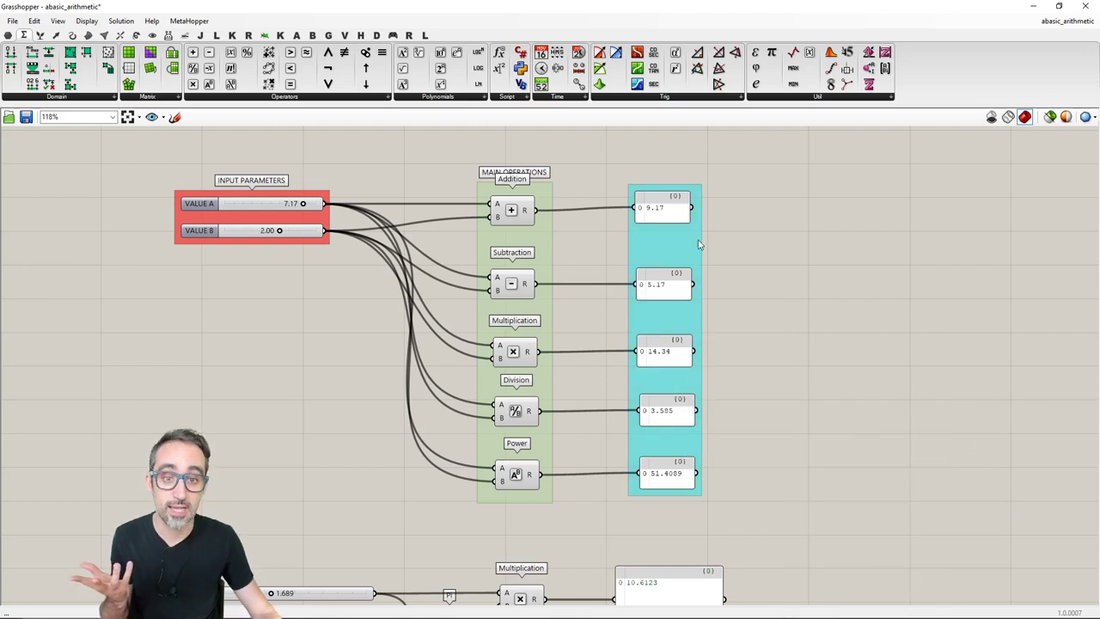
Name the cyan group RESULTS and shift the INPUT PARAMETERS group slightly up and to the right.
{"action": "right_click", "coordinate": [661, 232]}
{"action": "type", "text": "RESULTS"}
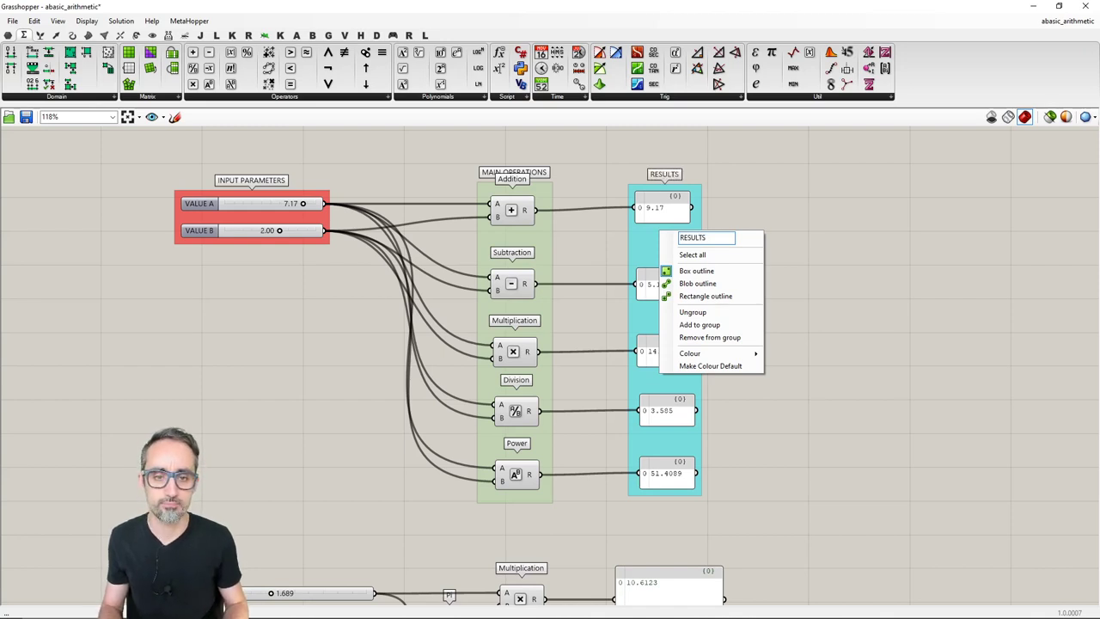
{"action": "key", "text": "Return"}
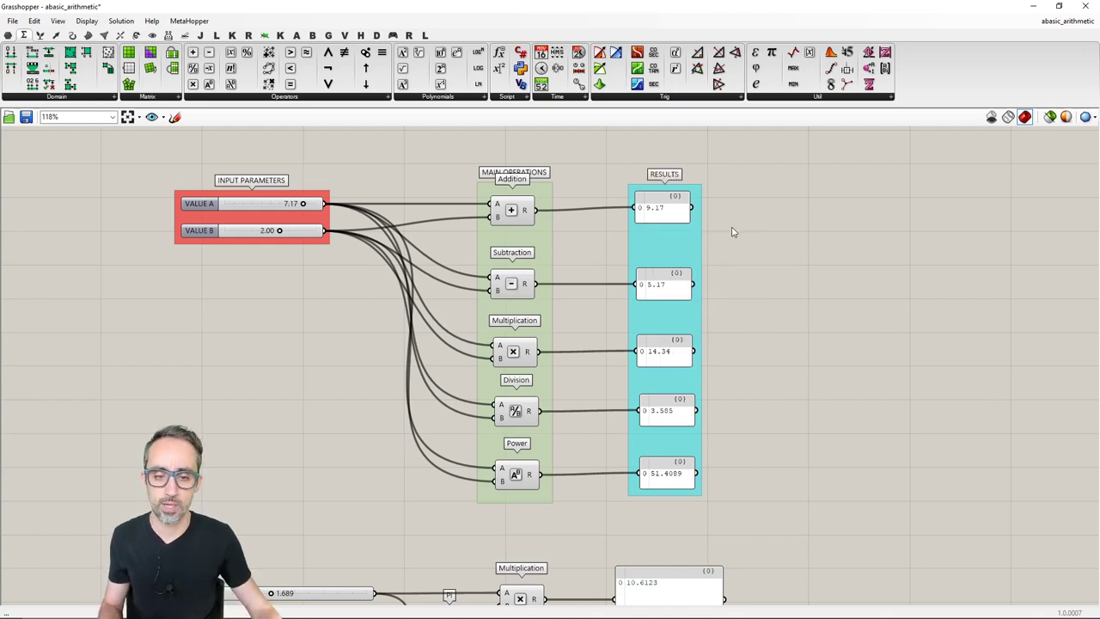
{"action": "left_click_drag", "start_coordinate": [326, 219], "coordinate": [335, 214]}
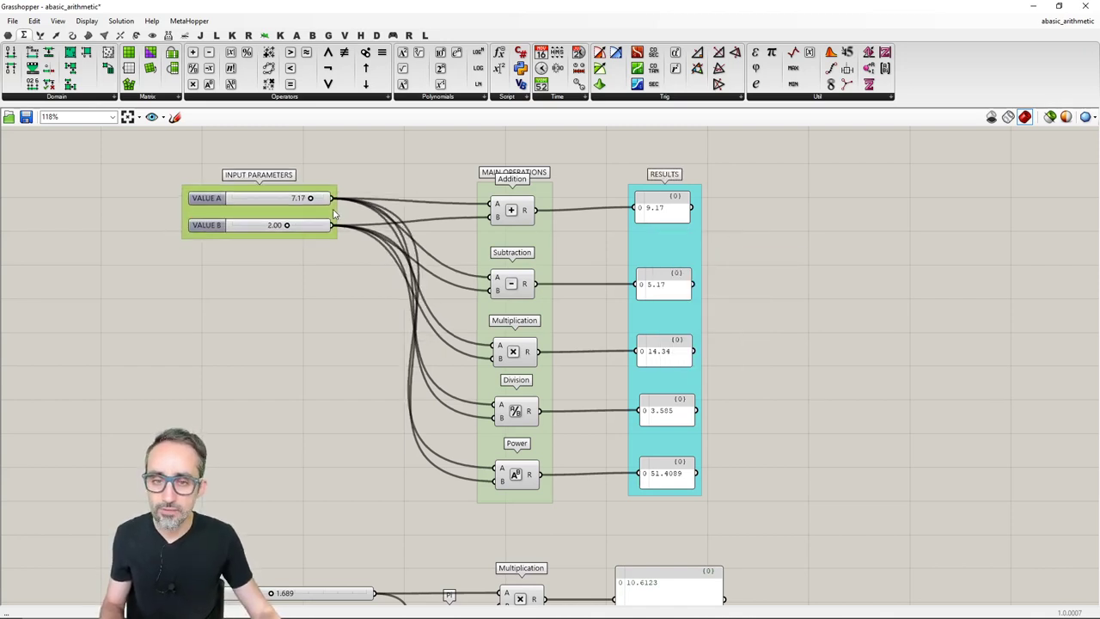
{"action": "left_click", "coordinate": [611, 249]}
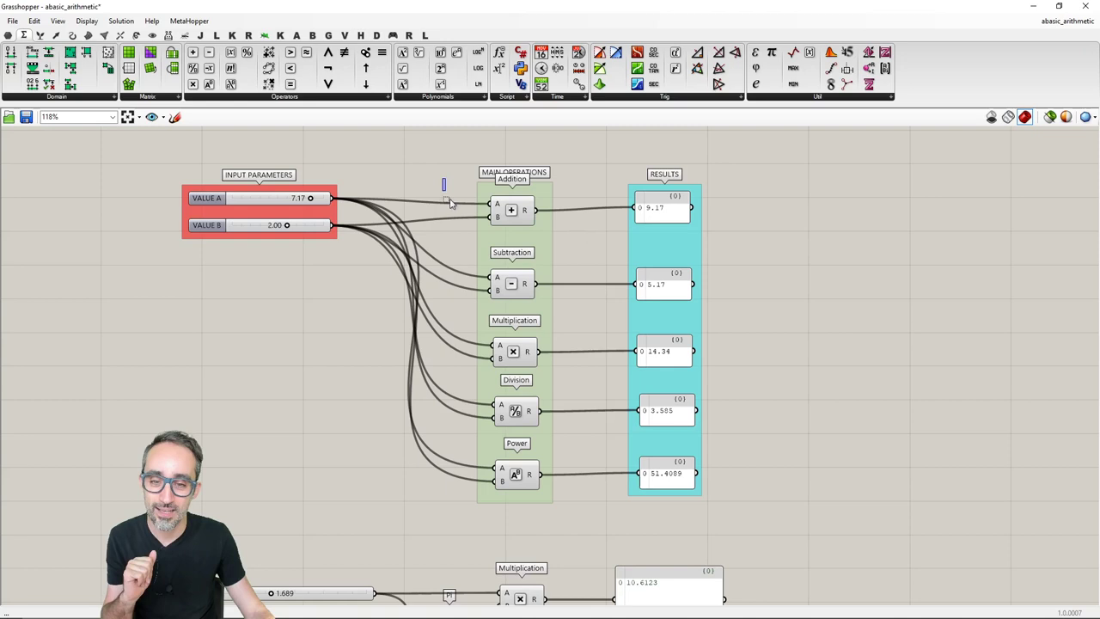
Align the five operator components in the MAIN OPERATIONS group on a common vertical centre line.
{"action": "left_click_drag", "start_coordinate": [443, 178], "coordinate": [582, 513]}
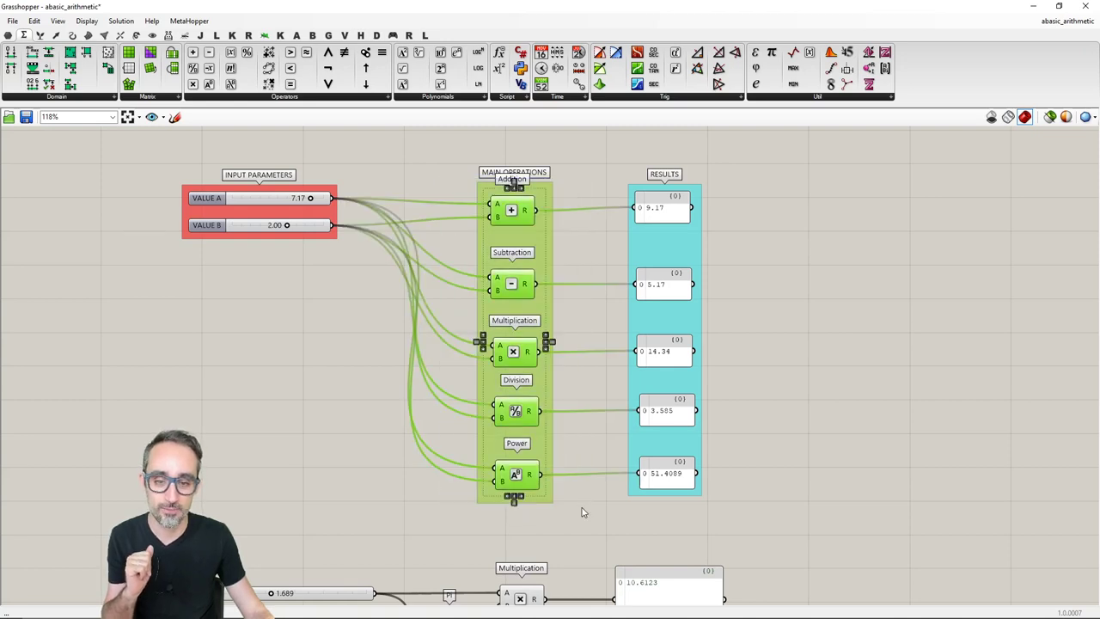
{"action": "scroll", "coordinate": [560, 479], "scroll_direction": "up", "scroll_amount": 1}
{"action": "scroll", "coordinate": [582, 422], "scroll_direction": "up", "scroll_amount": 1}
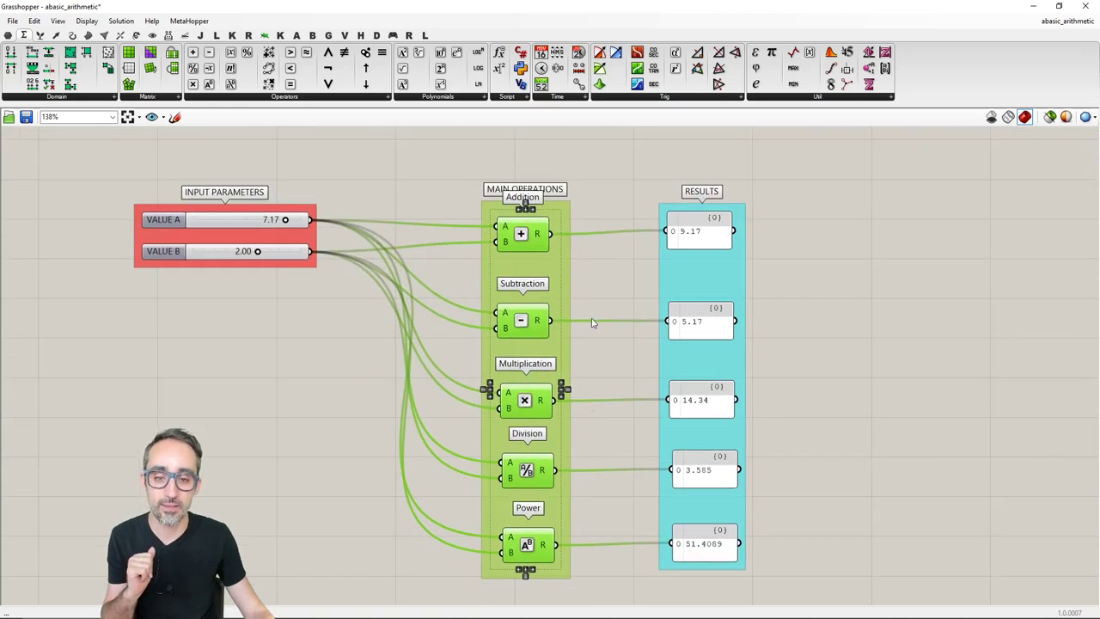
{"action": "left_click", "coordinate": [527, 215]}
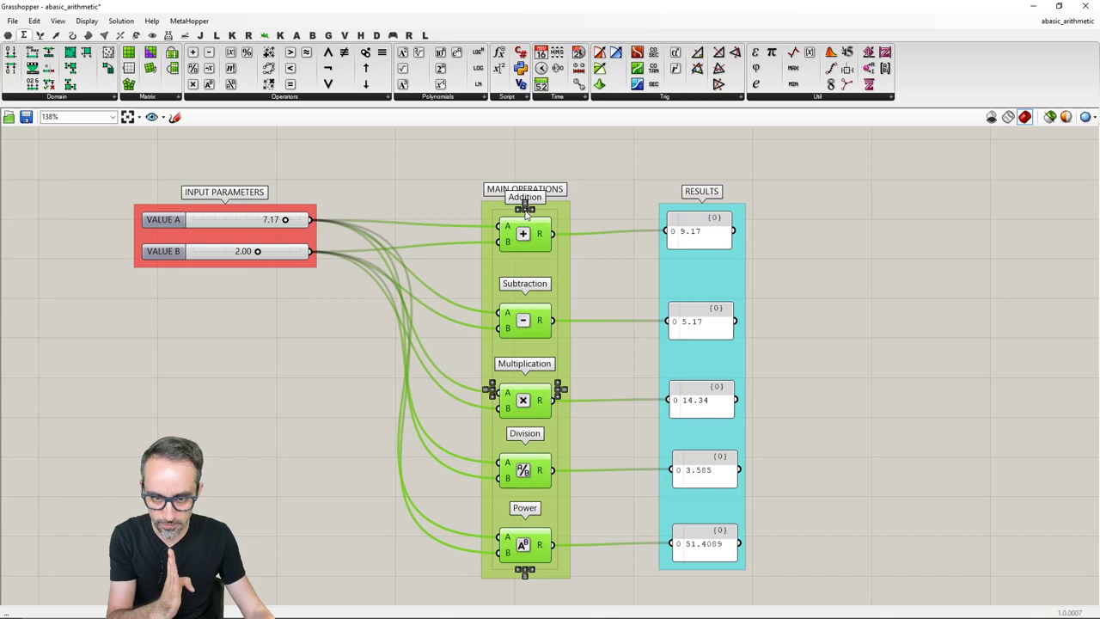
{"action": "left_click", "coordinate": [602, 270]}
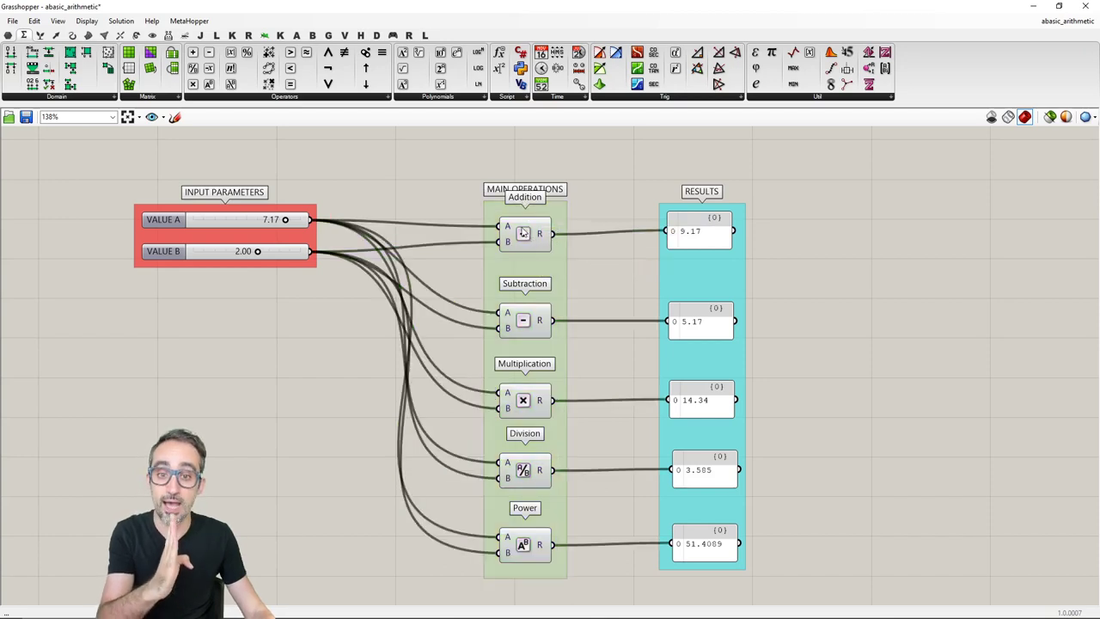
Distribute the five operator components in the MAIN OPERATIONS group vertically at even spacing.
{"action": "left_click_drag", "start_coordinate": [459, 213], "coordinate": [605, 591]}
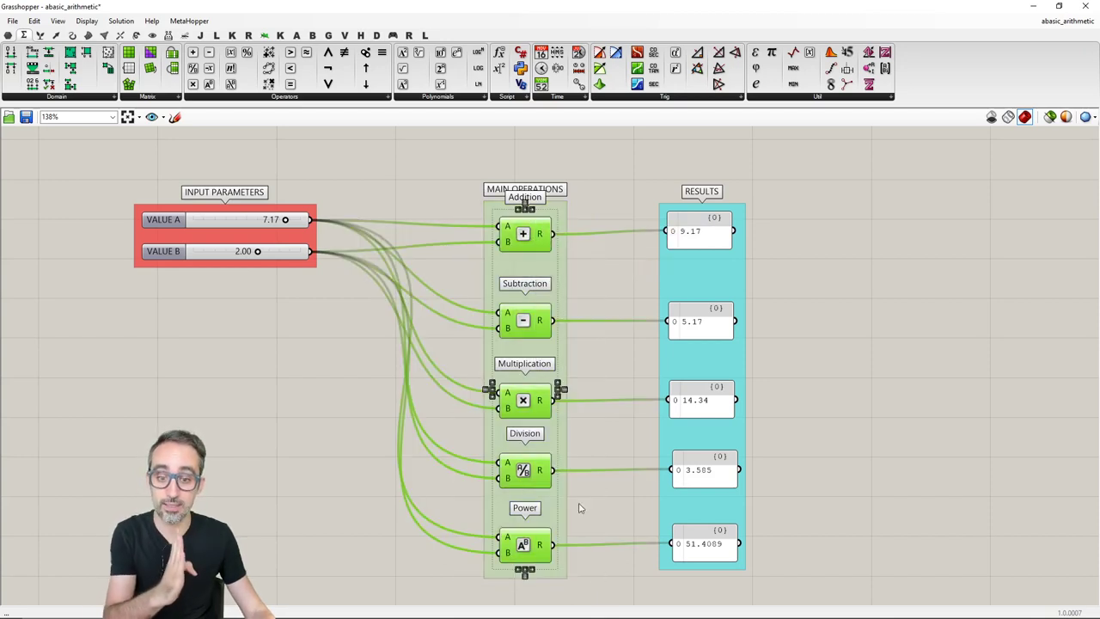
{"action": "left_click", "coordinate": [609, 448]}
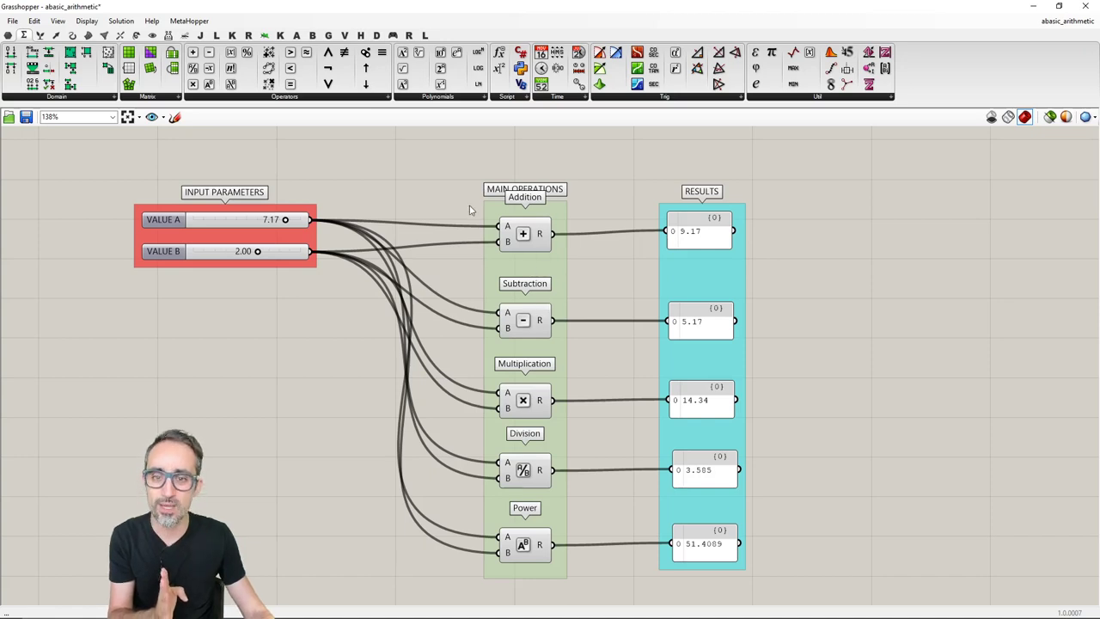
{"action": "left_click_drag", "start_coordinate": [436, 209], "coordinate": [624, 575]}
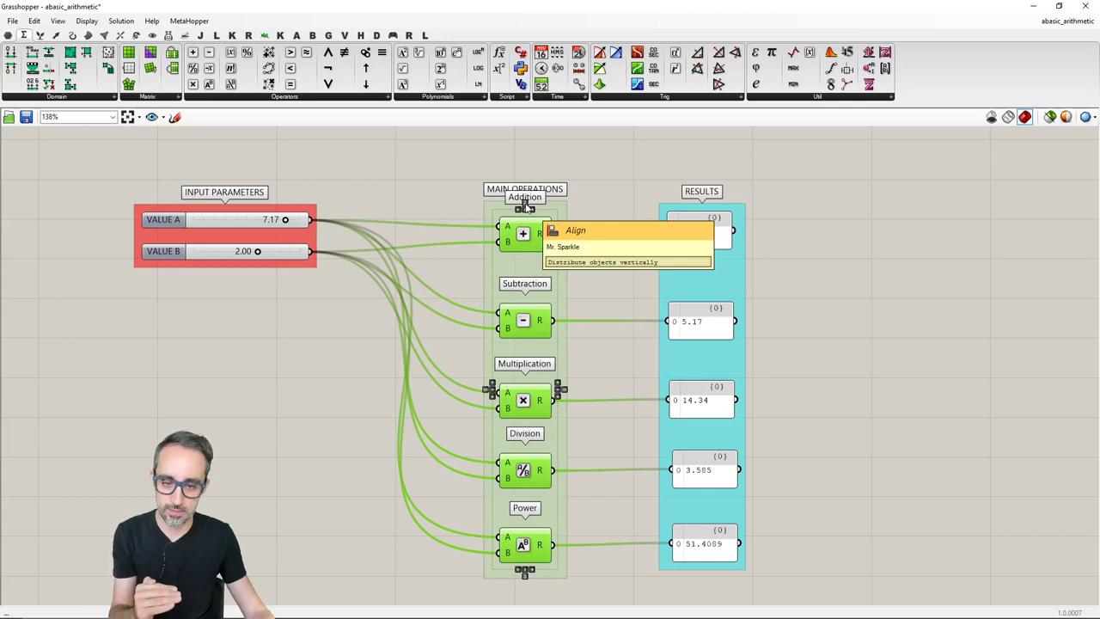
{"action": "left_click", "coordinate": [527, 207]}
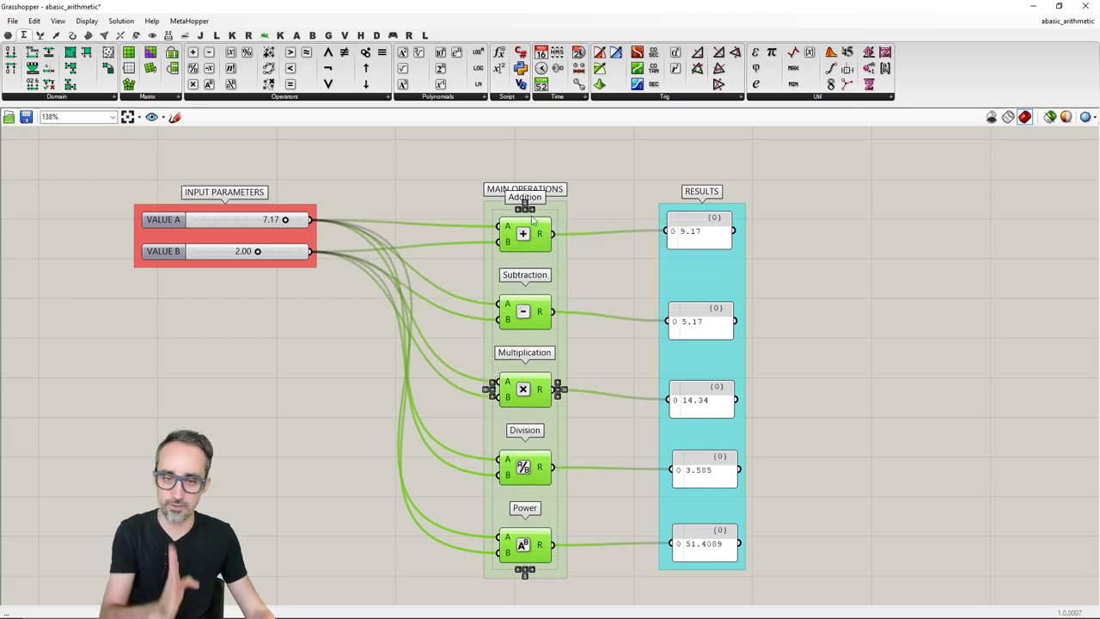
{"action": "left_click", "coordinate": [600, 295]}
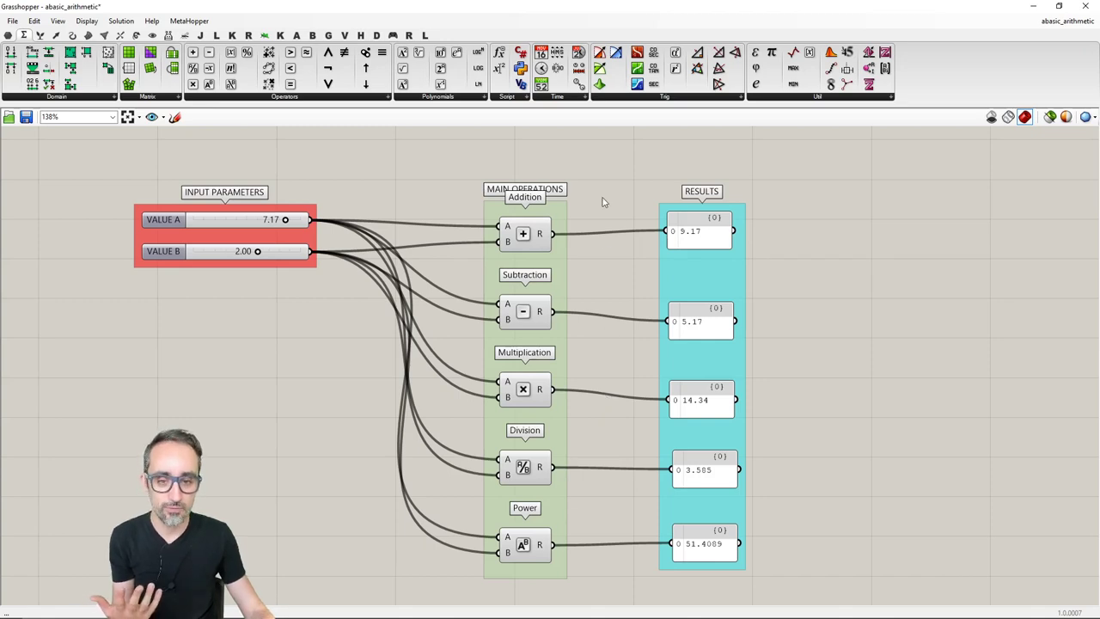
Move the Addition result panel slightly left and level with the Addition component so that their connecting wire runs straight.
{"action": "left_click_drag", "start_coordinate": [616, 188], "coordinate": [836, 584]}
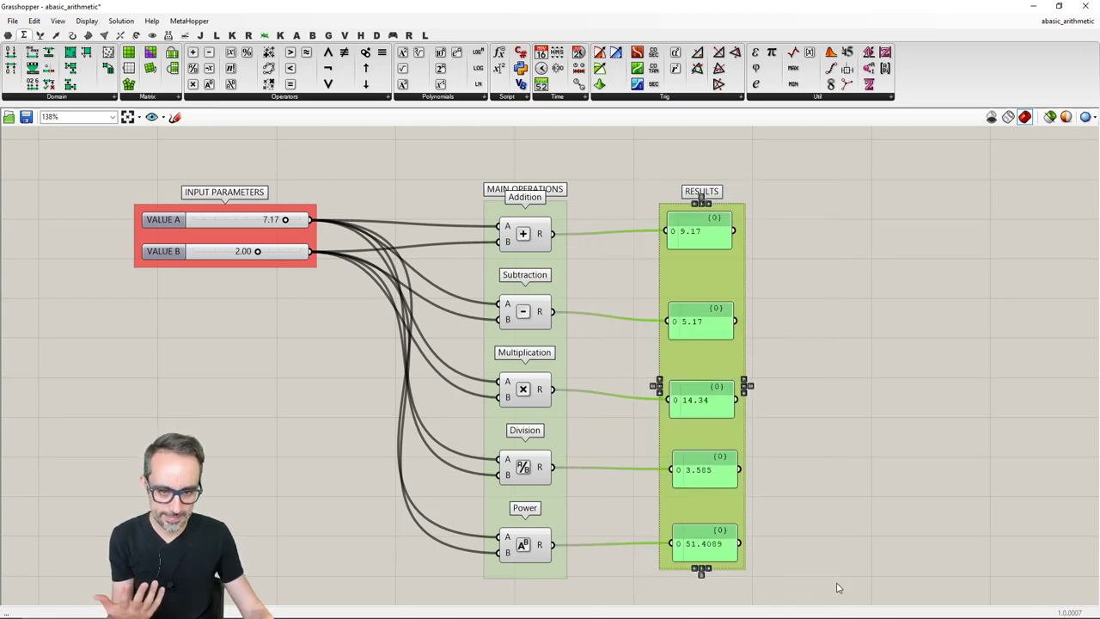
{"action": "left_click", "coordinate": [809, 520]}
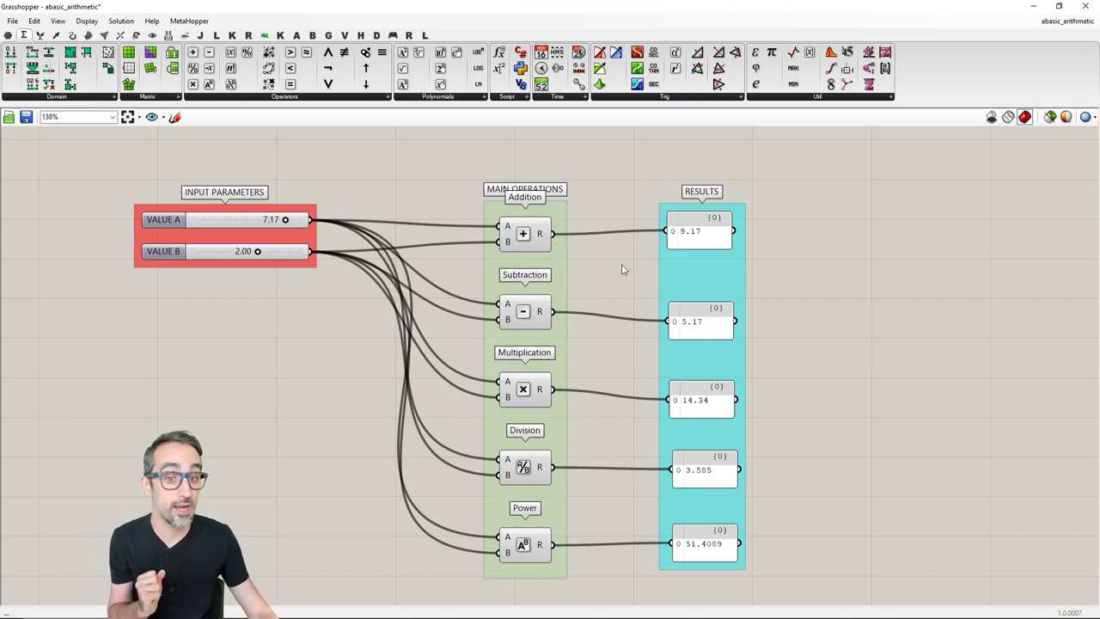
{"action": "mouse_move", "coordinate": [687, 235]}
{"action": "left_mouse_down"}
{"action": "mouse_move", "coordinate": [695, 252]}
{"action": "mouse_move", "coordinate": [658, 252]}
{"action": "mouse_move", "coordinate": [683, 247]}
{"action": "left_mouse_up"}
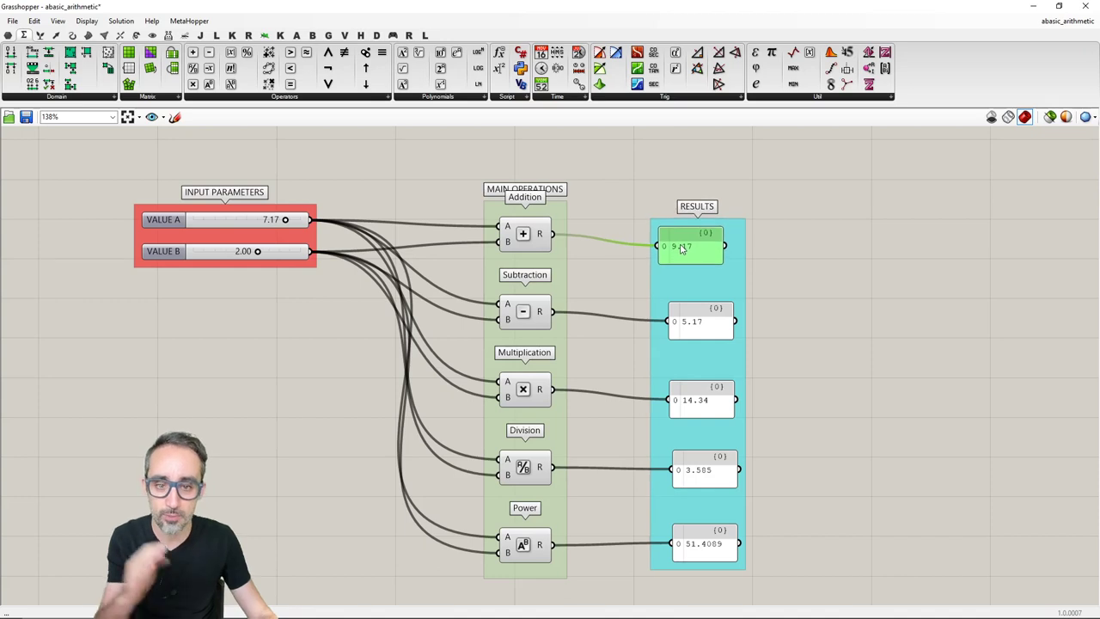
{"action": "left_click", "coordinate": [527, 234]}
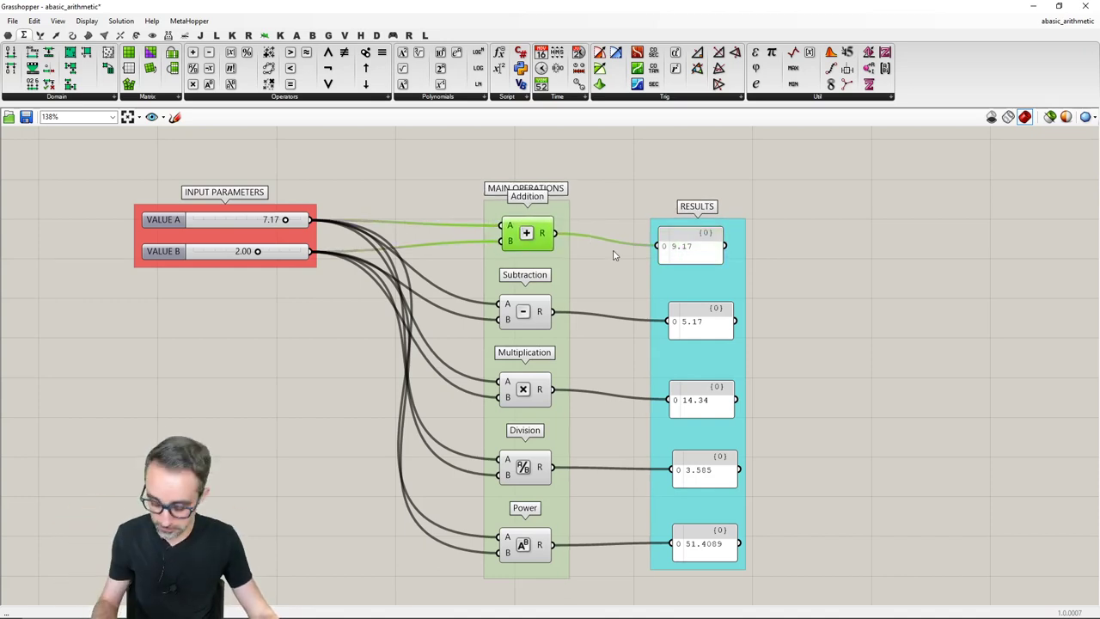
{"action": "left_click", "coordinate": [617, 207]}
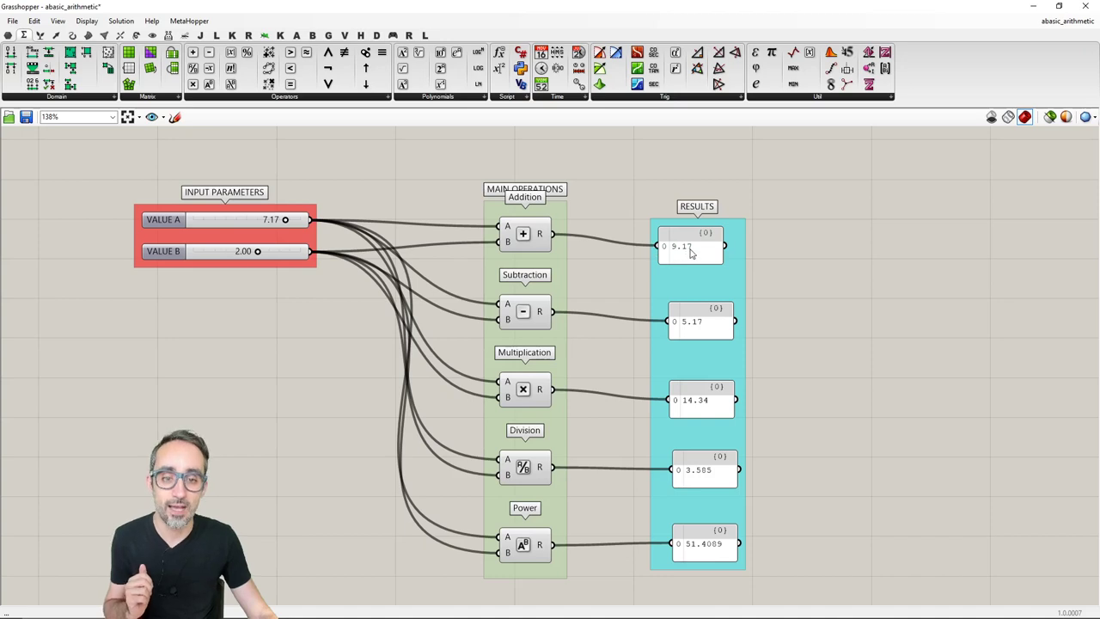
{"action": "left_click_drag", "start_coordinate": [692, 254], "coordinate": [695, 244]}
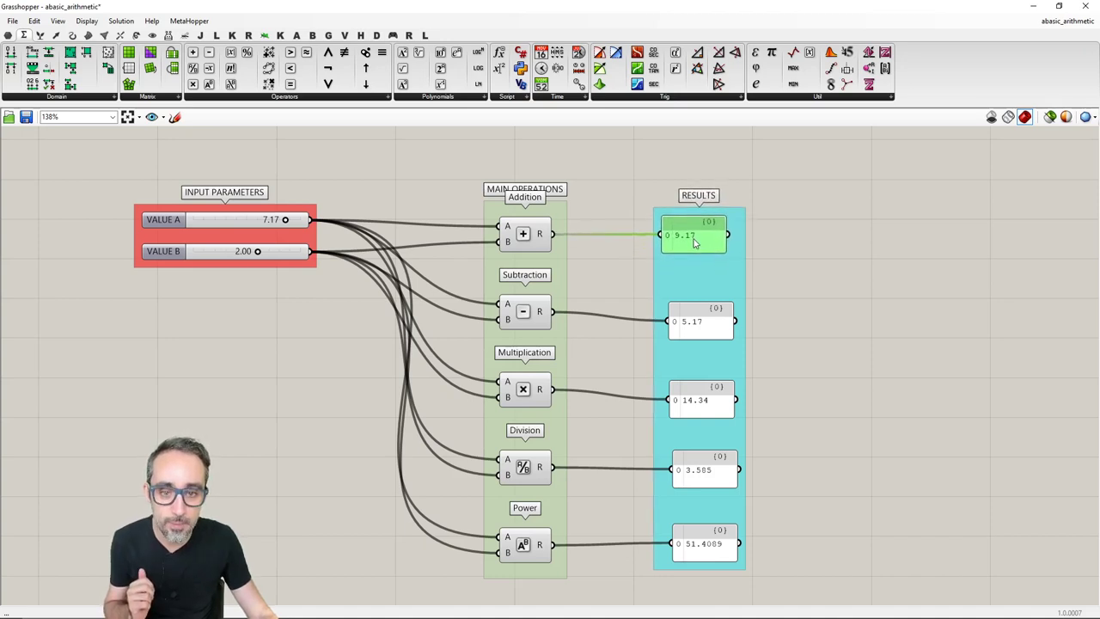
Move the Power result panel level with the Power component so that their connecting wire runs straight.
{"action": "left_click", "coordinate": [617, 253]}
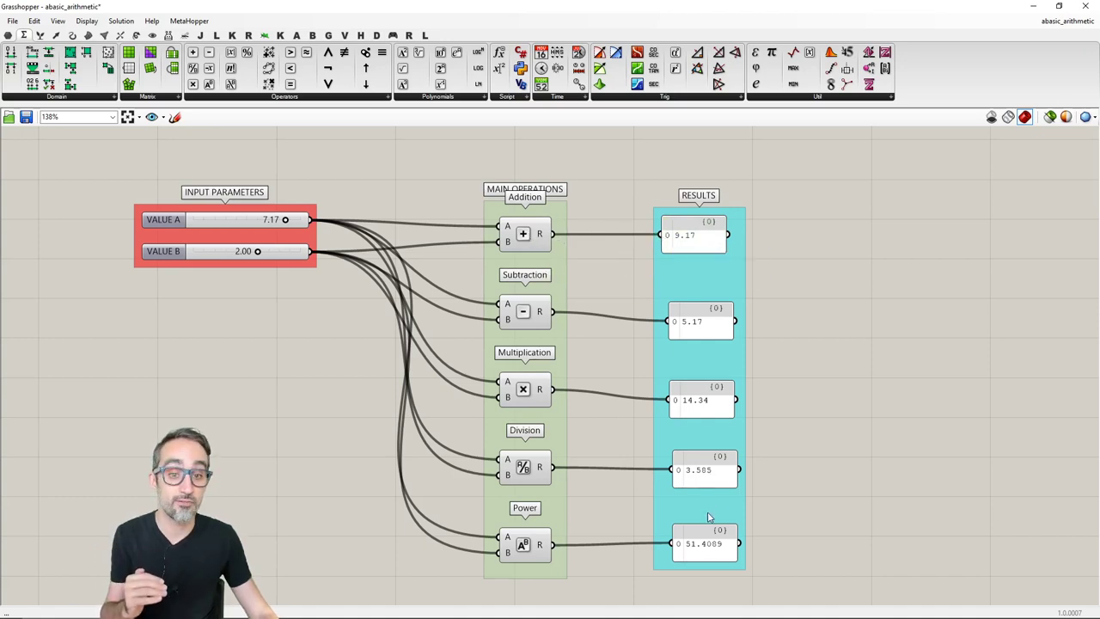
{"action": "mouse_move", "coordinate": [703, 551]}
{"action": "left_mouse_down"}
{"action": "mouse_move", "coordinate": [694, 536]}
{"action": "mouse_move", "coordinate": [693, 552]}
{"action": "left_mouse_up"}
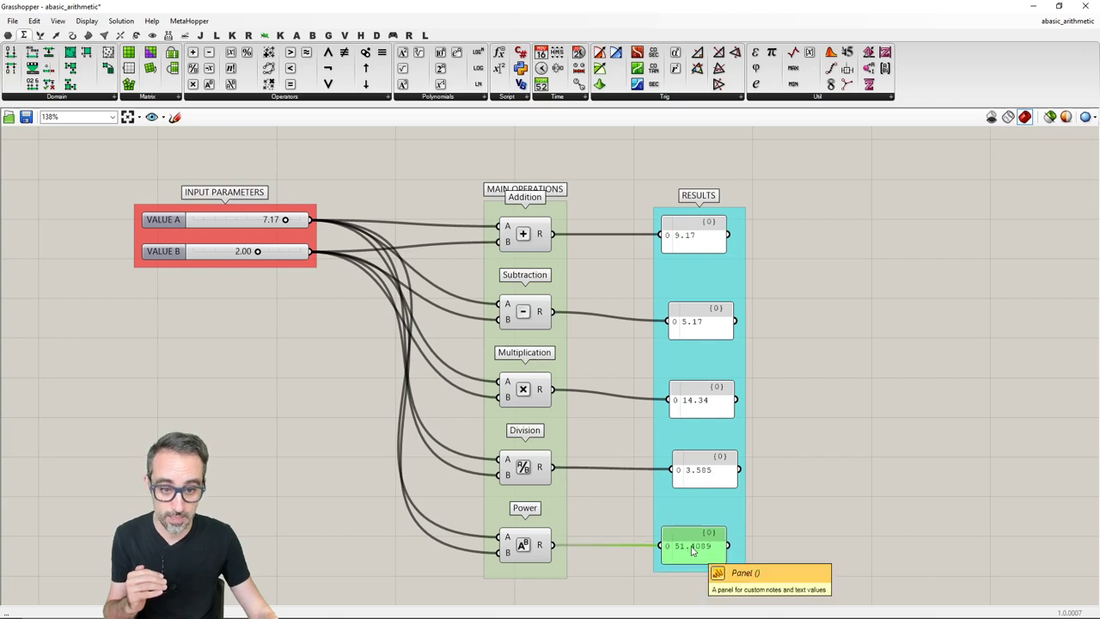
Align the five result panels on a common vertical centre line and distribute them vertically at even spacing.
{"action": "left_click_drag", "start_coordinate": [619, 181], "coordinate": [776, 582]}
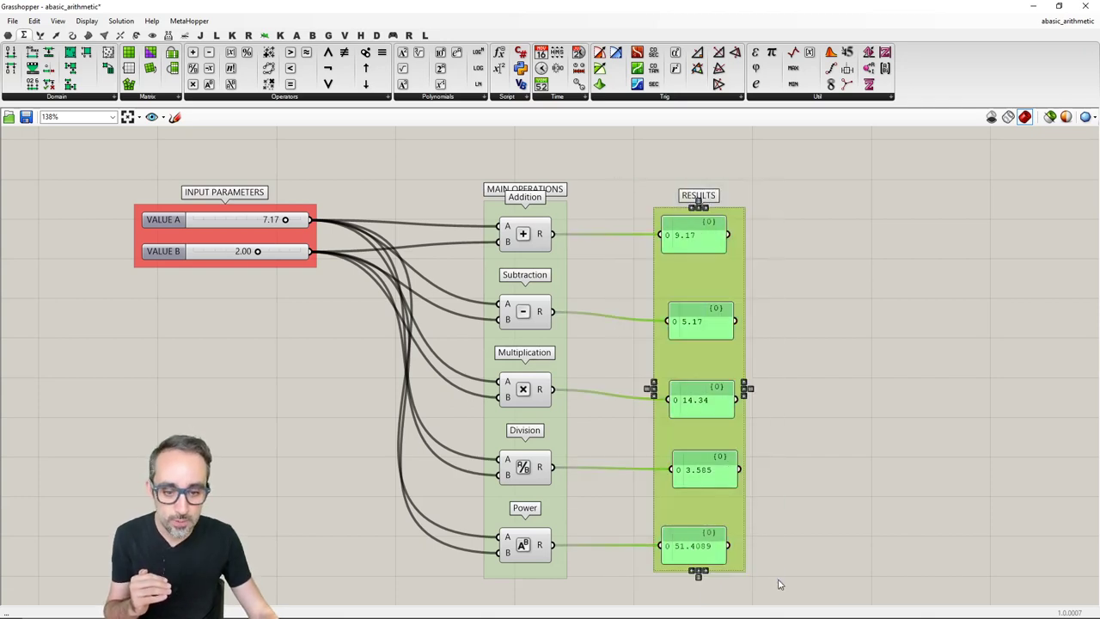
{"action": "left_click", "coordinate": [700, 209]}
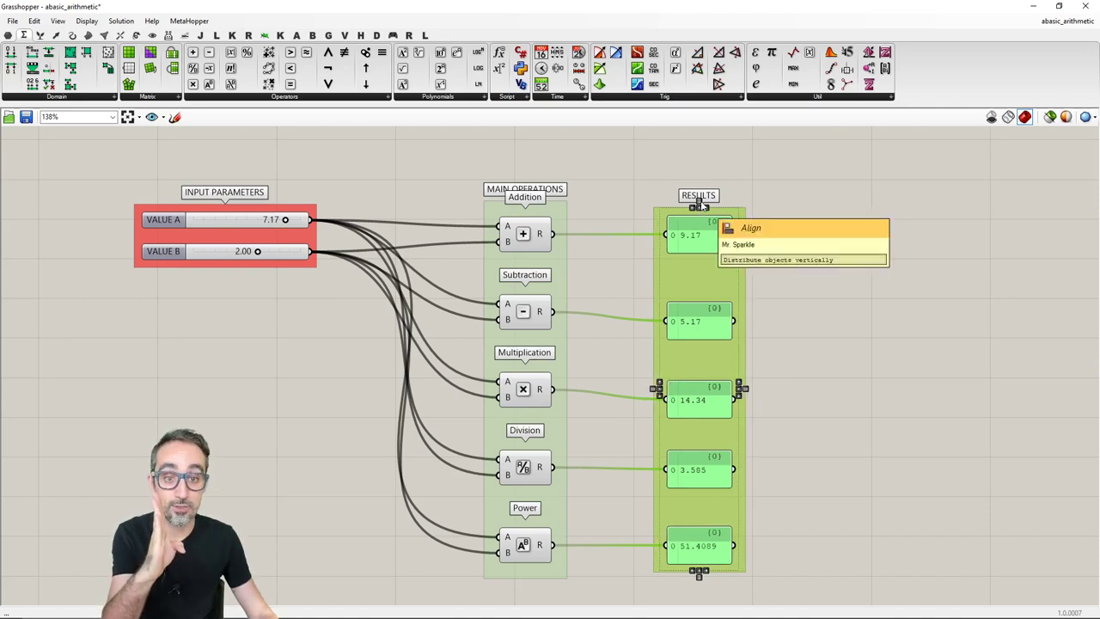
{"action": "left_click", "coordinate": [704, 208]}
{"action": "left_click", "coordinate": [776, 285]}
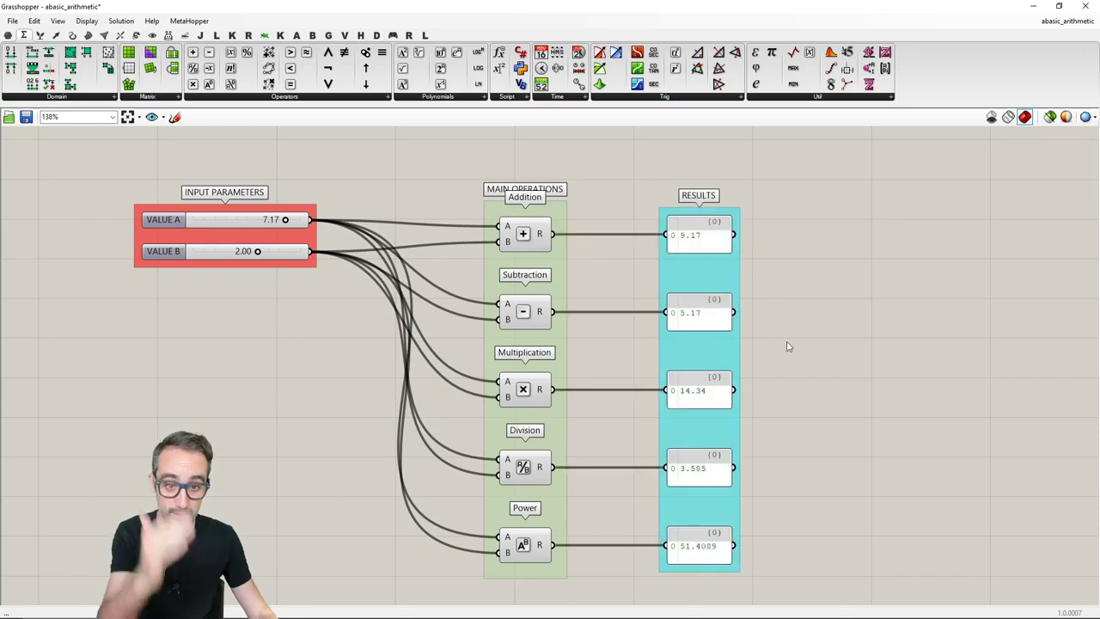
{"action": "mouse_move", "coordinate": [792, 378]}
{"action": "right_mouse_down"}
{"action": "mouse_move", "coordinate": [784, 338]}
{"action": "mouse_move", "coordinate": [782, 379]}
{"action": "right_mouse_up"}
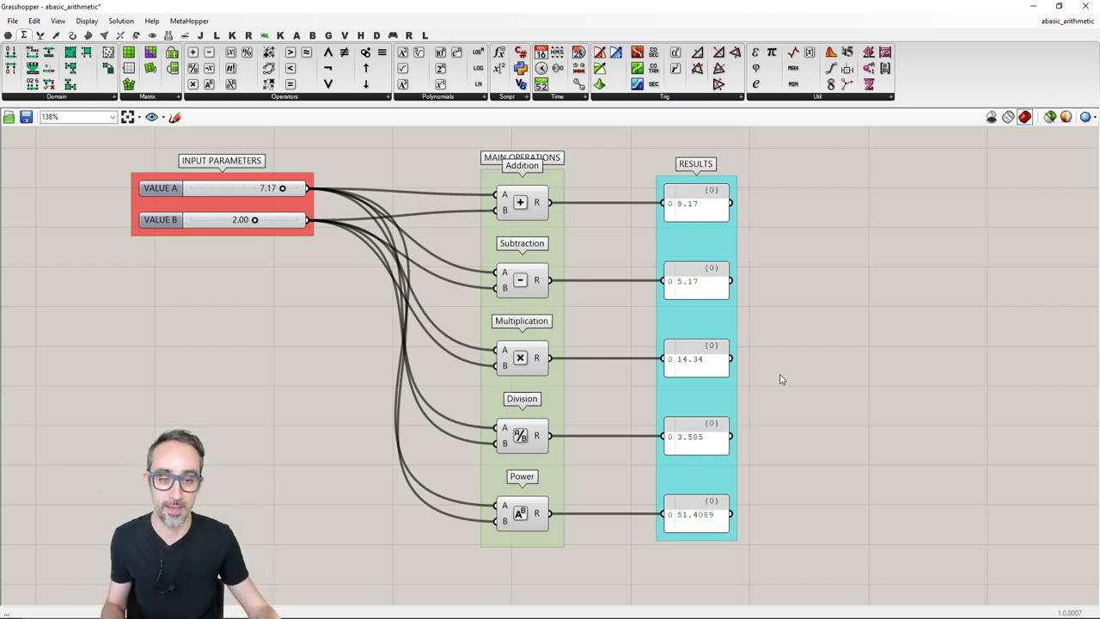
{"action": "scroll", "coordinate": [799, 377], "scroll_direction": "down", "scroll_amount": 3}
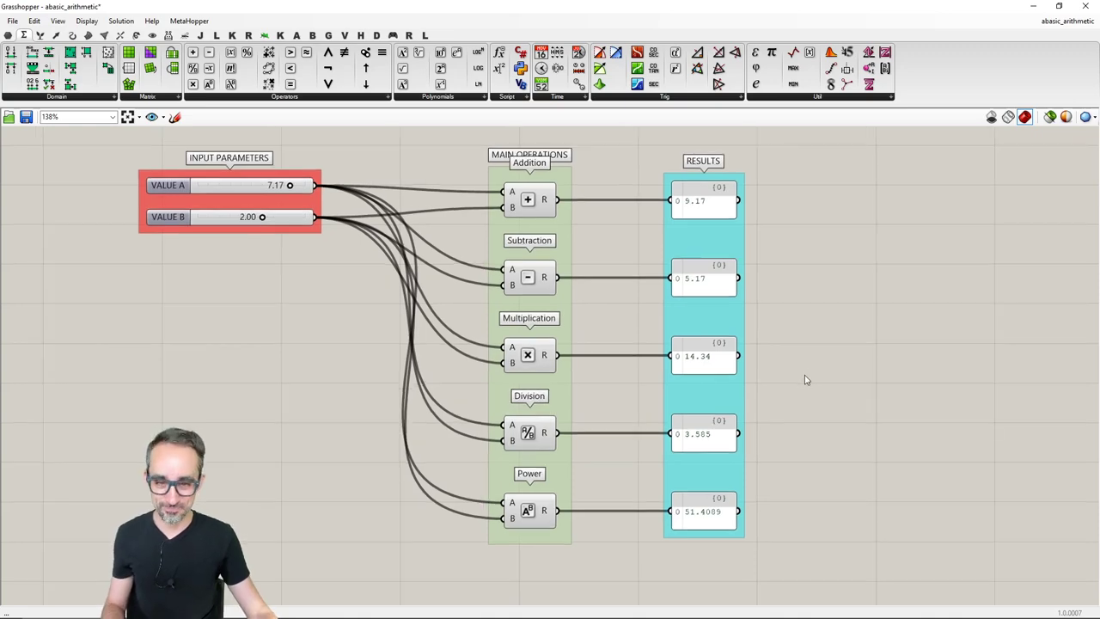
{"action": "scroll", "coordinate": [804, 361], "scroll_direction": "down", "scroll_amount": 2}
{"action": "scroll", "coordinate": [794, 342], "scroll_direction": "up", "scroll_amount": 2}
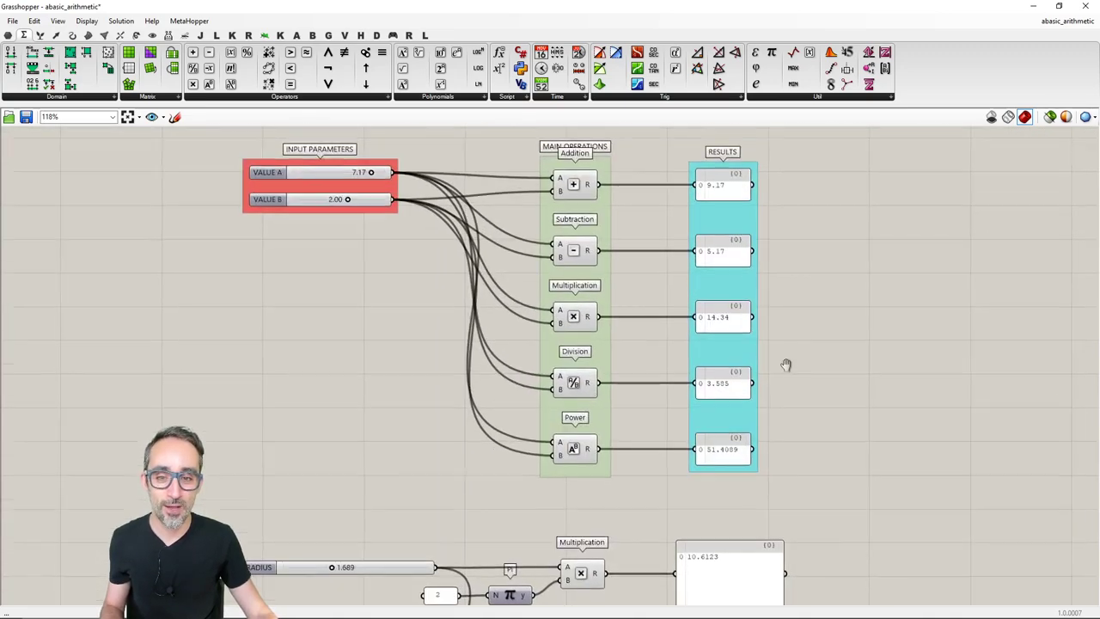
{"action": "scroll", "coordinate": [773, 387], "scroll_direction": "up", "scroll_amount": 3}
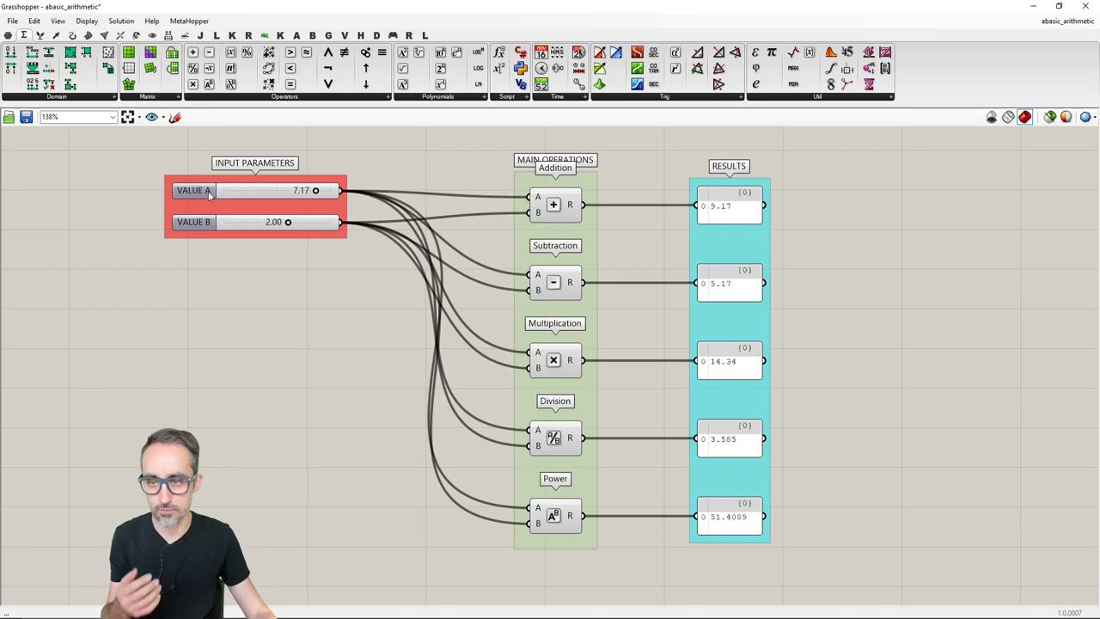
Name the result panel of the Addition component ADDITION.
{"action": "right_click", "coordinate": [750, 201]}
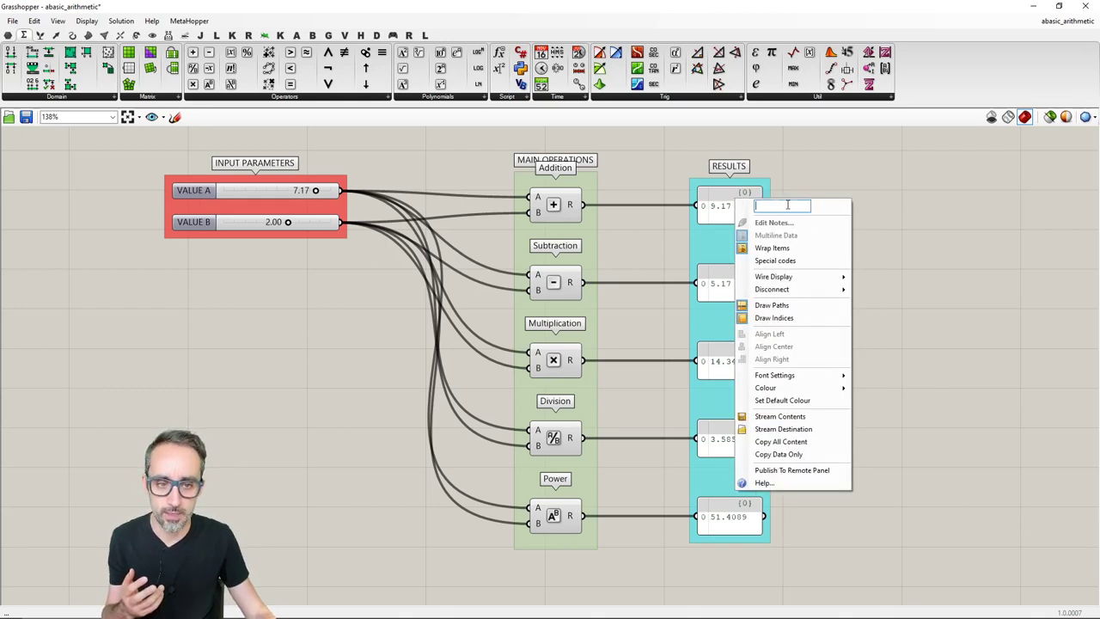
{"action": "type", "text": "a"}
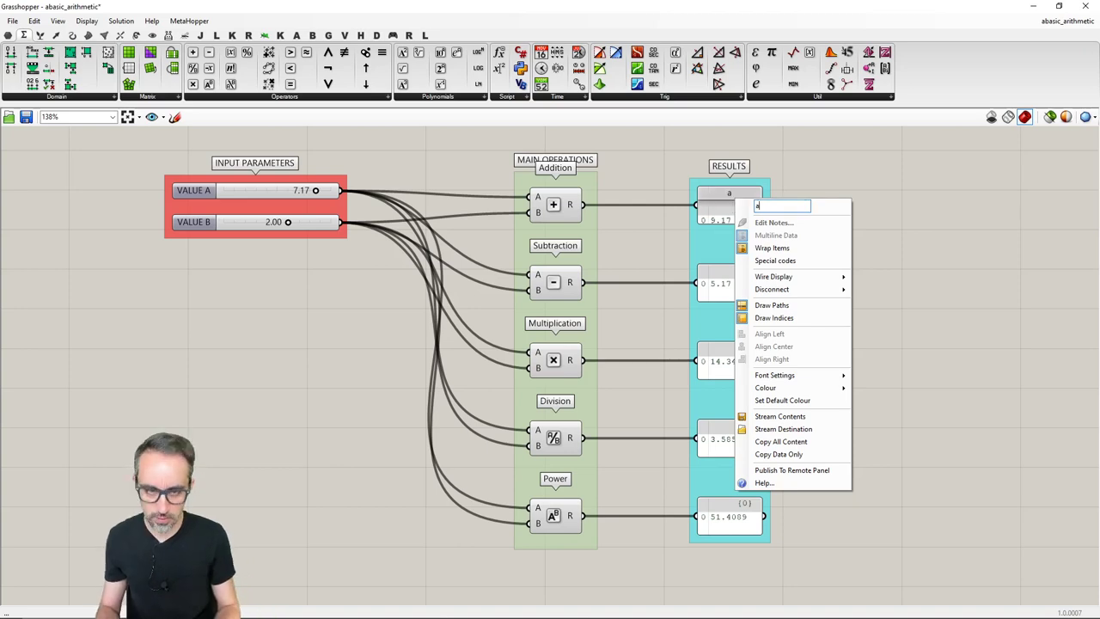
{"action": "type", "text": "ddi"}
{"action": "key", "text": "BackSpace"}
{"action": "key", "text": "BackSpace"}
{"action": "key", "text": "BackSpace"}
{"action": "key", "text": "BackSpace"}
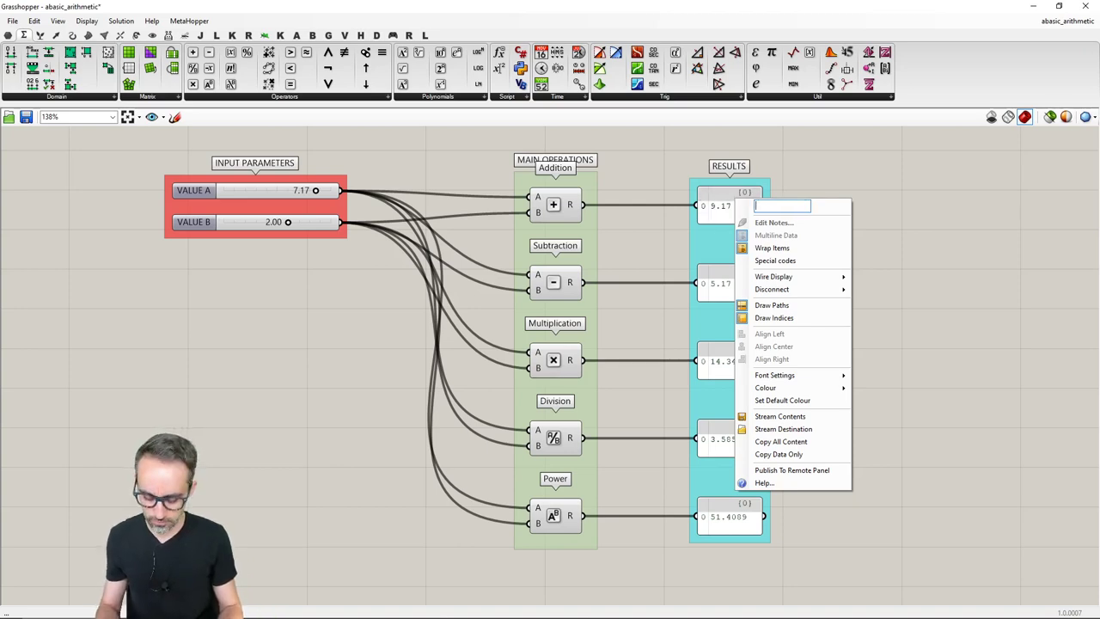
{"action": "type", "text": "ADDITION"}
{"action": "key", "text": "Return"}
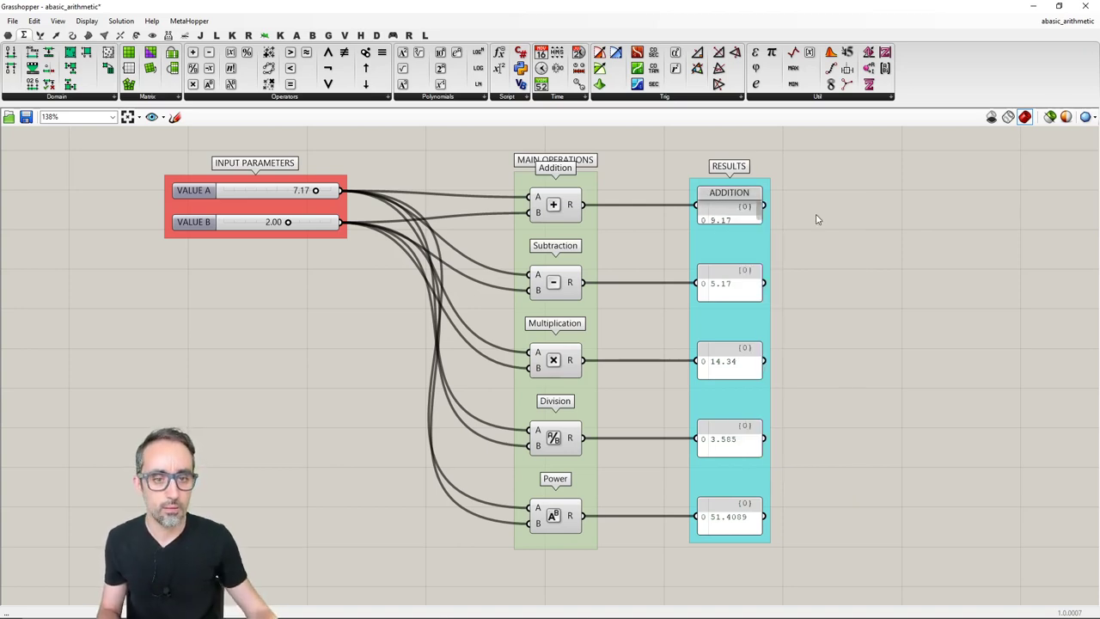
Name the result panel of the Subtraction component SUBTRACTTION.
{"action": "right_click", "coordinate": [742, 292]}
{"action": "type", "text": "SUBTRACT"}
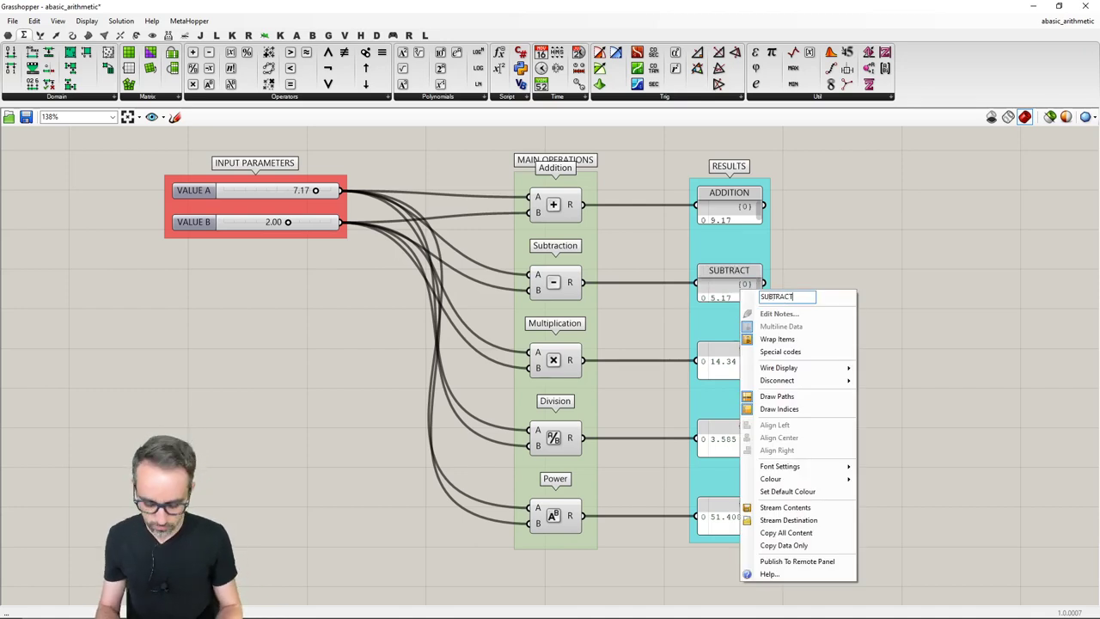
{"action": "type", "text": "TION"}
{"action": "key", "text": "Return"}
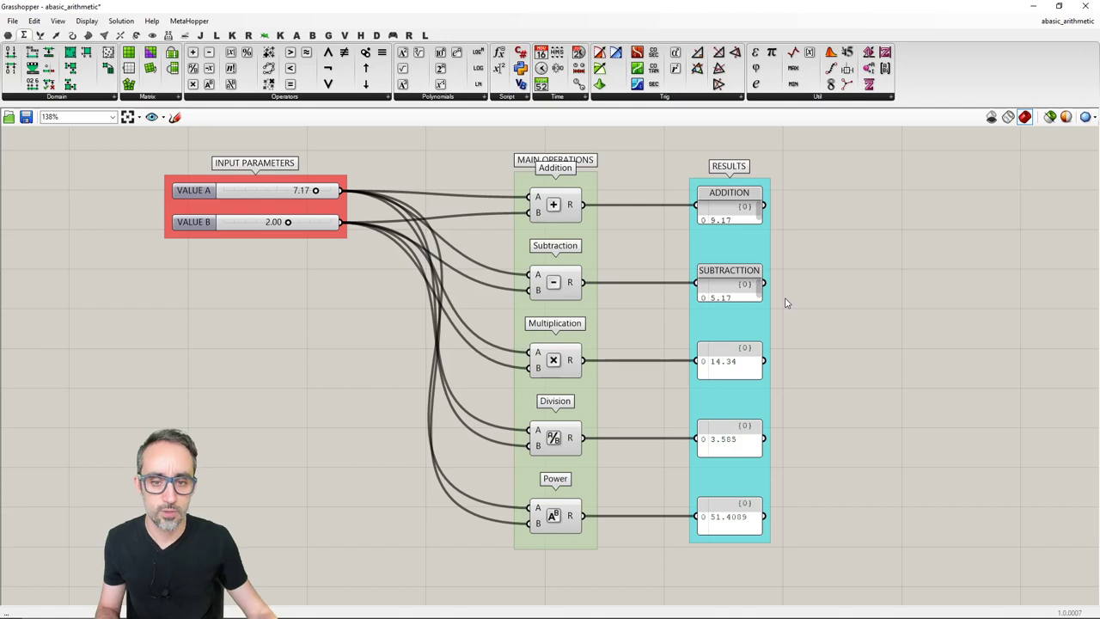
Name the result panel of the Multiplication component MULTIPLICATION.
{"action": "right_click", "coordinate": [737, 359]}
{"action": "type", "text": "MULTIPLICATION"}
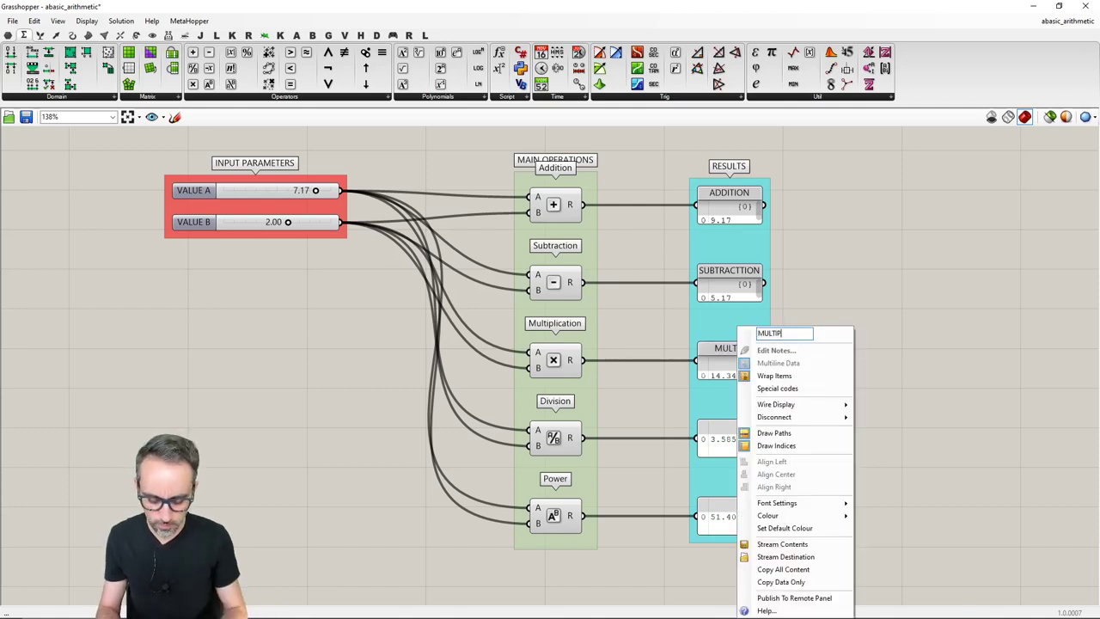
{"action": "key", "text": "Return"}
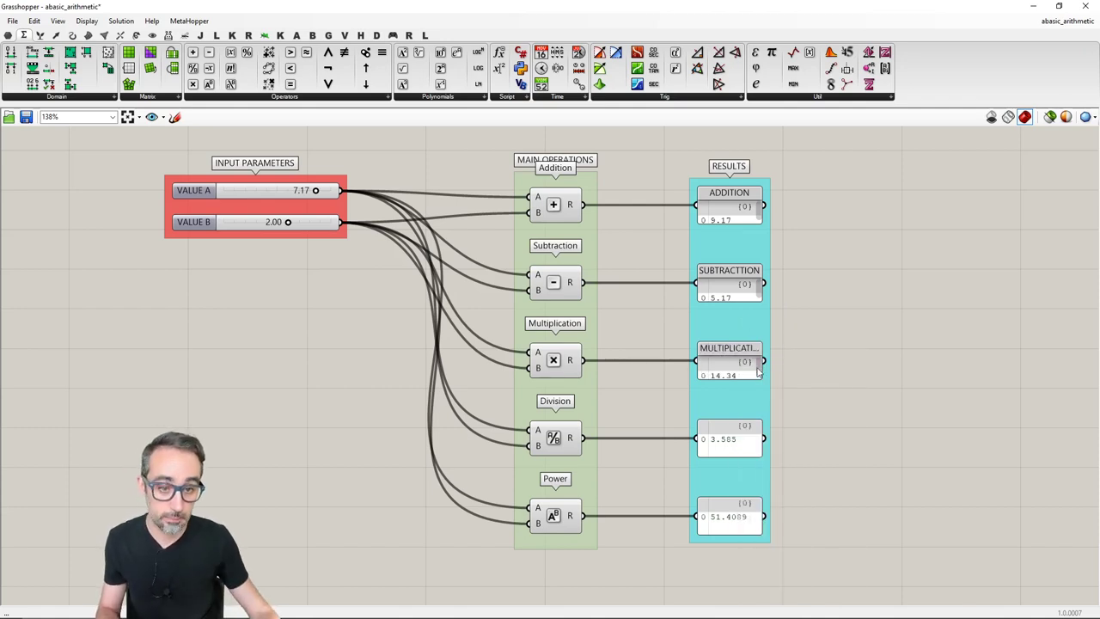
Make the addition, subtraction and multiplication result panels slightly taller so that their values fit below the names.
{"action": "left_click_drag", "start_coordinate": [752, 224], "coordinate": [752, 227]}
{"action": "left_click_drag", "start_coordinate": [752, 300], "coordinate": [752, 307]}
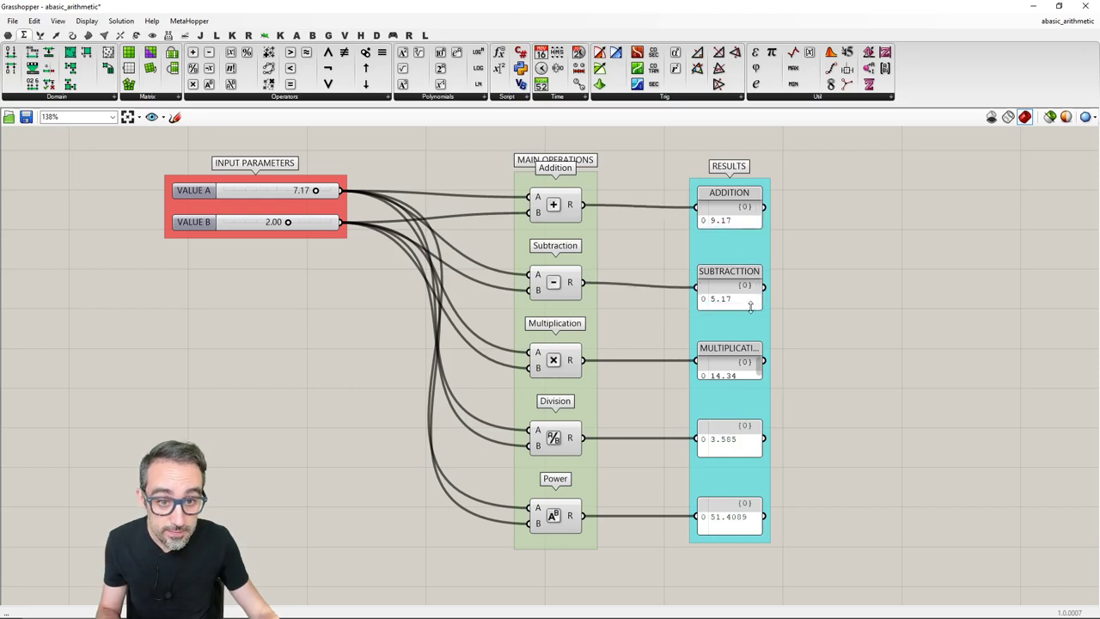
{"action": "left_click_drag", "start_coordinate": [746, 379], "coordinate": [745, 389]}
Name the result panel of the Division component DIVISION.
{"action": "right_click", "coordinate": [731, 382]}
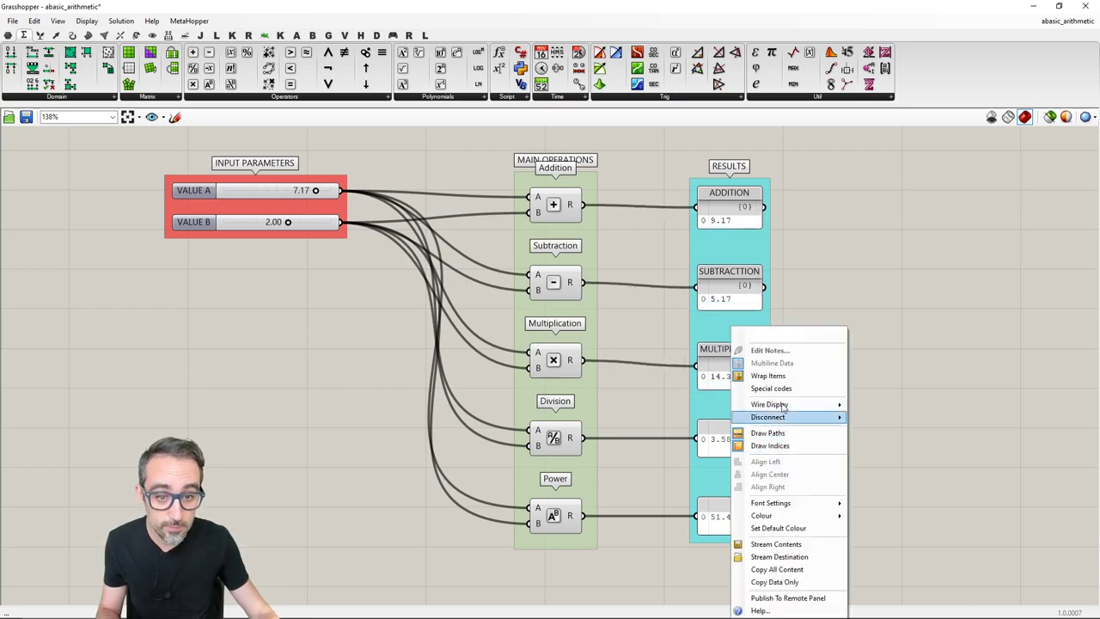
{"action": "type", "text": "DVISI"}
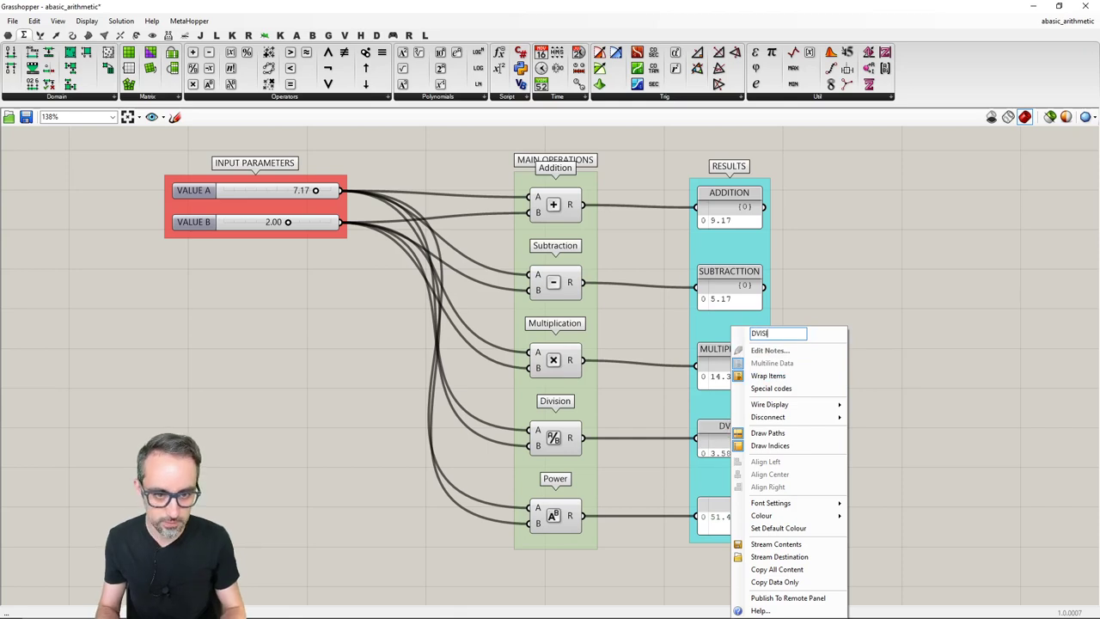
{"action": "key", "text": "BackSpace"}
{"action": "key", "text": "BackSpace"}
{"action": "key", "text": "BackSpace"}
{"action": "key", "text": "BackSpace"}
{"action": "type", "text": "IVISION"}
{"action": "key", "text": "Return"}
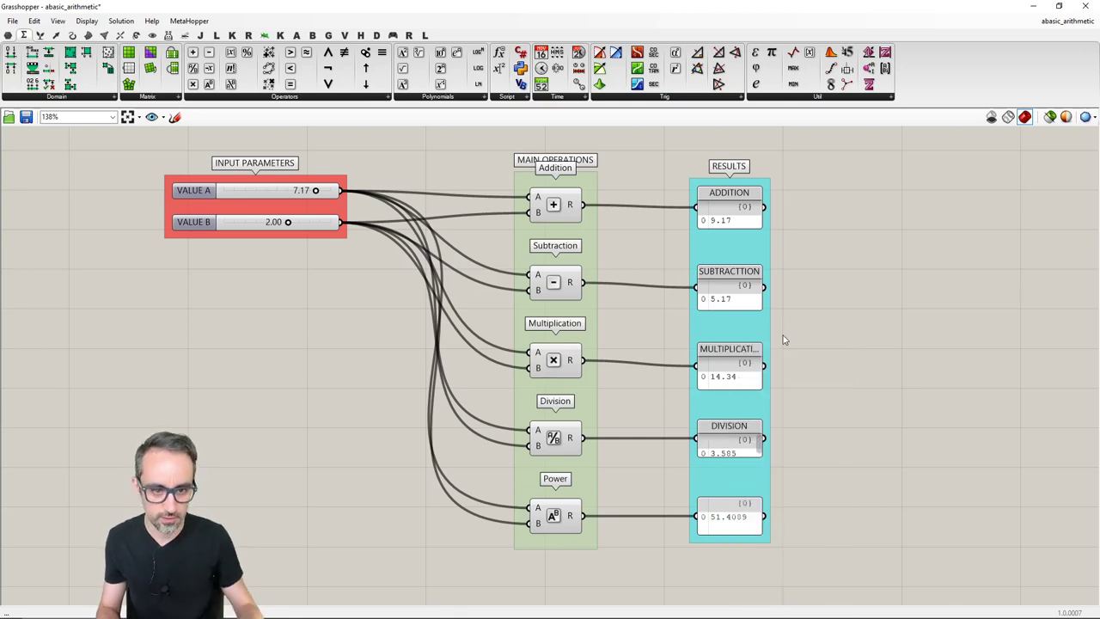
Name the result panel of the Power component POWER.
{"action": "right_click", "coordinate": [732, 518]}
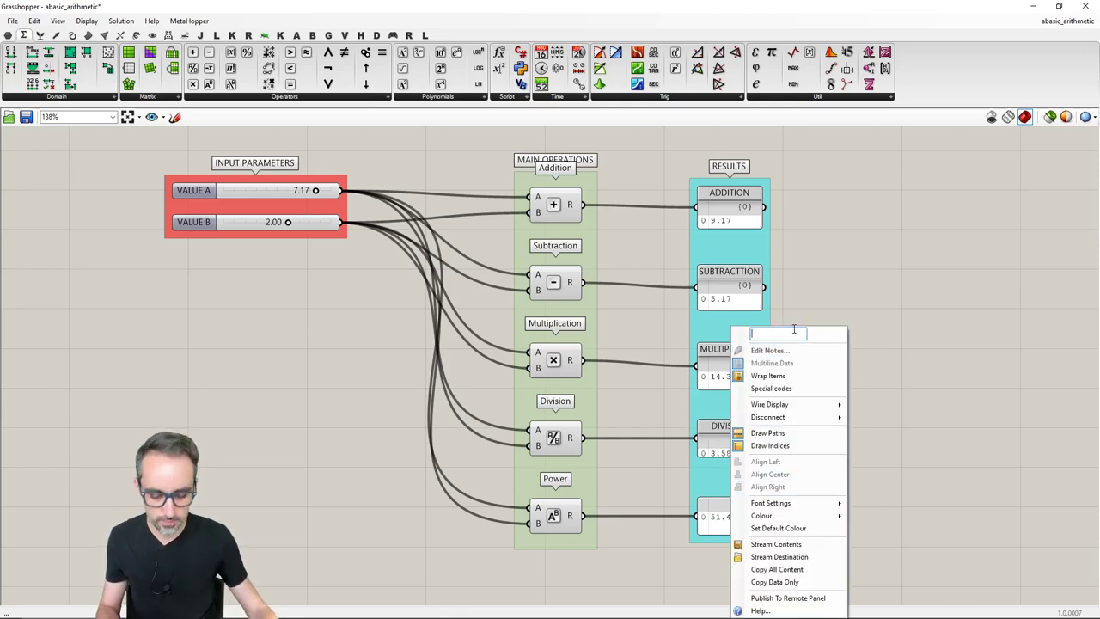
{"action": "type", "text": "POWER"}
{"action": "key", "text": "Return"}
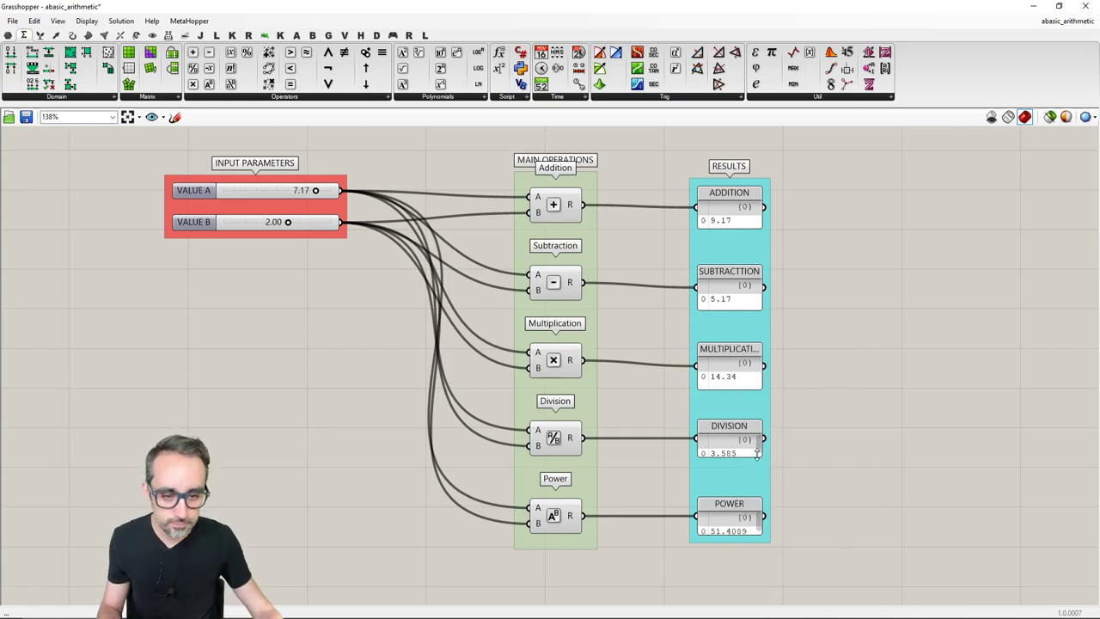
Make the DIVISION and POWER panels slightly taller, and level the ADDITION and POWER panels with their operator components.
{"action": "left_click_drag", "start_coordinate": [759, 456], "coordinate": [759, 467]}
{"action": "mouse_move", "coordinate": [747, 532]}
{"action": "left_mouse_down"}
{"action": "mouse_move", "coordinate": [748, 542]}
{"action": "mouse_move", "coordinate": [731, 524]}
{"action": "left_mouse_up"}
{"action": "left_click_drag", "start_coordinate": [733, 210], "coordinate": [732, 207]}
{"action": "left_click", "coordinate": [640, 177]}
Distribute the five named result panels vertically at even spacing in the RESULTS group.
{"action": "left_click_drag", "start_coordinate": [600, 127], "coordinate": [806, 559]}
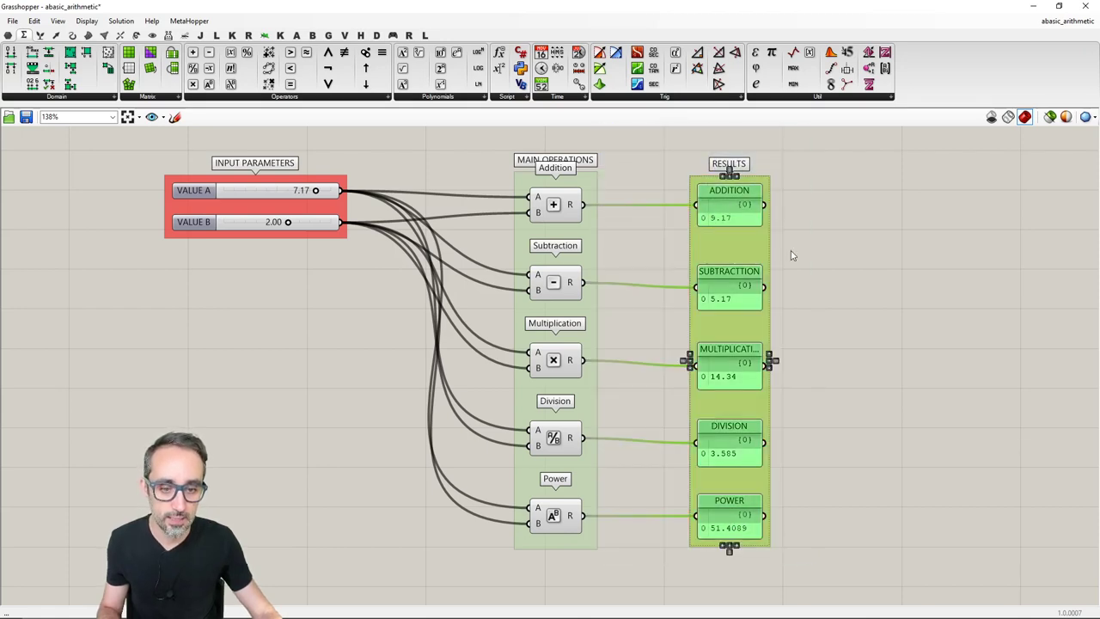
{"action": "left_click", "coordinate": [730, 173]}
{"action": "left_click", "coordinate": [826, 247]}
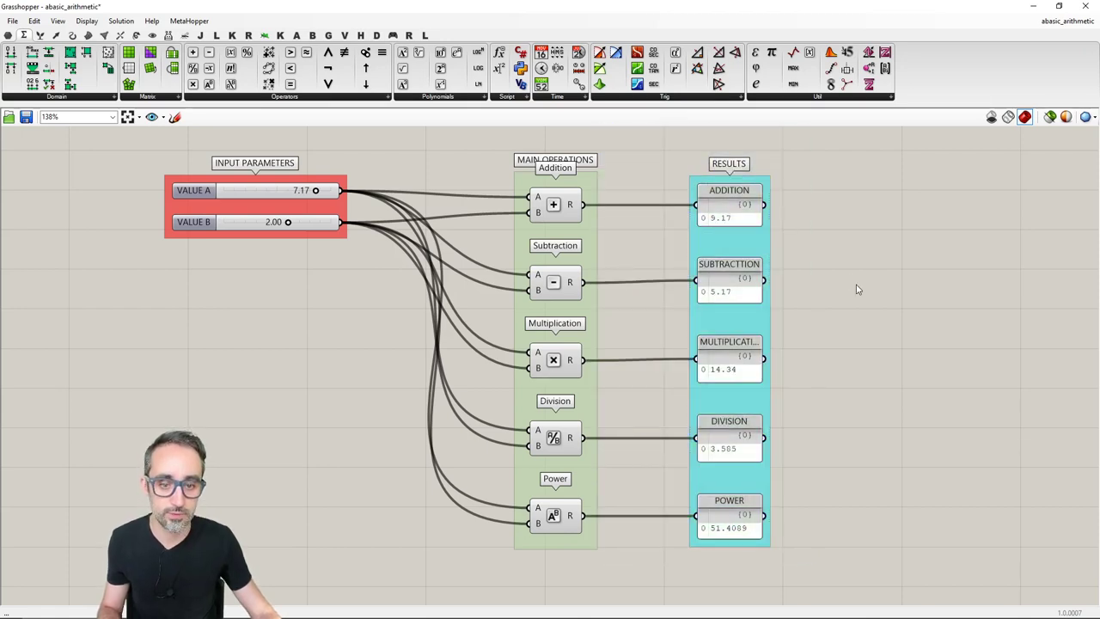
Nudge the subtraction and multiplication result panels down, level with their operator components, so that their wires run straight.
{"action": "left_click_drag", "start_coordinate": [735, 289], "coordinate": [735, 292]}
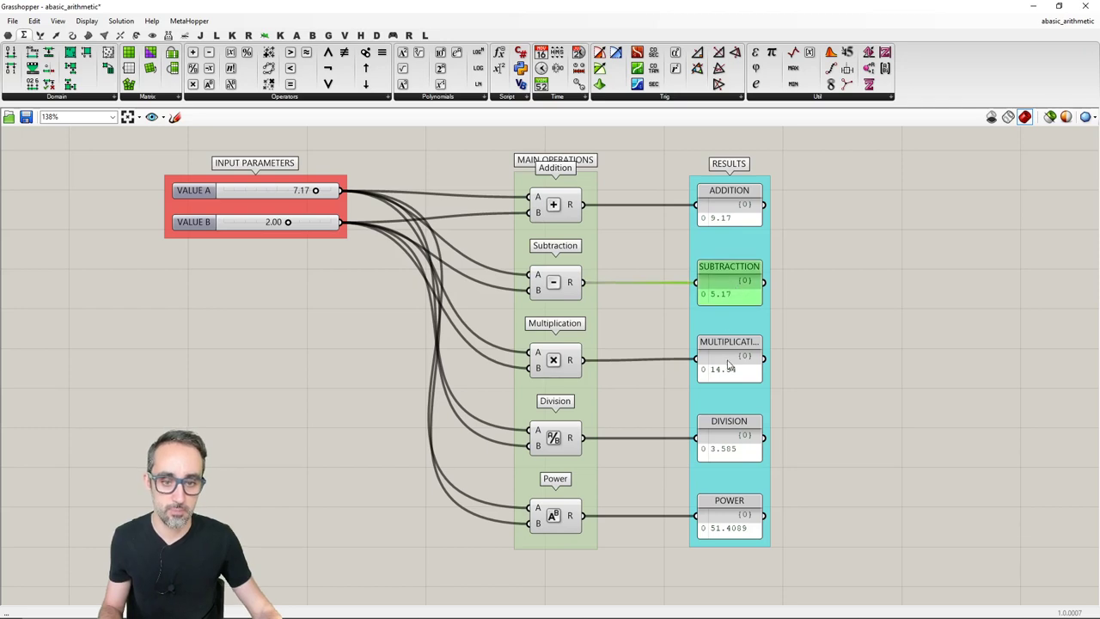
{"action": "left_click_drag", "start_coordinate": [730, 364], "coordinate": [730, 365]}
{"action": "left_click", "coordinate": [911, 398]}
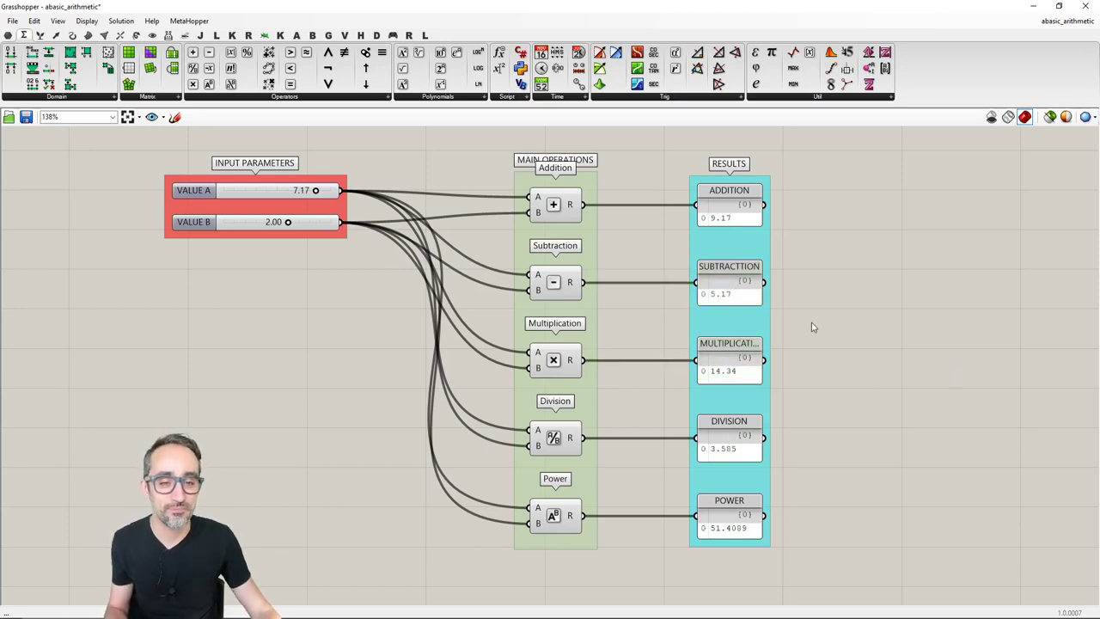
Move the RADIUS slider left, away from the circle calculation components, and level with the upper Multiplication component's A input.
{"action": "mouse_move", "coordinate": [813, 324]}
{"action": "right_mouse_down"}
{"action": "mouse_move", "coordinate": [828, 310]}
{"action": "mouse_move", "coordinate": [831, 324]}
{"action": "right_mouse_up"}
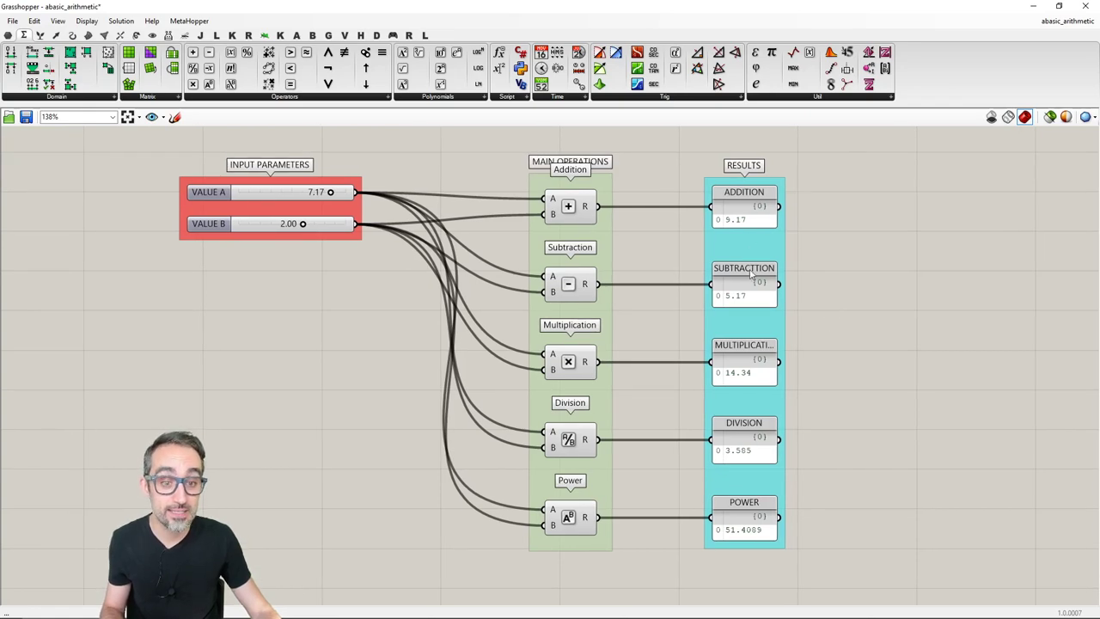
{"action": "right_click_drag", "start_coordinate": [851, 417], "coordinate": [854, 313]}
{"action": "scroll", "coordinate": [864, 420], "scroll_direction": "down", "scroll_amount": 2}
{"action": "scroll", "coordinate": [699, 357], "scroll_direction": "up", "scroll_amount": 2}
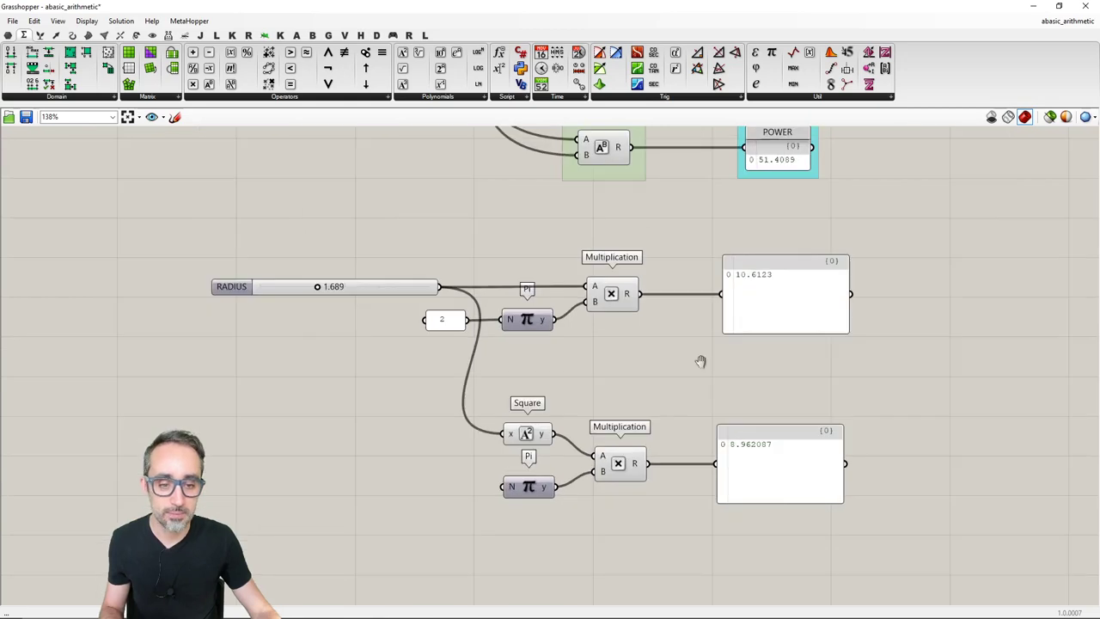
{"action": "left_click", "coordinate": [301, 255]}
{"action": "left_click_drag", "start_coordinate": [301, 255], "coordinate": [255, 257]}
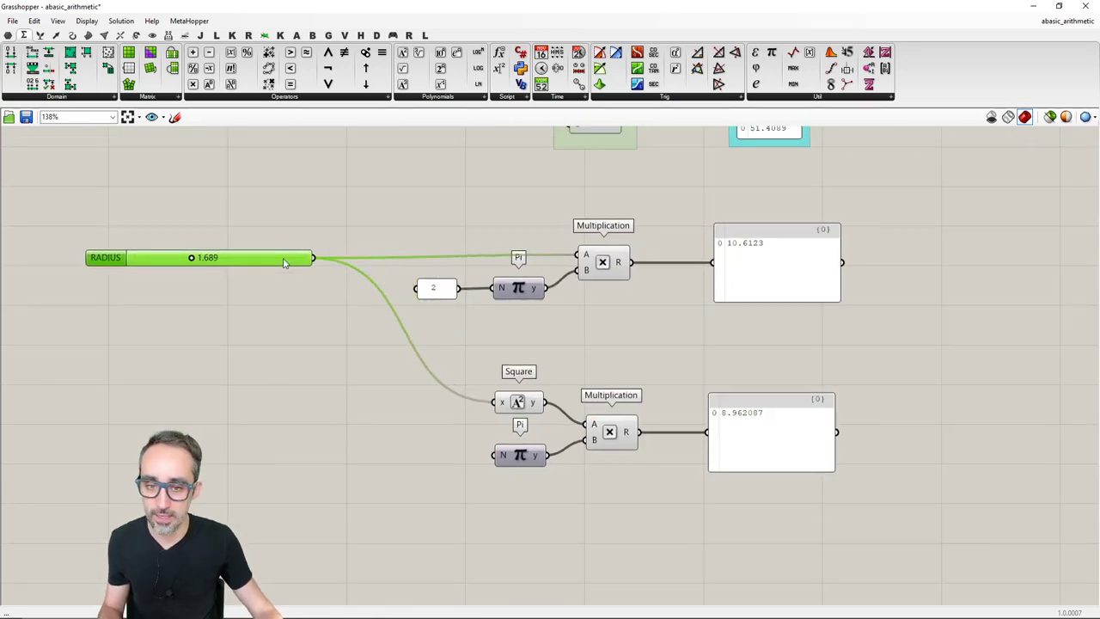
Put the RADIUS slider in its own group and name the group INPIT PARAMETERS.
{"action": "key", "text": "ctrl+g"}
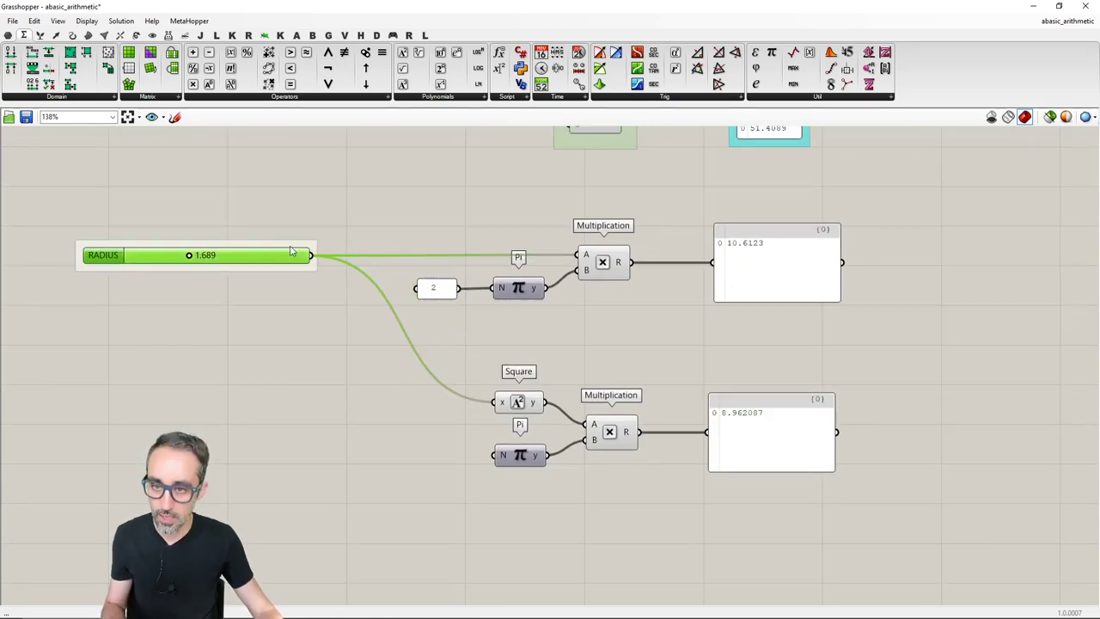
{"action": "right_click", "coordinate": [293, 250]}
{"action": "type", "text": "INPIT PARAMETERS"}
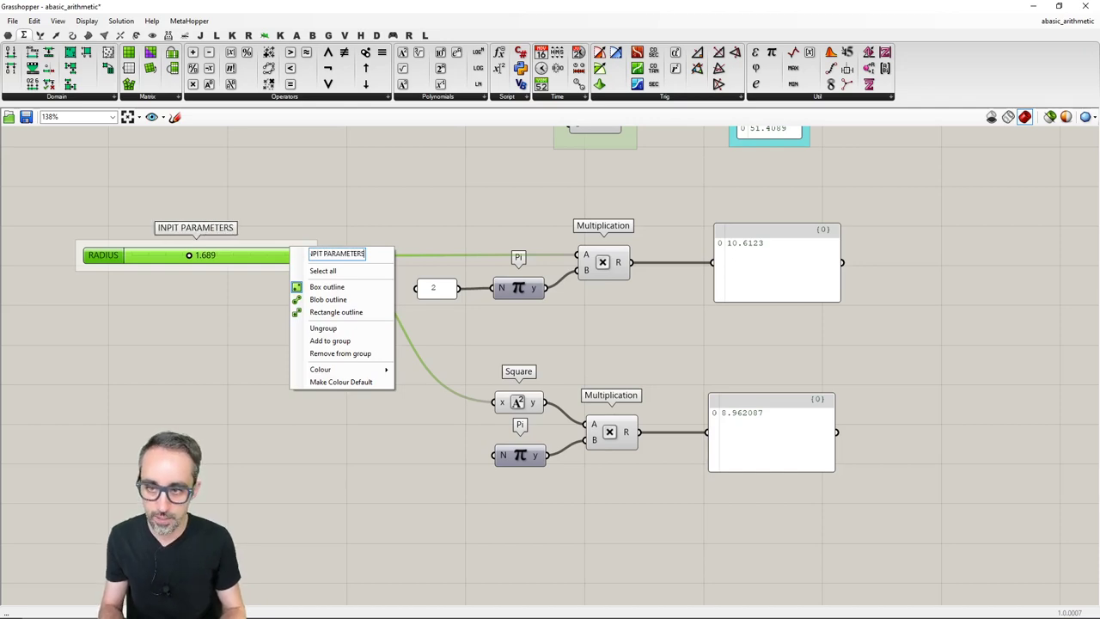
{"action": "key", "text": "Return"}
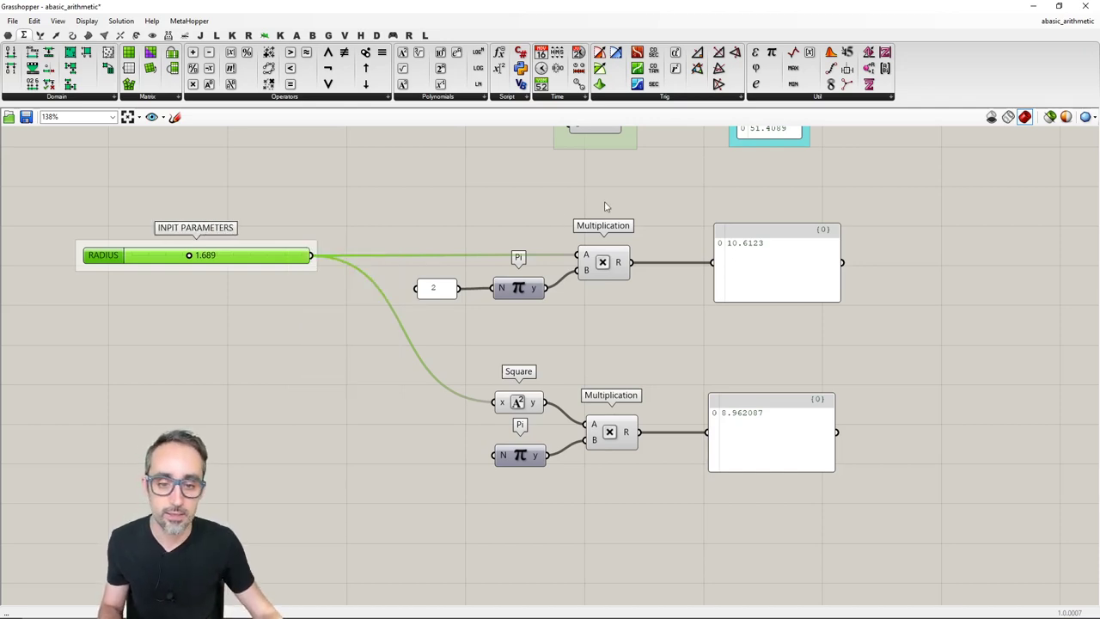
Align the two Multiplication components of the circle calculations on a common vertical centre line.
{"action": "left_click_drag", "start_coordinate": [604, 205], "coordinate": [564, 458]}
{"action": "left_click", "coordinate": [606, 240]}
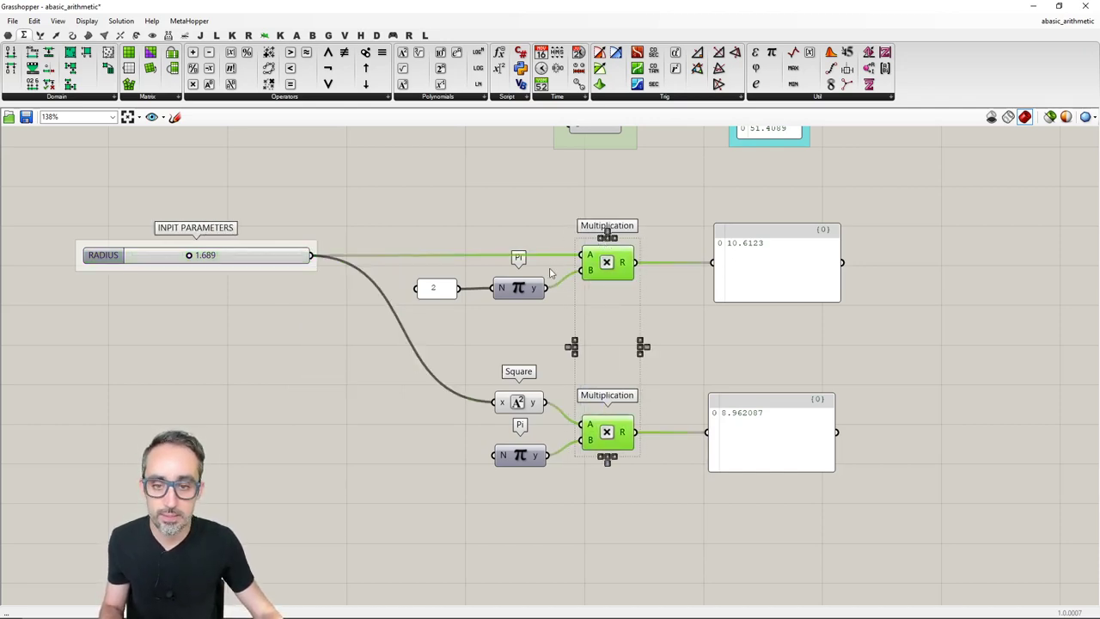
Group the 2 panel, Pi, upper Multiplication and their result panel, and name the group CIRCLE LENGTH.
{"action": "left_click", "coordinate": [441, 288]}
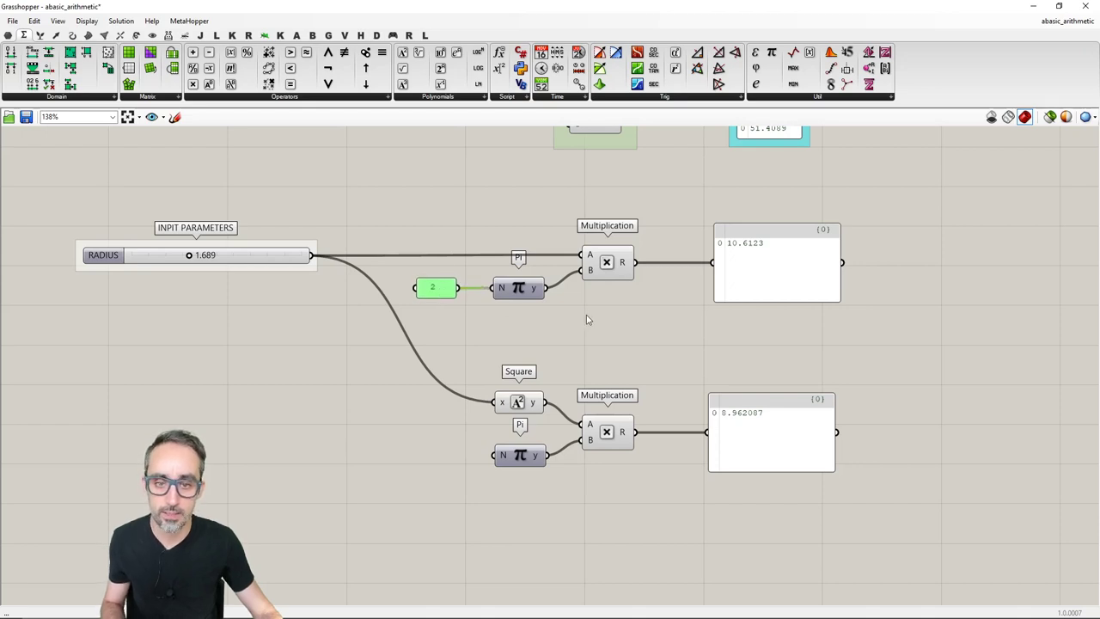
{"action": "left_click_drag", "start_coordinate": [806, 353], "coordinate": [434, 233]}
{"action": "key", "text": "ctrl+g"}
{"action": "right_click", "coordinate": [631, 240]}
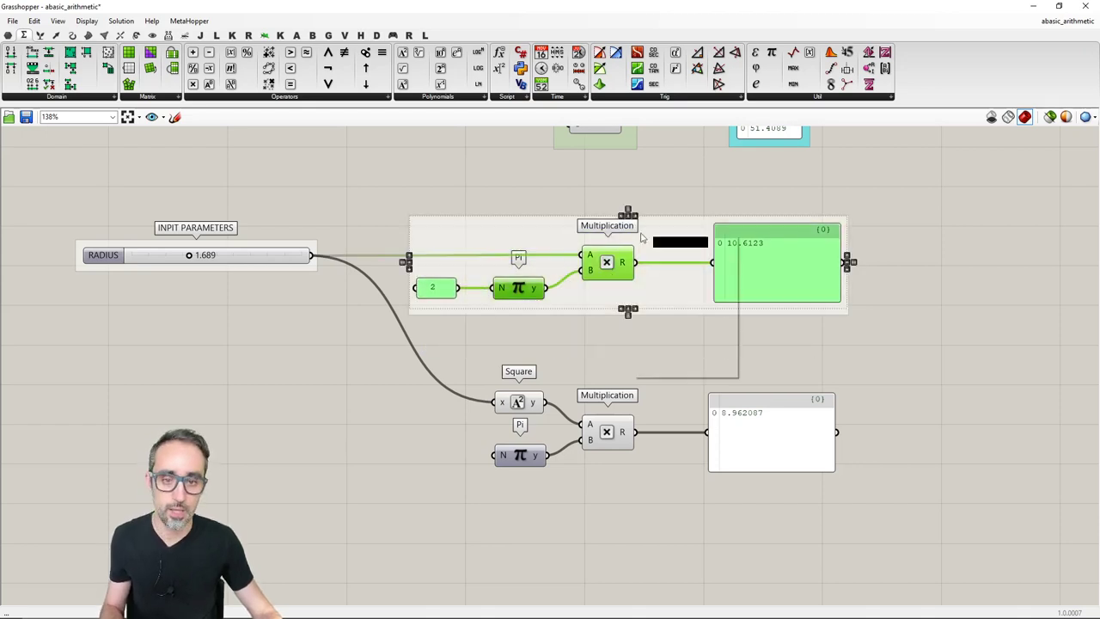
{"action": "type", "text": "C"}
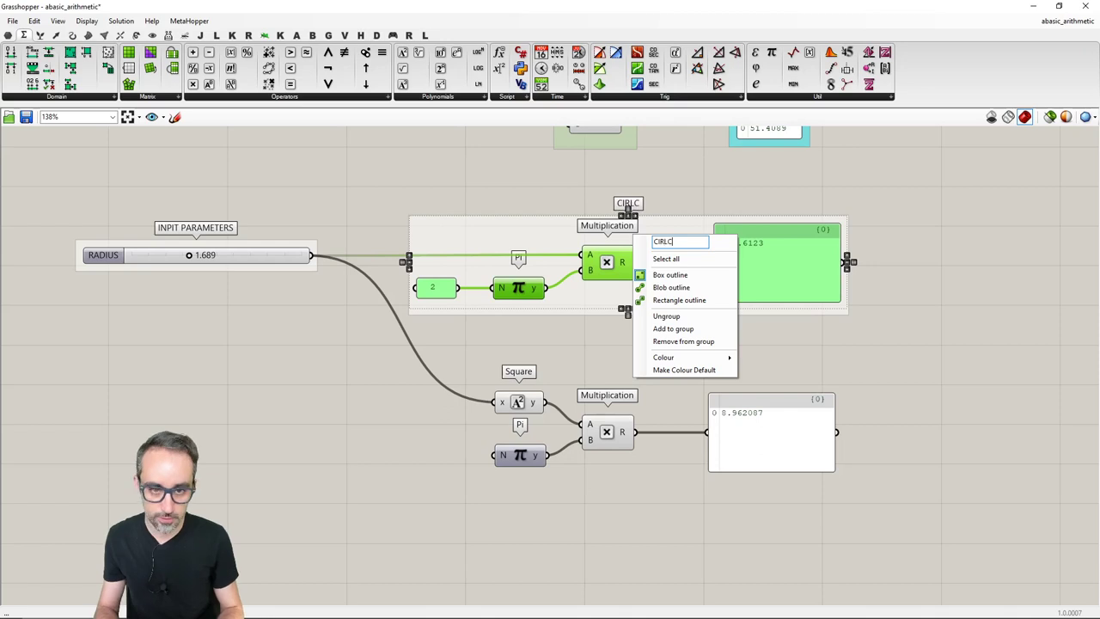
{"action": "type", "text": "IRCLE LENGTH"}
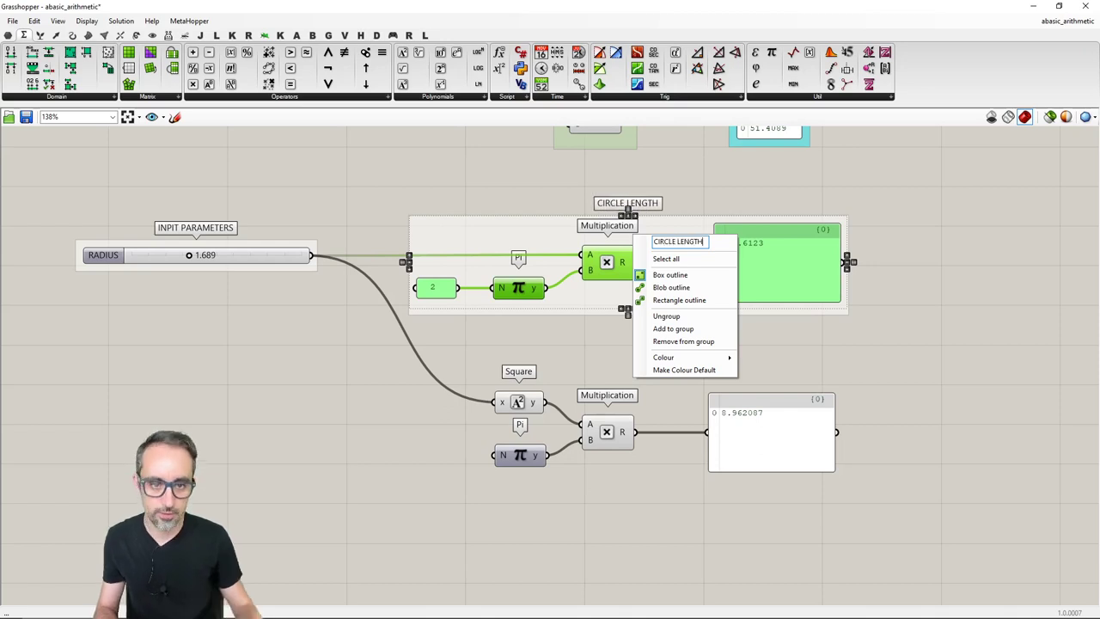
{"action": "left_click", "coordinate": [862, 333]}
Group the Square, lower Pi and Multiplication components with their result panel, and name the group CIRCLE AREA.
{"action": "left_click_drag", "start_coordinate": [865, 356], "coordinate": [465, 523]}
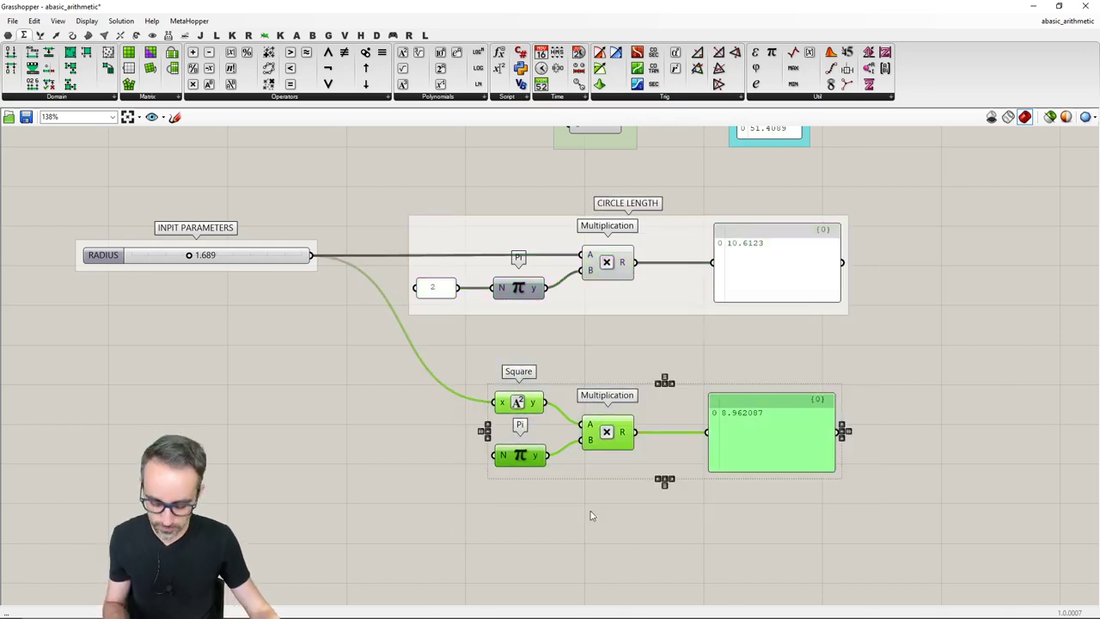
{"action": "key", "text": "ctrl+g"}
{"action": "right_click", "coordinate": [671, 407]}
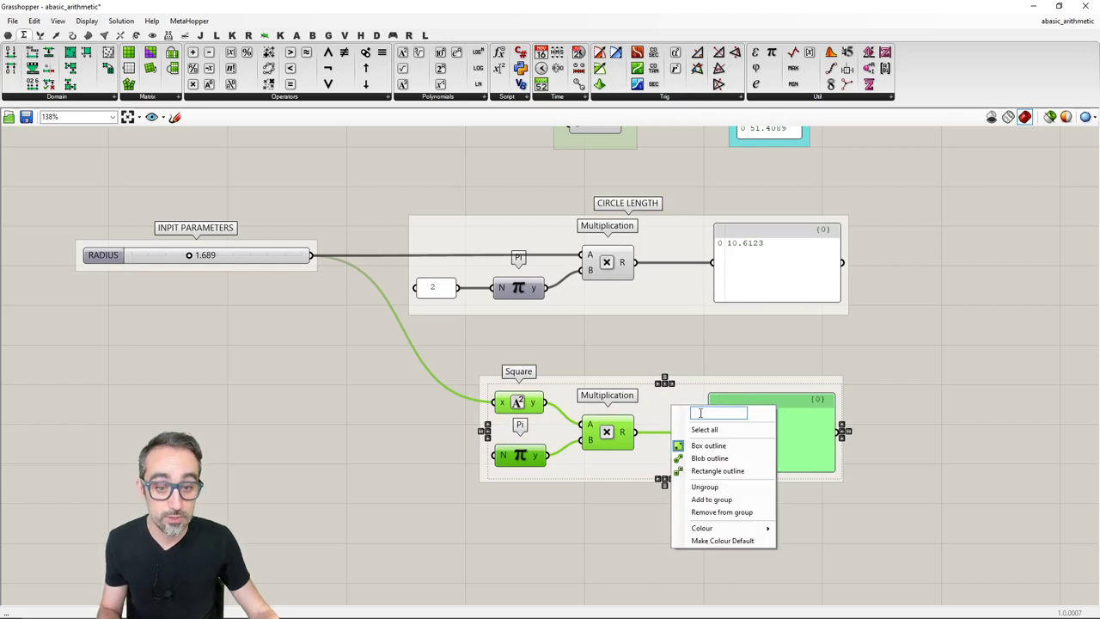
{"action": "type", "text": "CIR"}
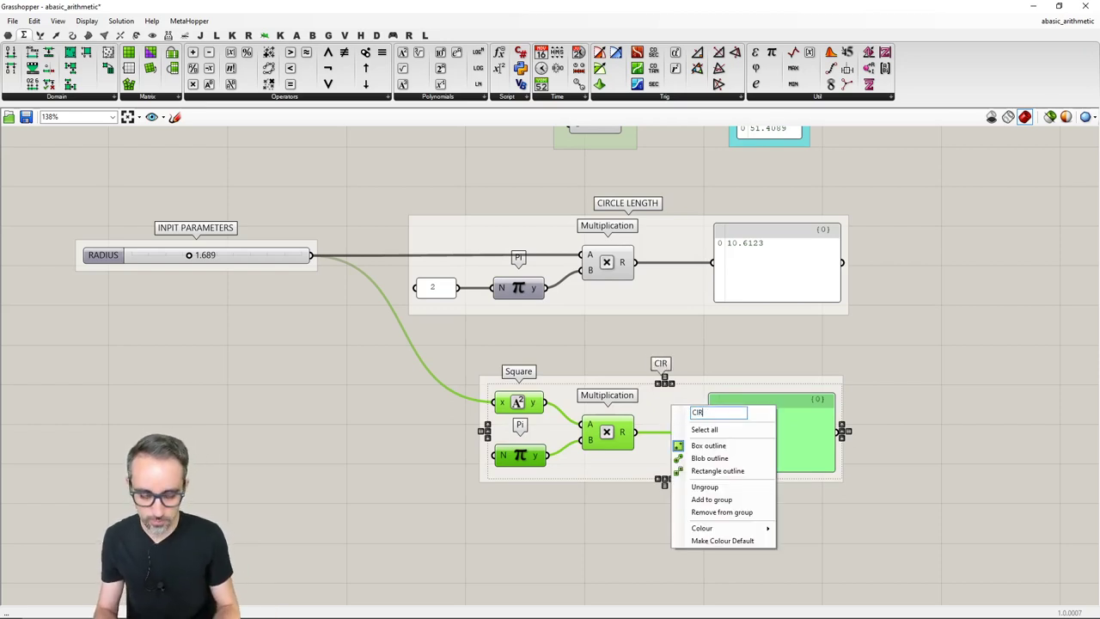
{"action": "type", "text": "CLE AREA"}
{"action": "key", "text": "Return"}
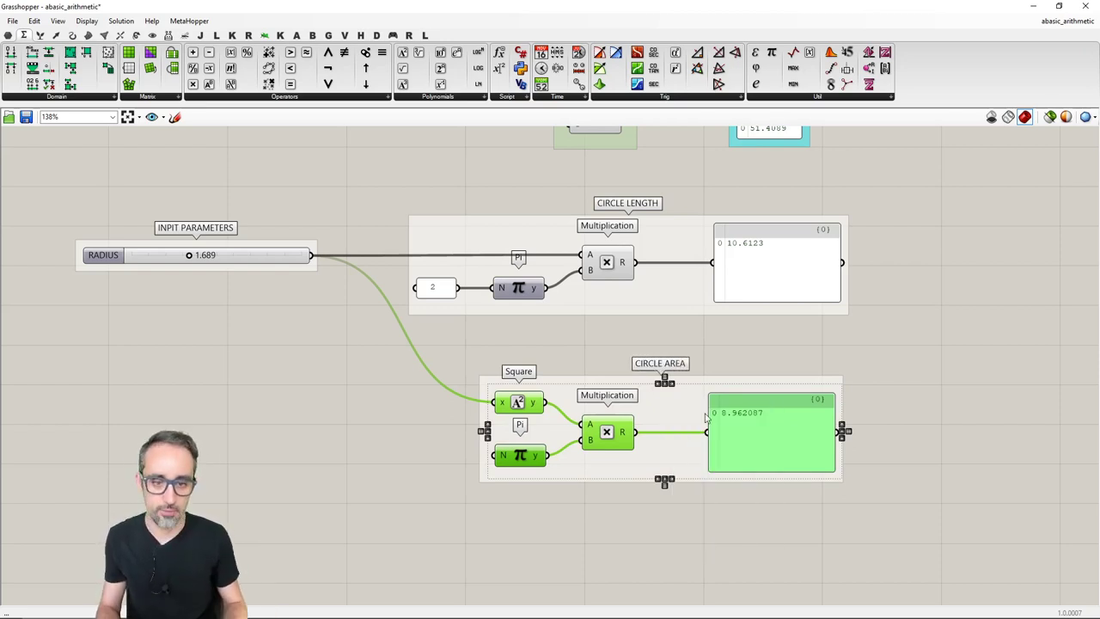
{"action": "left_click", "coordinate": [730, 363]}
Move the CIRCLE LENGTH and CIRCLE AREA groups further right, away from the RADIUS slider.
{"action": "right_click_drag", "start_coordinate": [730, 364], "coordinate": [695, 371]}
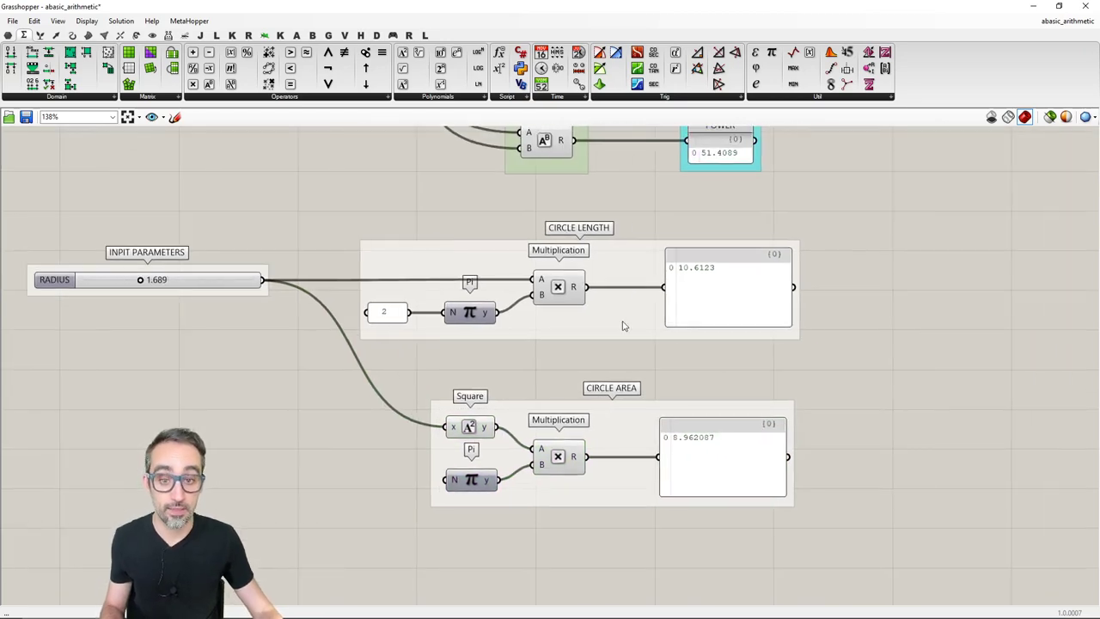
{"action": "left_click_drag", "start_coordinate": [621, 322], "coordinate": [769, 320]}
{"action": "right_click_drag", "start_coordinate": [727, 372], "coordinate": [629, 351]}
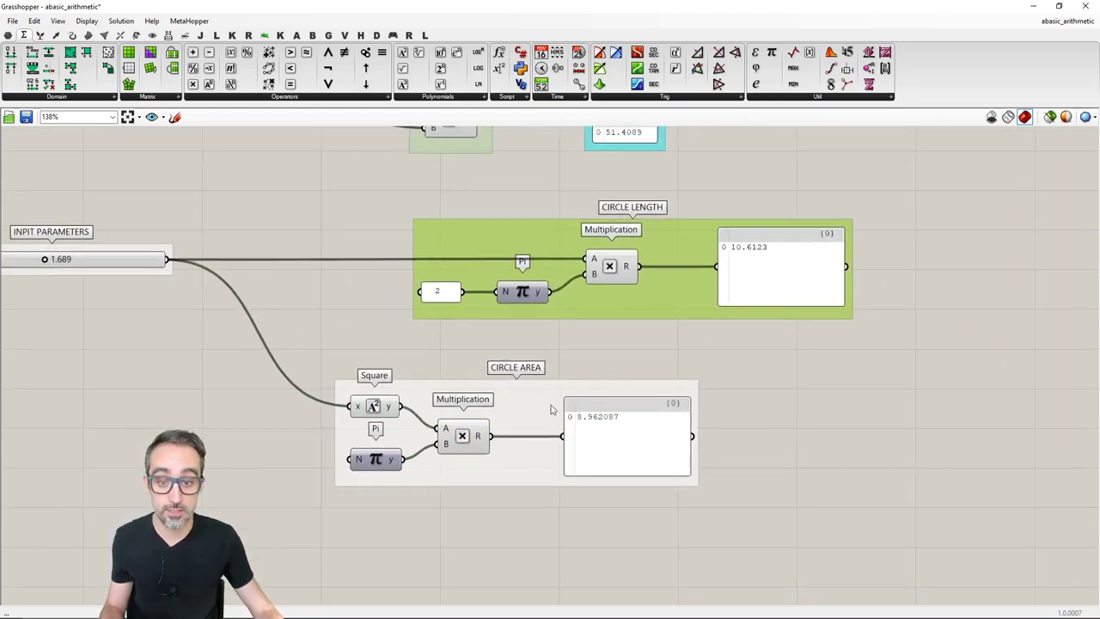
{"action": "left_click_drag", "start_coordinate": [535, 411], "coordinate": [637, 435]}
Colour the small group around the upper Multiplication component brown, with hue 29°, saturation 44, value 50 and alpha 82.
{"action": "right_click", "coordinate": [640, 289]}
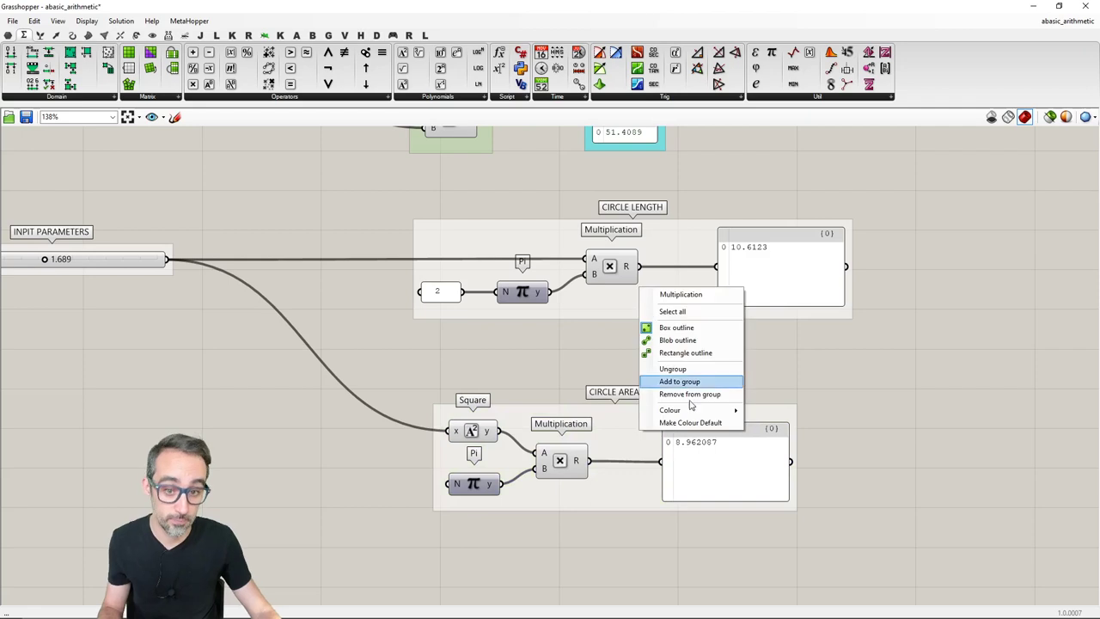
{"action": "mouse_move", "coordinate": [679, 410]}
{"action": "left_click_drag", "start_coordinate": [826, 471], "coordinate": [815, 473]}
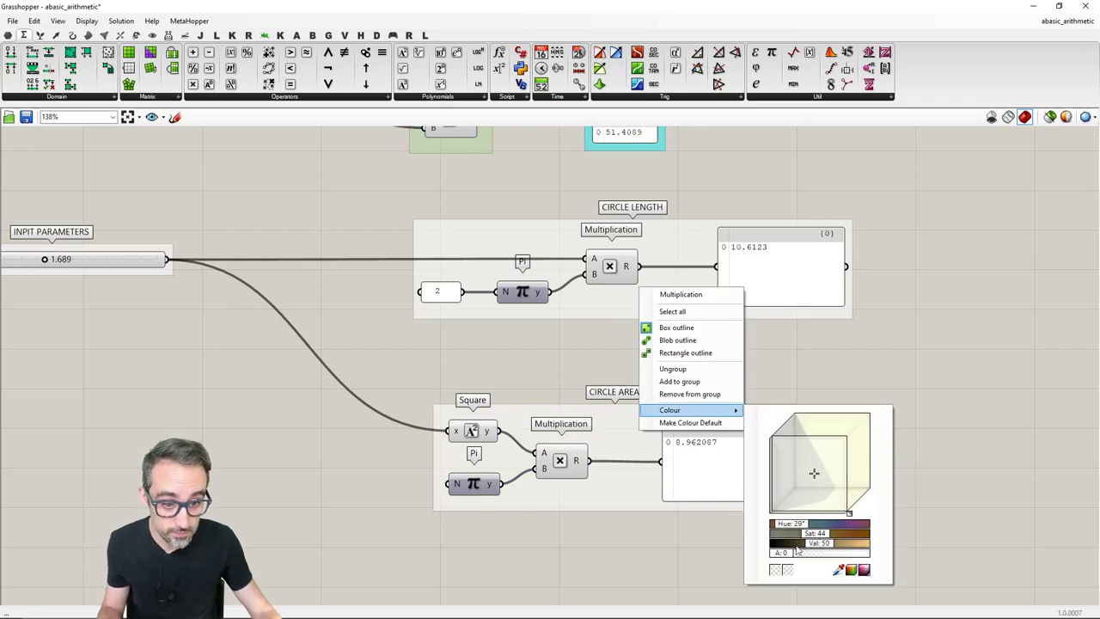
{"action": "left_click_drag", "start_coordinate": [795, 553], "coordinate": [812, 544]}
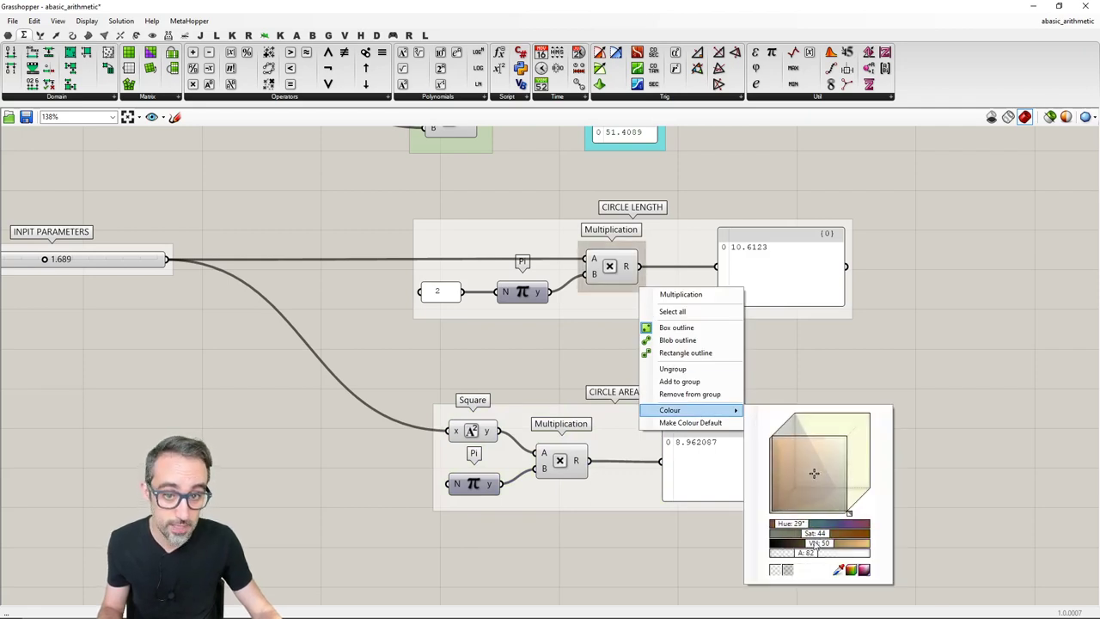
{"action": "left_click", "coordinate": [841, 370]}
Undo the Multiplication group's recolouring and the moves of the two circle calculation groups.
{"action": "key", "text": "ctrl+z"}
{"action": "key", "text": "ctrl+z"}
{"action": "key", "text": "ctrl+z"}
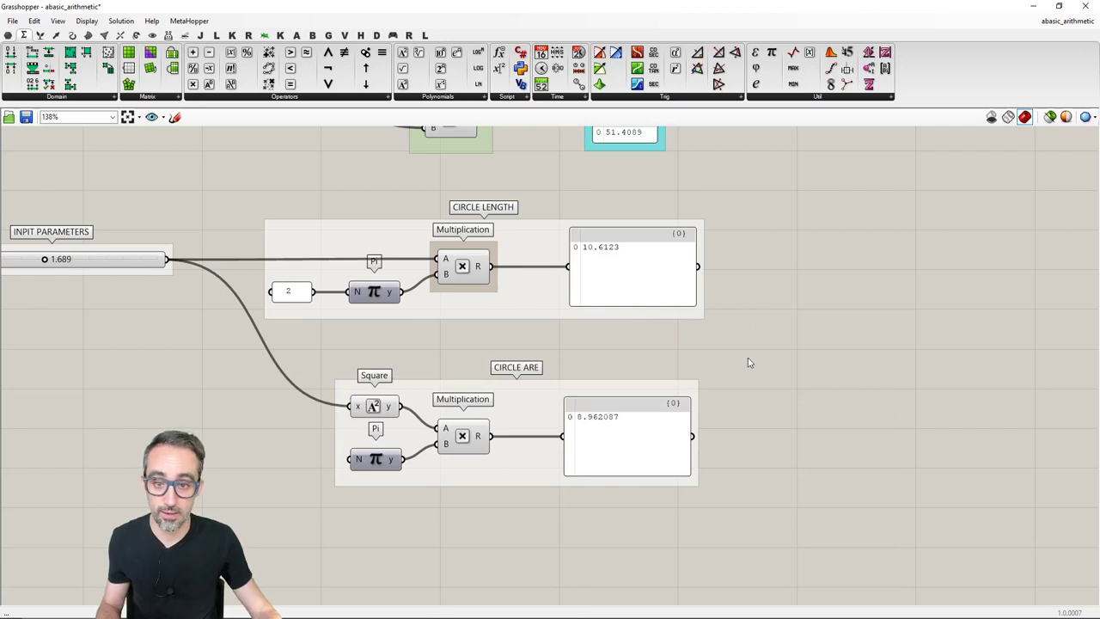
{"action": "key", "text": "ctrl+z"}
{"action": "key", "text": "ctrl+z"}
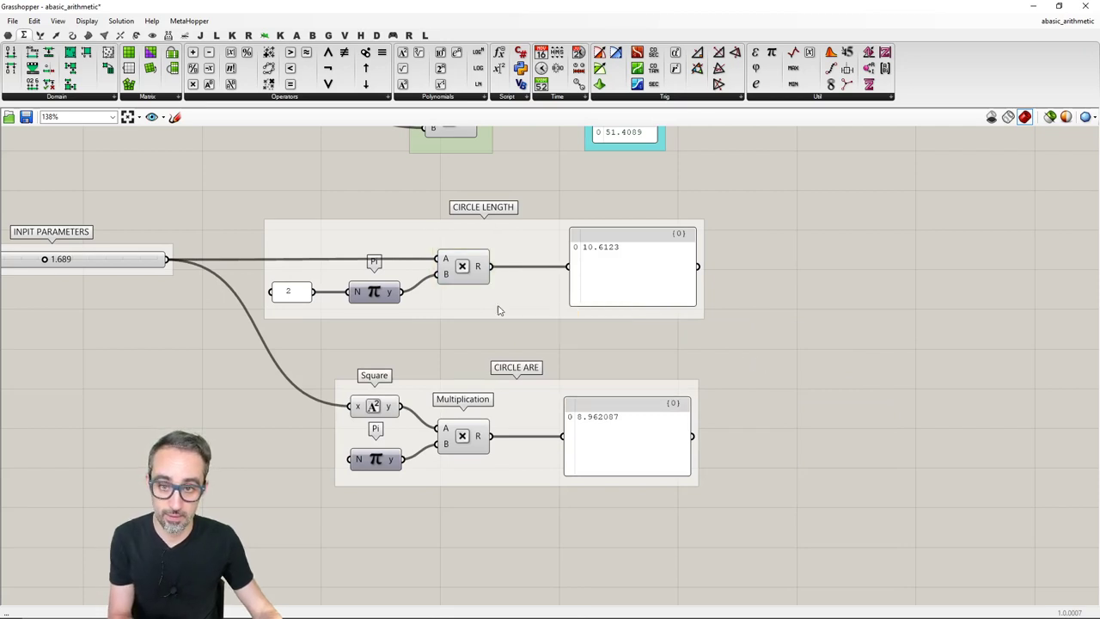
Move the CIRCLE LENGTH group a little to the right, away from the RADIUS slider.
{"action": "right_click_drag", "start_coordinate": [499, 310], "coordinate": [588, 342]}
{"action": "left_click", "coordinate": [644, 321]}
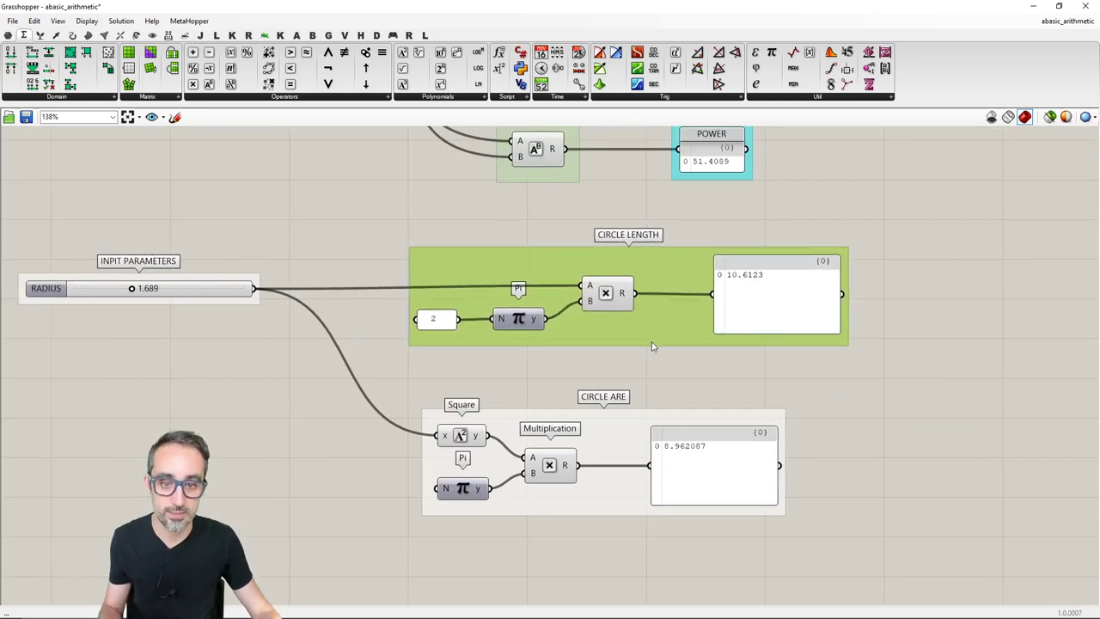
{"action": "left_click", "coordinate": [652, 367]}
{"action": "left_click_drag", "start_coordinate": [655, 333], "coordinate": [654, 334]}
Colour the CIRCLE LENGTH group dark red, with hue 0°, saturation 100 and value 66.
{"action": "right_click", "coordinate": [674, 300]}
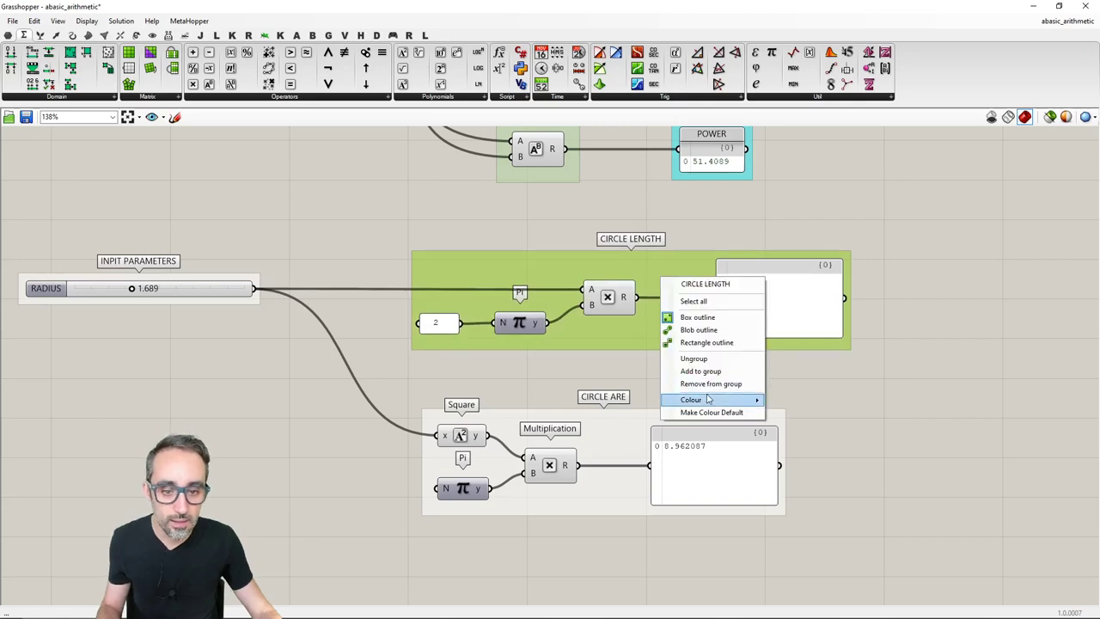
{"action": "mouse_move", "coordinate": [720, 400]}
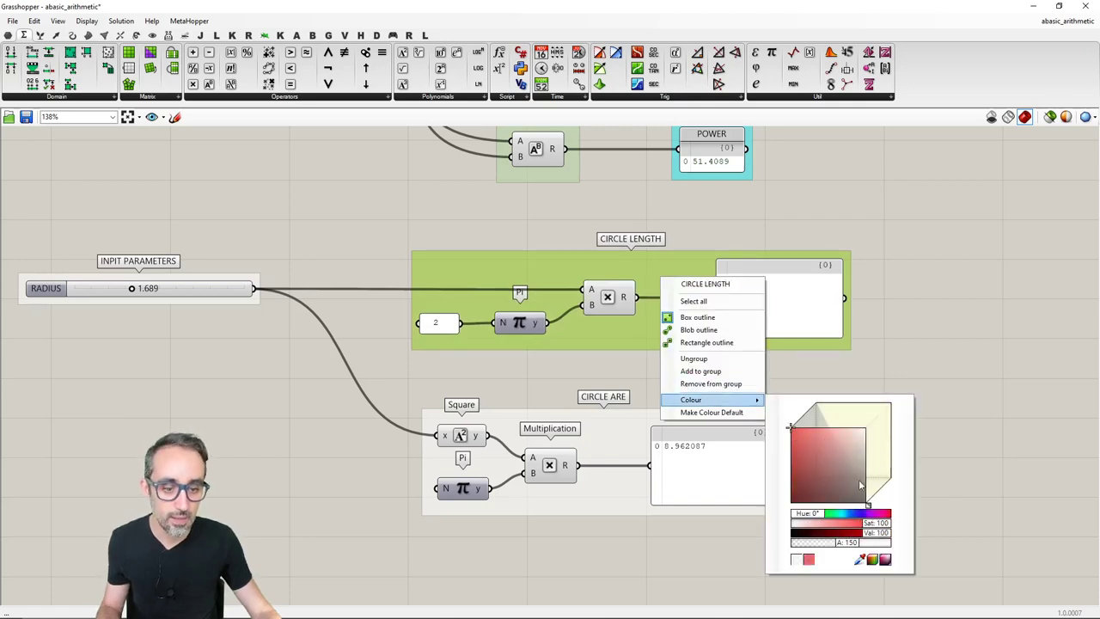
{"action": "left_click", "coordinate": [861, 534]}
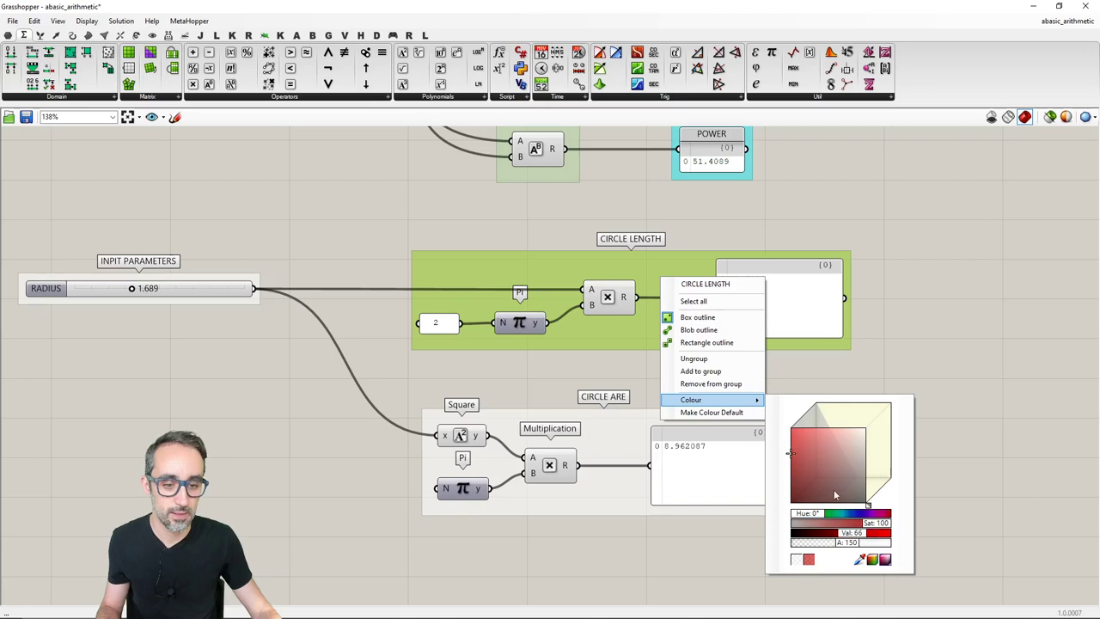
{"action": "left_click", "coordinate": [896, 361]}
Colour the group containing the circle area calculation green.
{"action": "right_click_drag", "start_coordinate": [702, 361], "coordinate": [654, 344]}
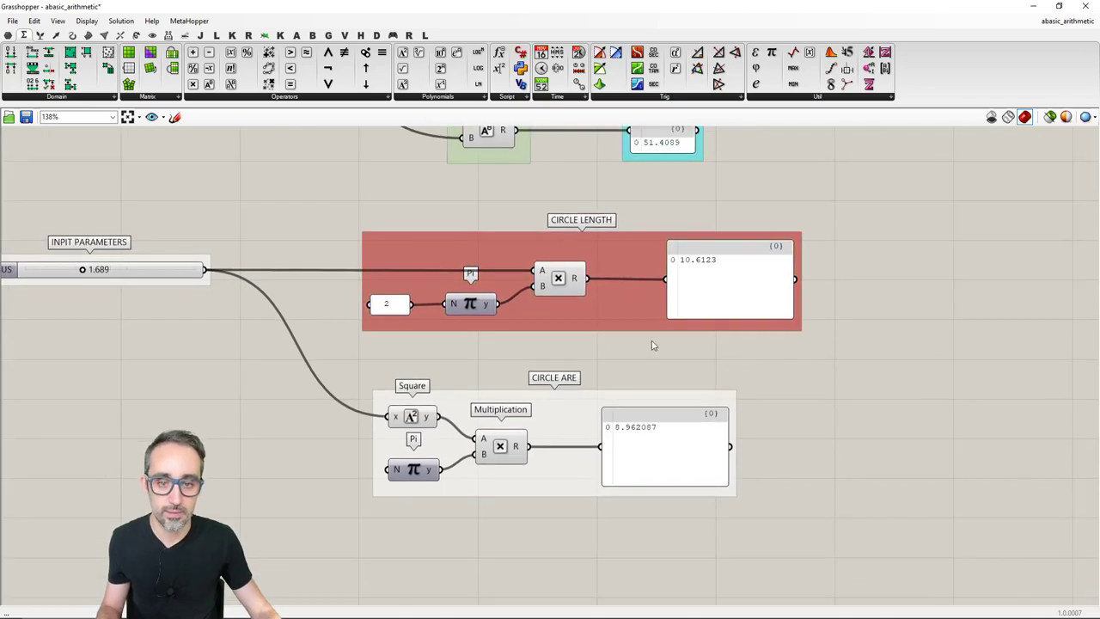
{"action": "left_click", "coordinate": [599, 394]}
{"action": "right_click", "coordinate": [584, 406]}
{"action": "mouse_move", "coordinate": [656, 527]}
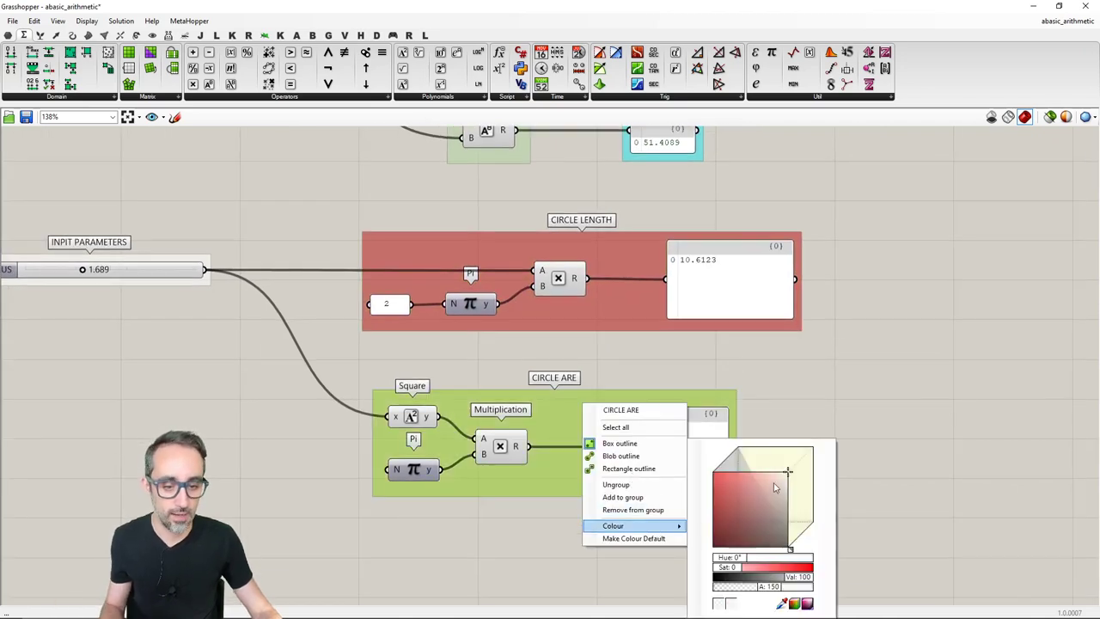
{"action": "left_click", "coordinate": [749, 492]}
{"action": "left_click", "coordinate": [761, 559]}
{"action": "left_click", "coordinate": [906, 495]}
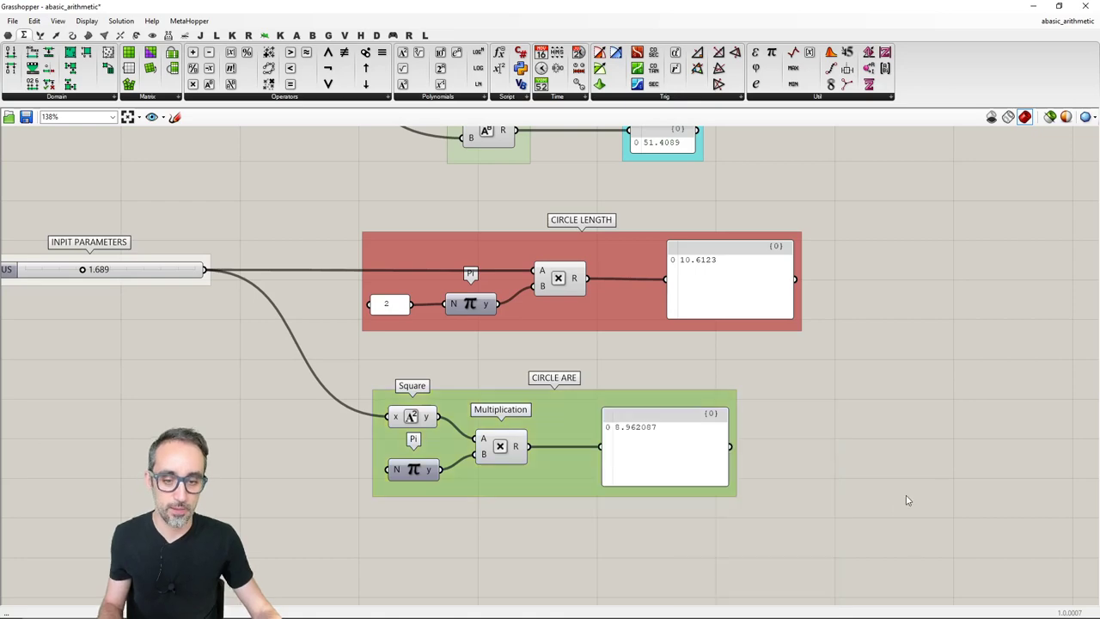
Correct the name of the green circle calculation group to CIRCLE AREA.
{"action": "right_click_drag", "start_coordinate": [906, 496], "coordinate": [798, 437]}
{"action": "scroll", "coordinate": [761, 417], "scroll_direction": "down", "scroll_amount": 2}
{"action": "right_click", "coordinate": [584, 397]}
{"action": "left_click", "coordinate": [630, 401]}
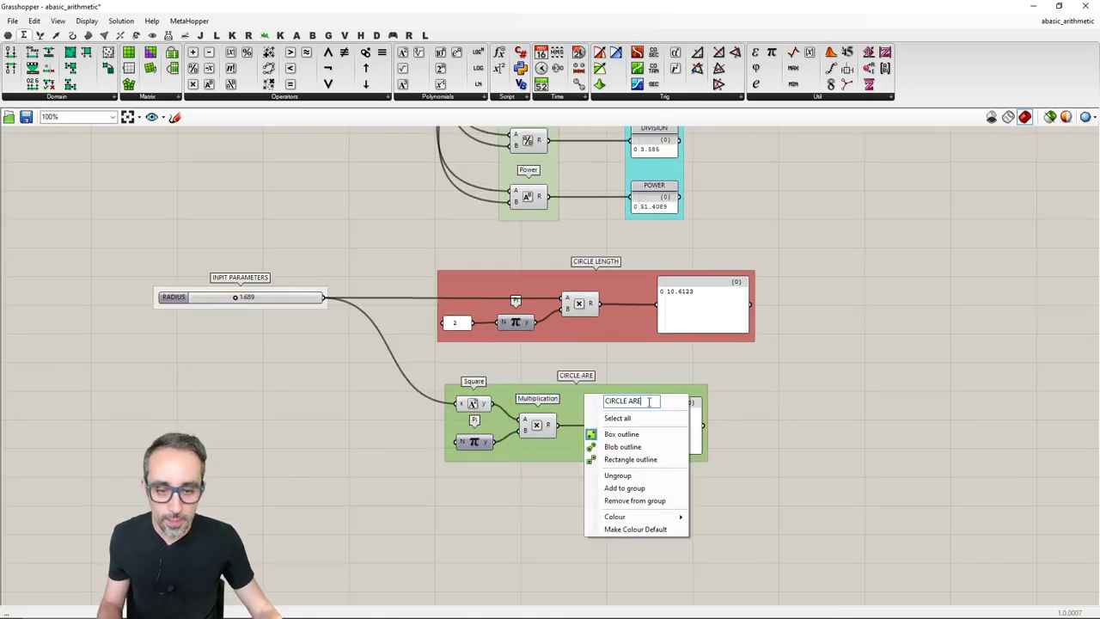
{"action": "type", "text": "A"}
{"action": "left_click", "coordinate": [738, 376]}
{"action": "right_click_drag", "start_coordinate": [732, 384], "coordinate": [737, 399]}
{"action": "scroll", "coordinate": [737, 399], "scroll_direction": "up", "scroll_amount": 1}
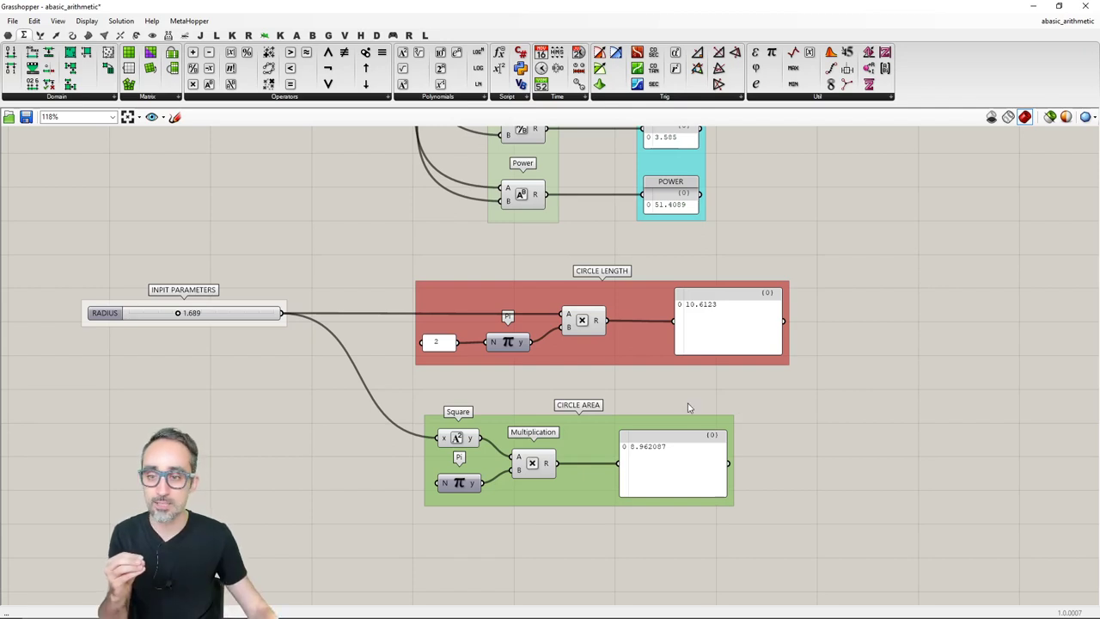
Correct the name of the group around the RADIUS slider to INPUT PARAMETERS.
{"action": "right_click", "coordinate": [170, 303]}
{"action": "left_click", "coordinate": [203, 307]}
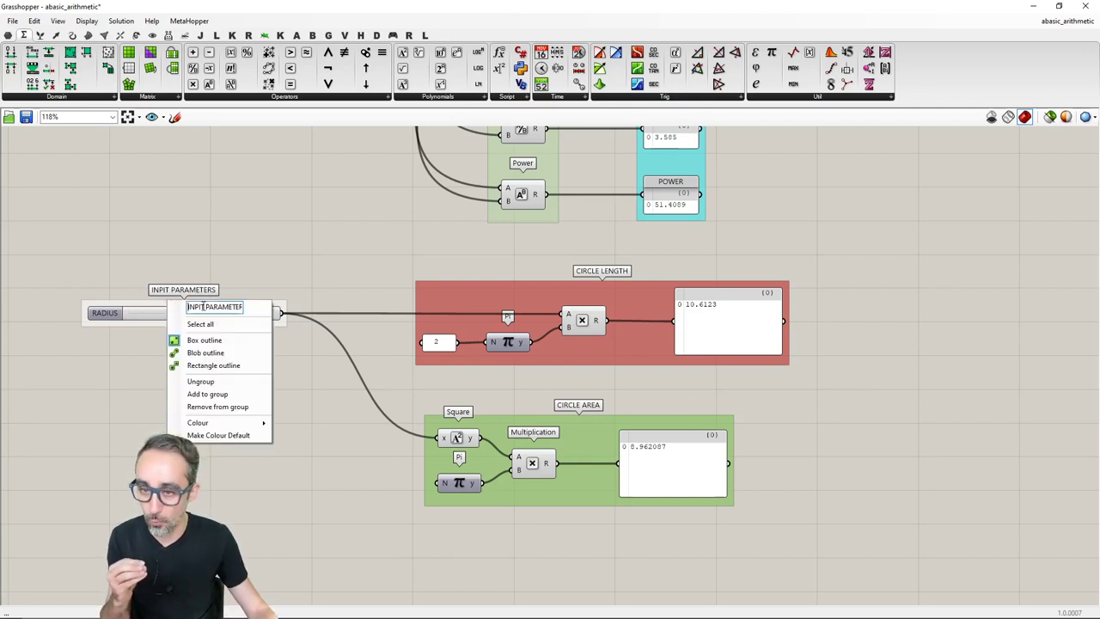
{"action": "key", "text": "BackSpace"}
{"action": "key", "text": "BackSpace"}
{"action": "type", "text": "UT"}
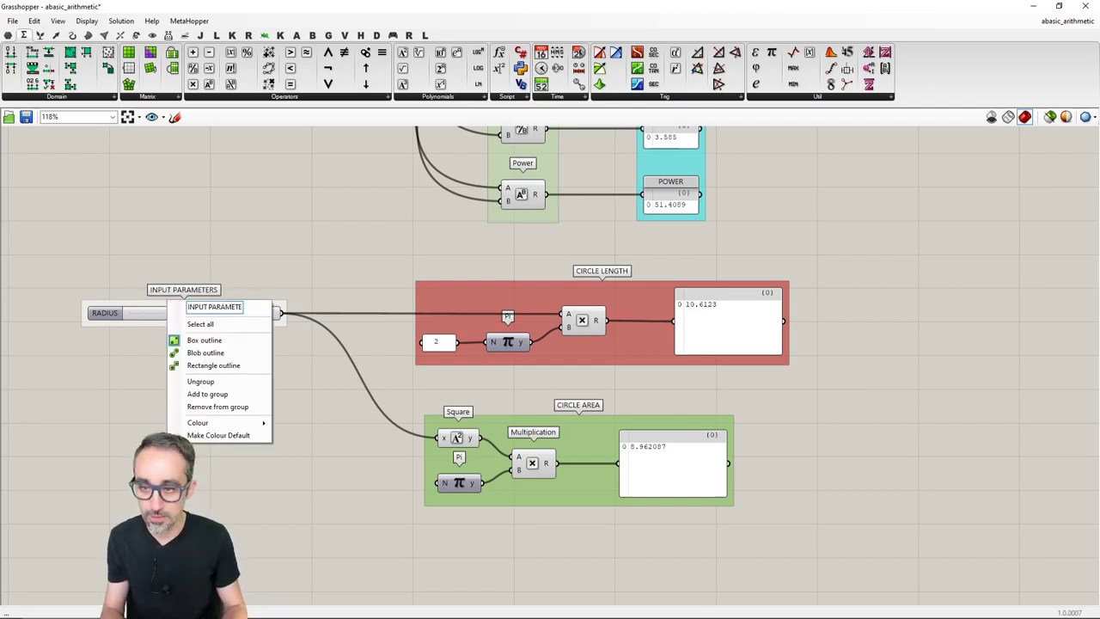
{"action": "left_click", "coordinate": [349, 250]}
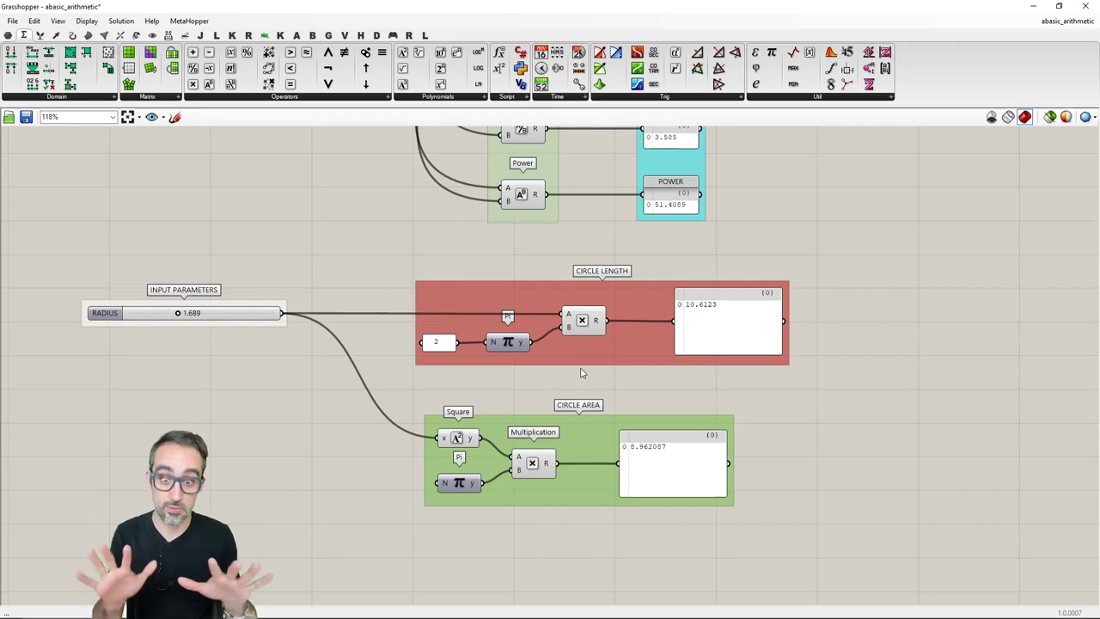
Examine the grouped and colour-coded layout of the arithmetic and circle calculation definitions.
{"action": "scroll", "coordinate": [581, 372], "scroll_direction": "down", "scroll_amount": 5}
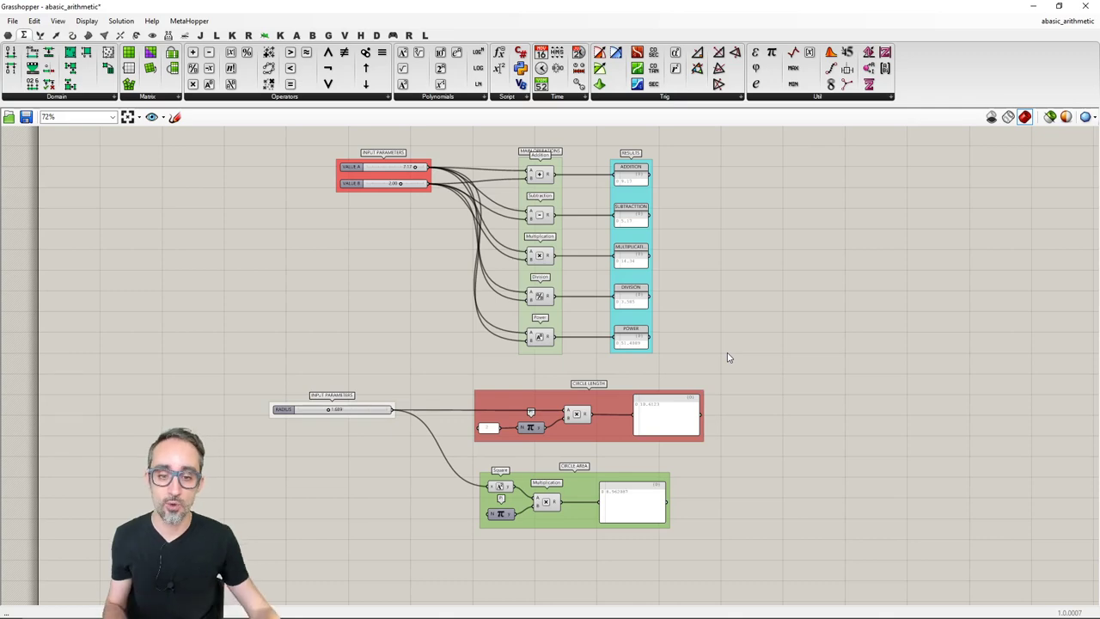
{"action": "scroll", "coordinate": [606, 416], "scroll_direction": "up", "scroll_amount": 4}
{"action": "right_click_drag", "start_coordinate": [605, 416], "coordinate": [604, 359]}
{"action": "right_click", "coordinate": [601, 336]}
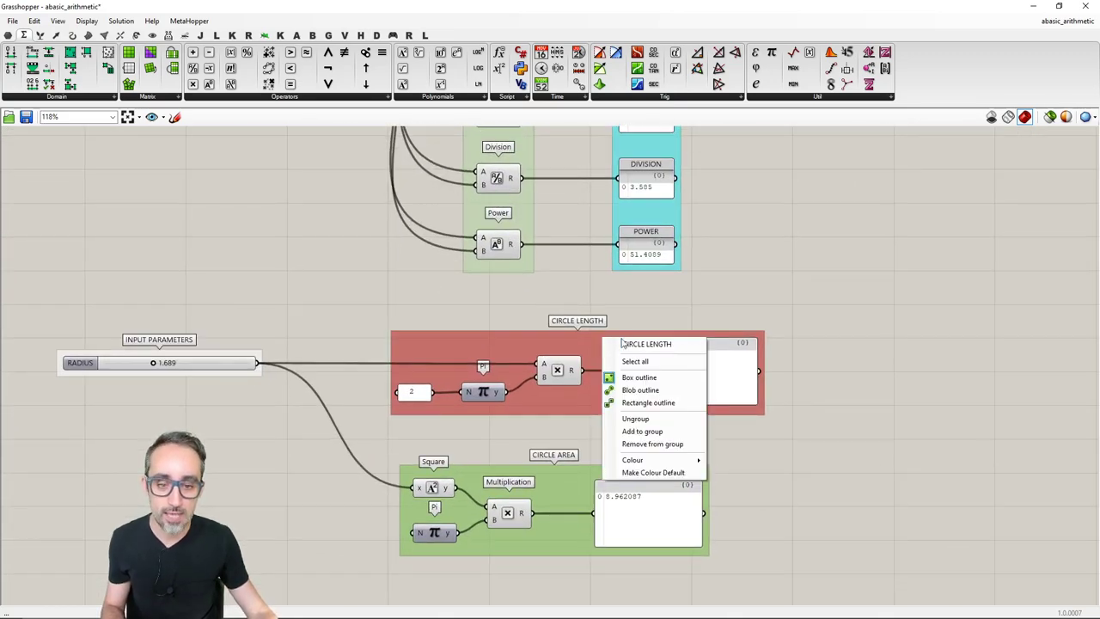
{"action": "left_click", "coordinate": [678, 323]}
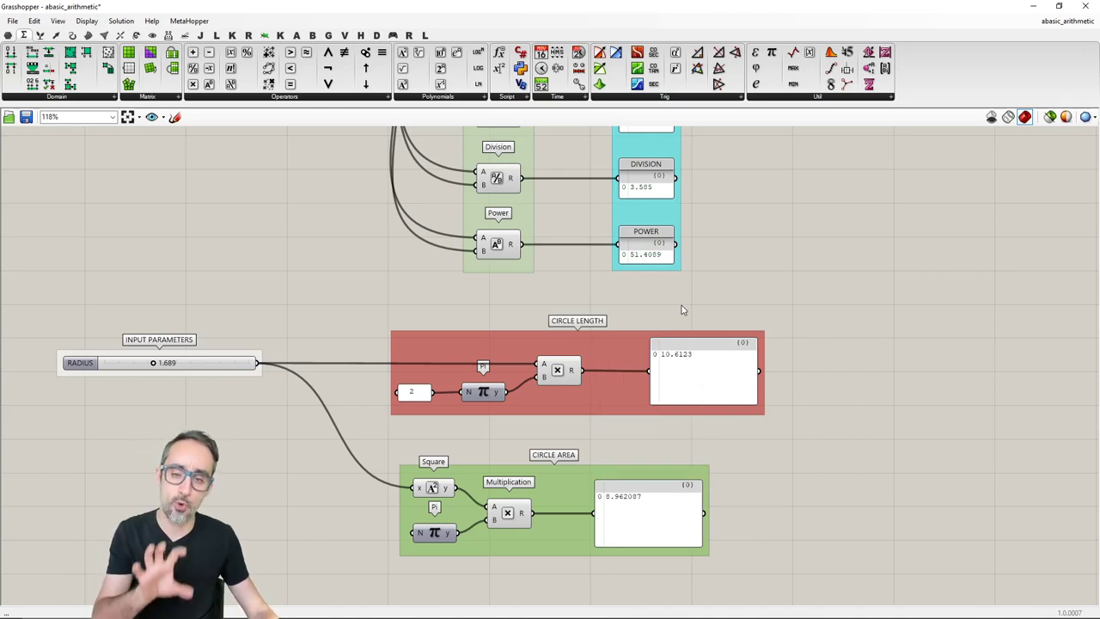
{"action": "scroll", "coordinate": [624, 327], "scroll_direction": "down", "scroll_amount": 2}
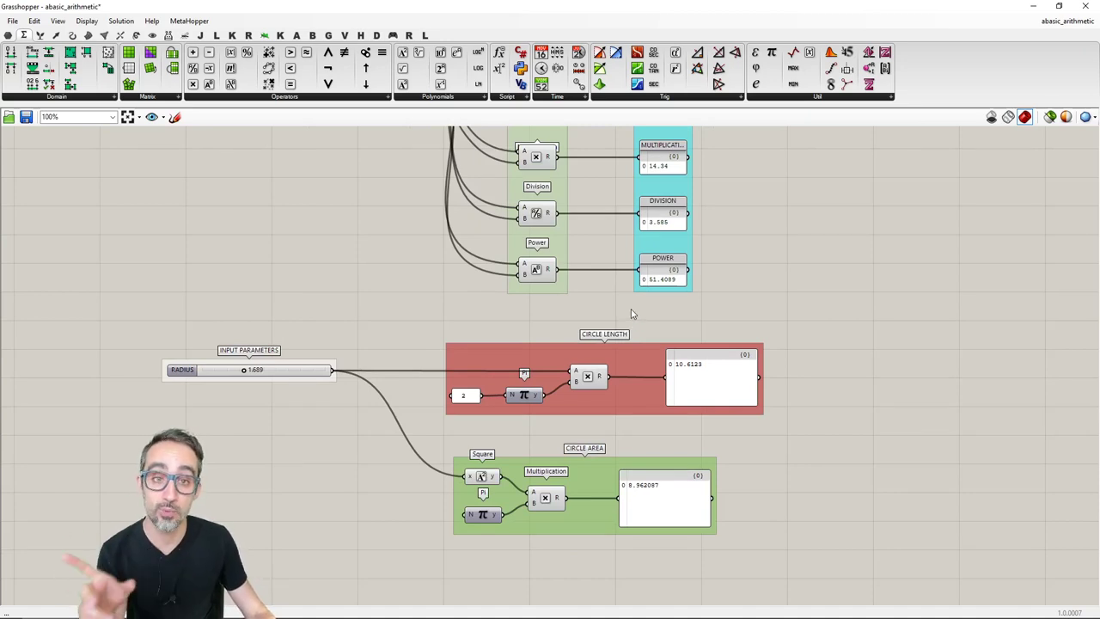
{"action": "scroll", "coordinate": [631, 315], "scroll_direction": "down", "scroll_amount": 1}
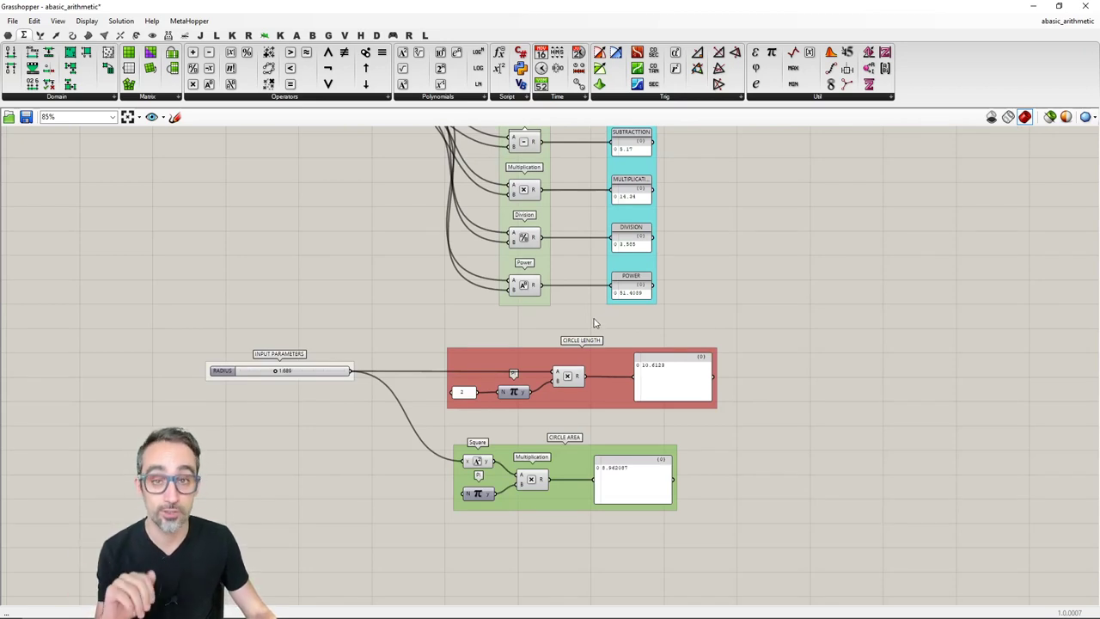
{"action": "right_click_drag", "start_coordinate": [593, 324], "coordinate": [610, 376]}
{"action": "scroll", "coordinate": [605, 361], "scroll_direction": "down", "scroll_amount": 1}
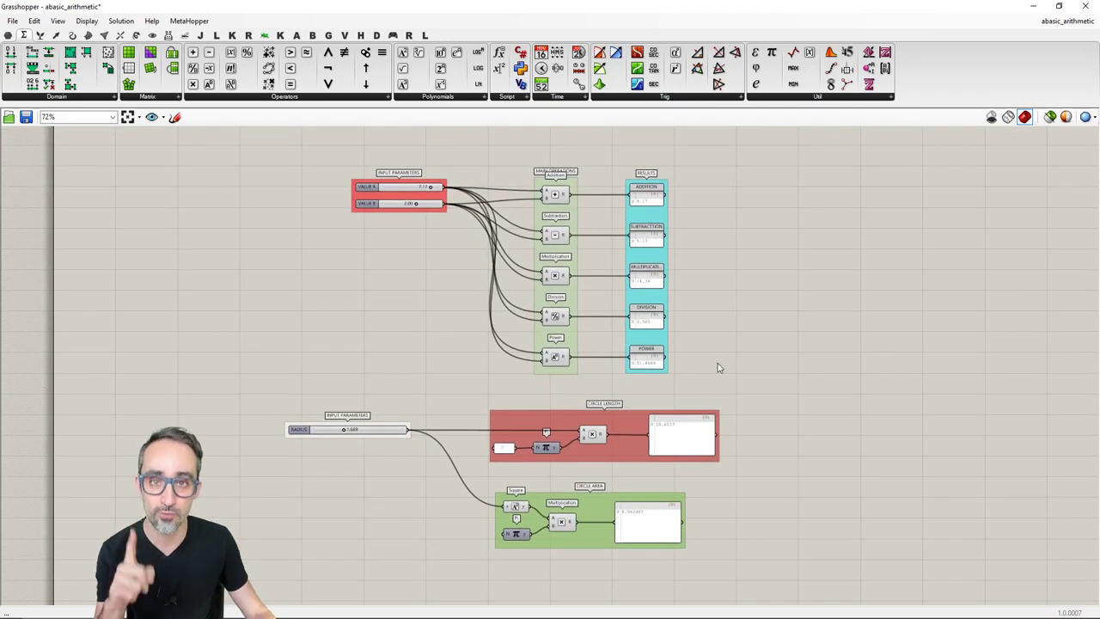